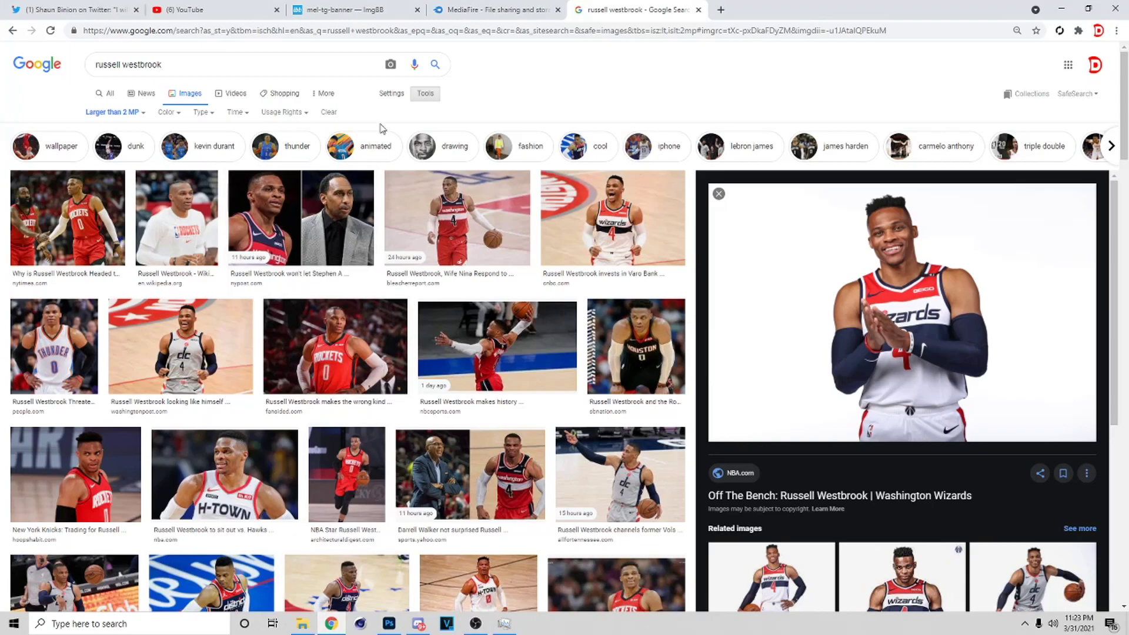
# - Run an advanced image search for russell westbrook limited to images larger than 2 MP
pyautogui.click(390, 93)
pyautogui.click(427, 149)
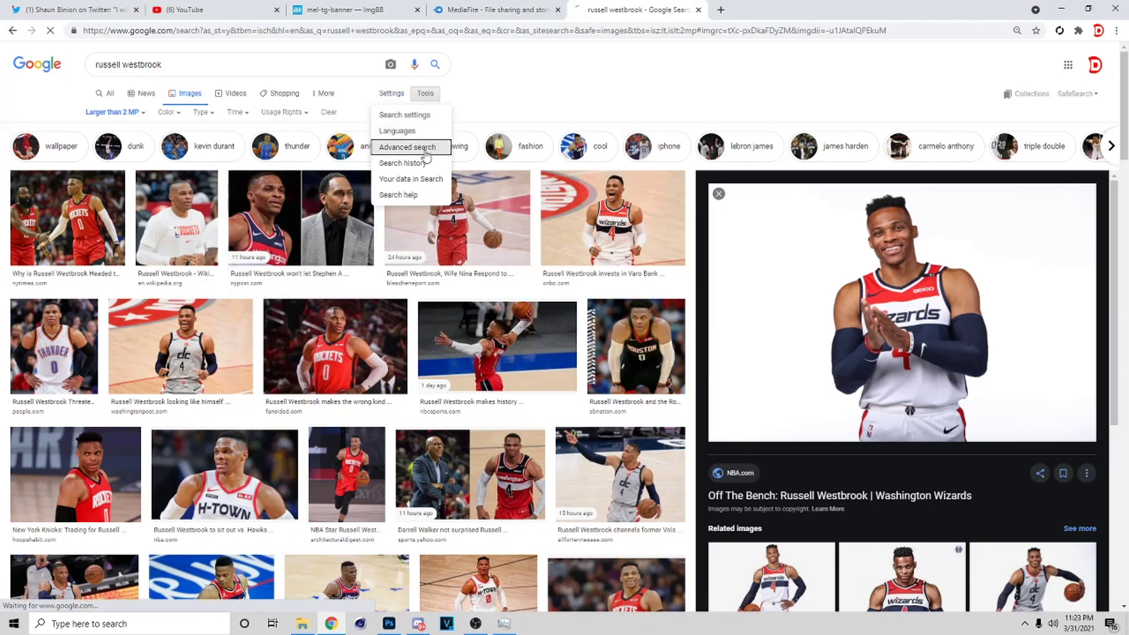
pyautogui.click(226, 295)
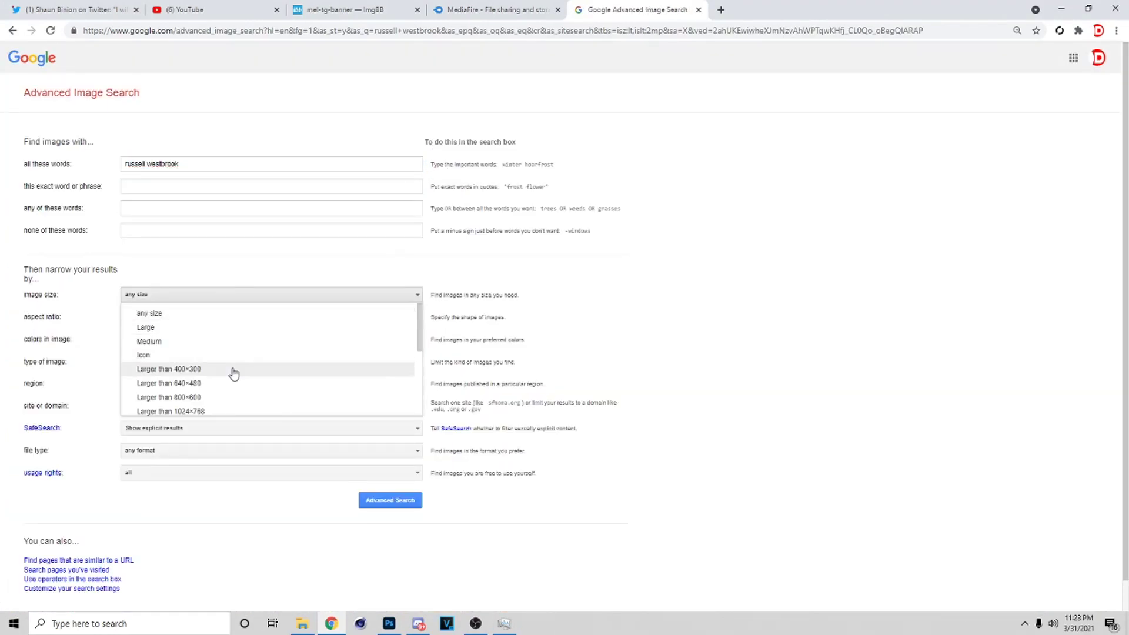
pyautogui.scroll(-1, 209, 371)
pyautogui.click(199, 367)
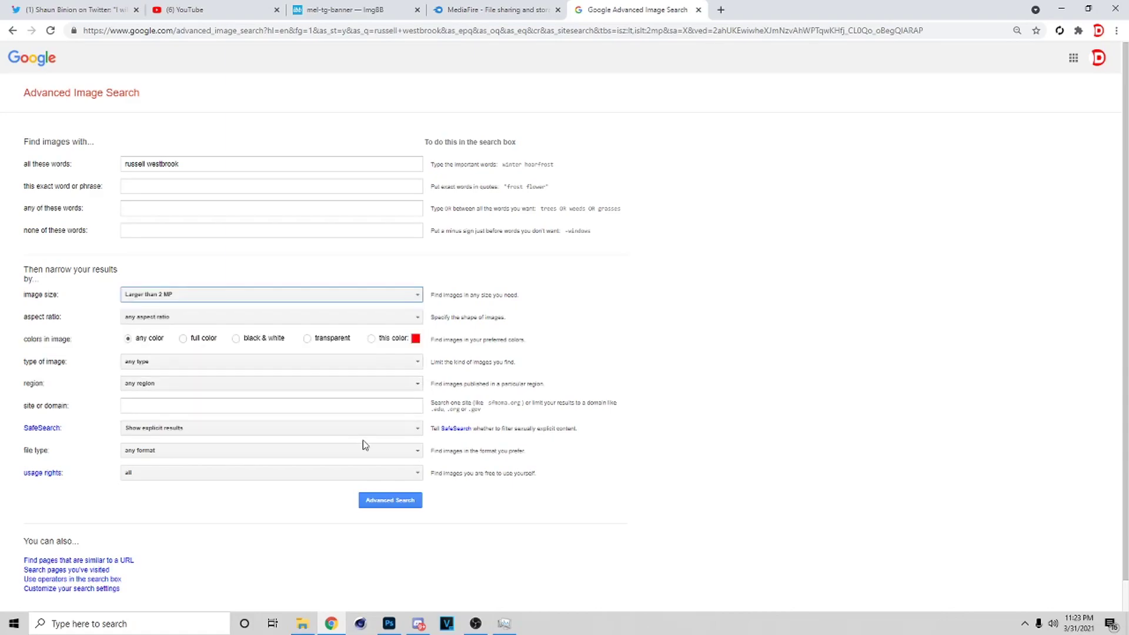
pyautogui.click(412, 501)
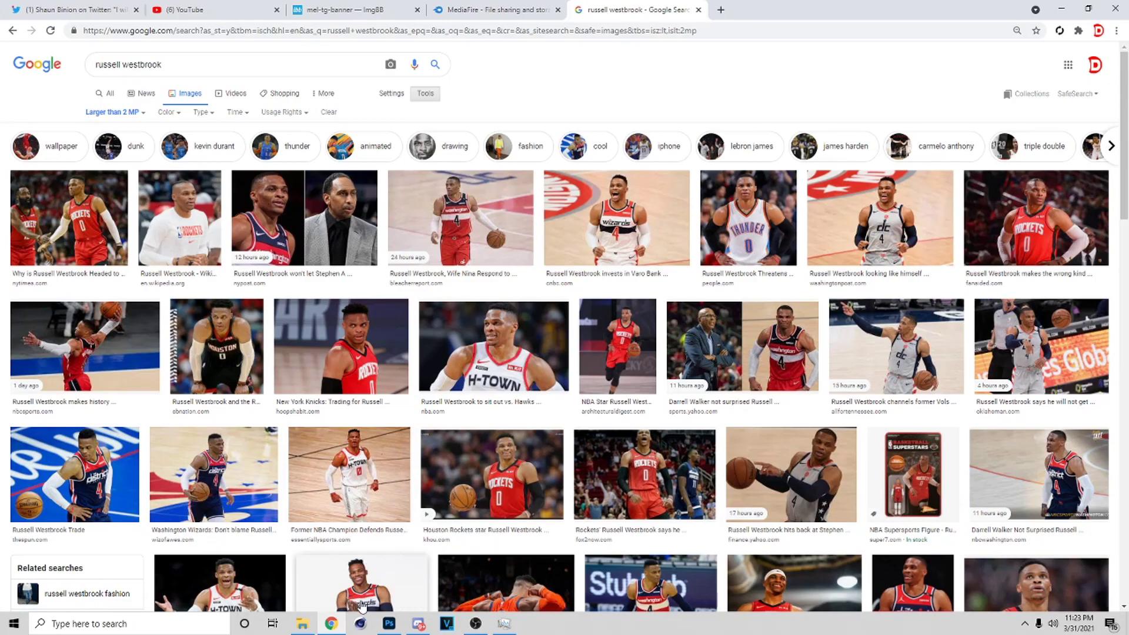
# - Switch to Photoshop and compare the two player photos by toggling the visibility of Layer 2 and Layer 3
pyautogui.click(389, 624)
pyautogui.moveTo(502, 328); pyautogui.dragTo(488, 315)
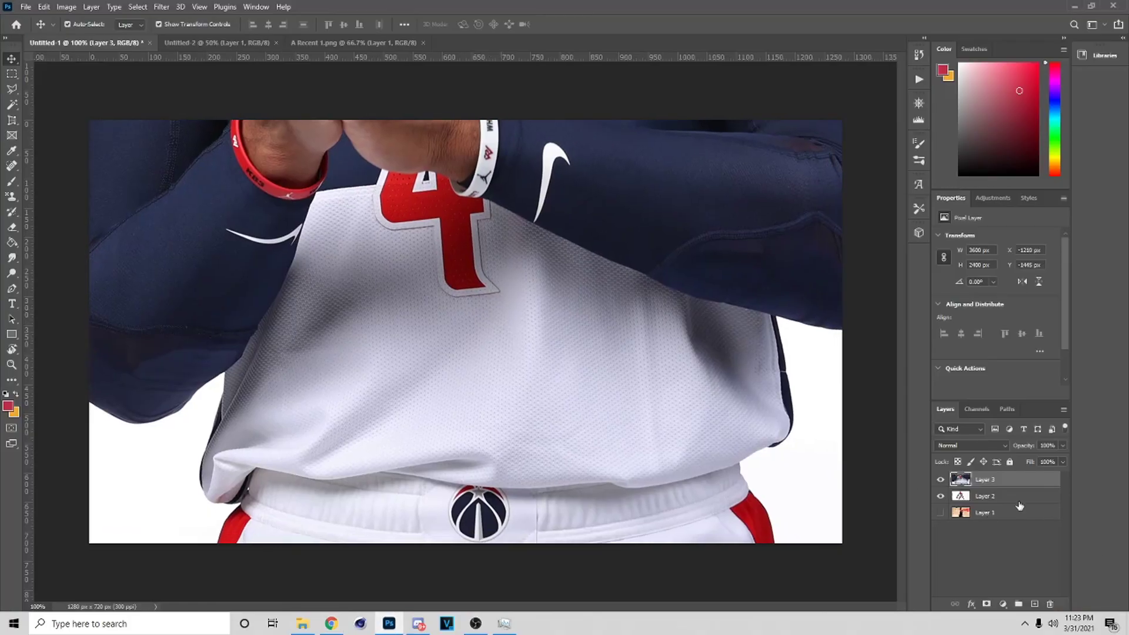
pyautogui.click(940, 479)
pyautogui.click(940, 496)
pyautogui.click(940, 495)
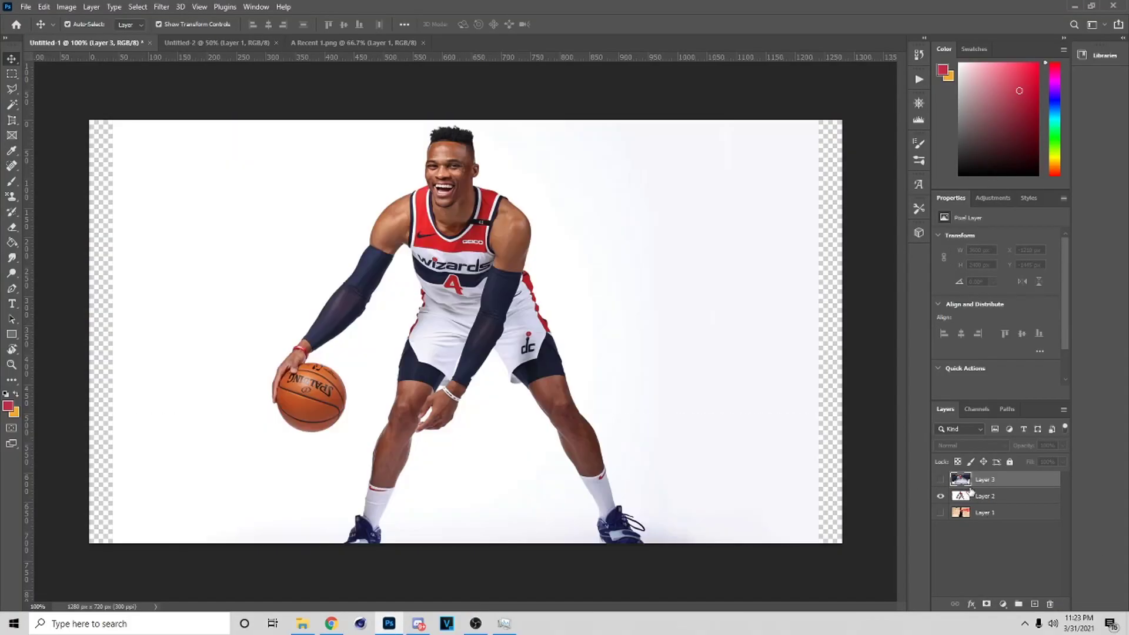
pyautogui.click(940, 479)
pyautogui.click(940, 479)
pyautogui.click(940, 495)
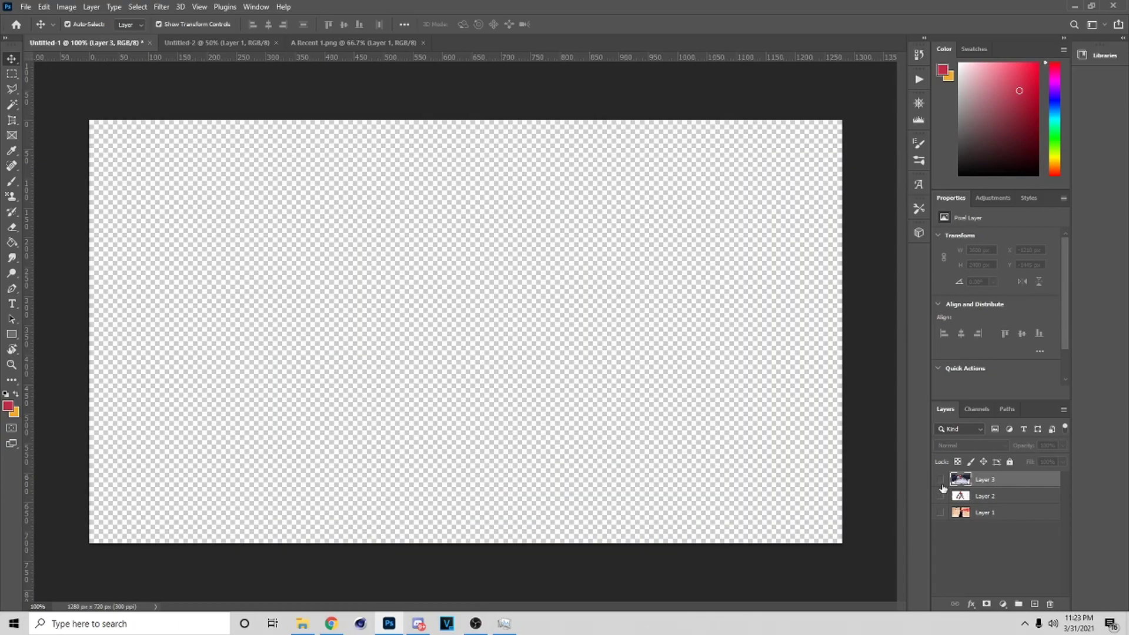
pyautogui.click(940, 479)
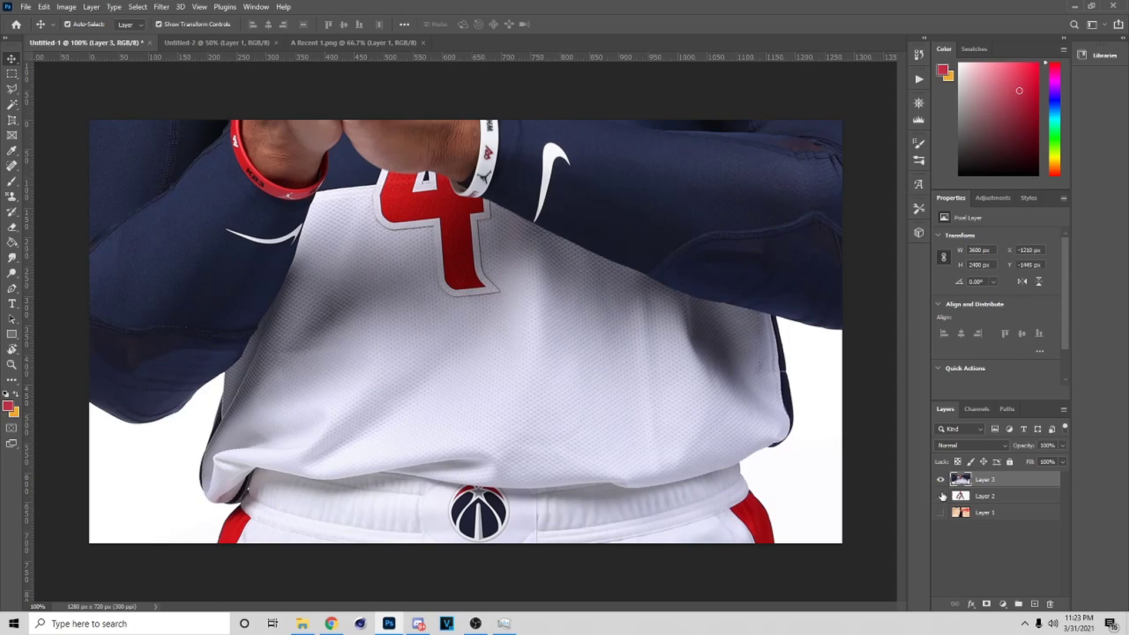
# - Copy Layer 2 and Layer 3 together into the Untitled-2 document and hide Layer 2 there
pyautogui.keyDown('shift'); pyautogui.click(1010, 502); pyautogui.keyUp('shift')
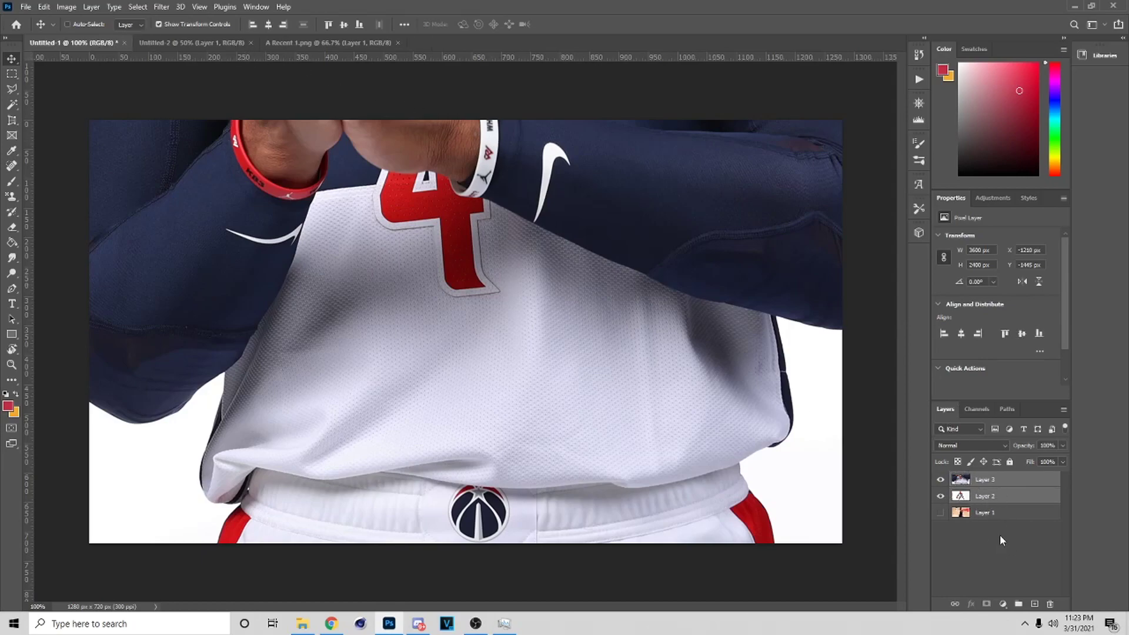
pyautogui.moveTo(212, 43); pyautogui.dragTo(250, 320)
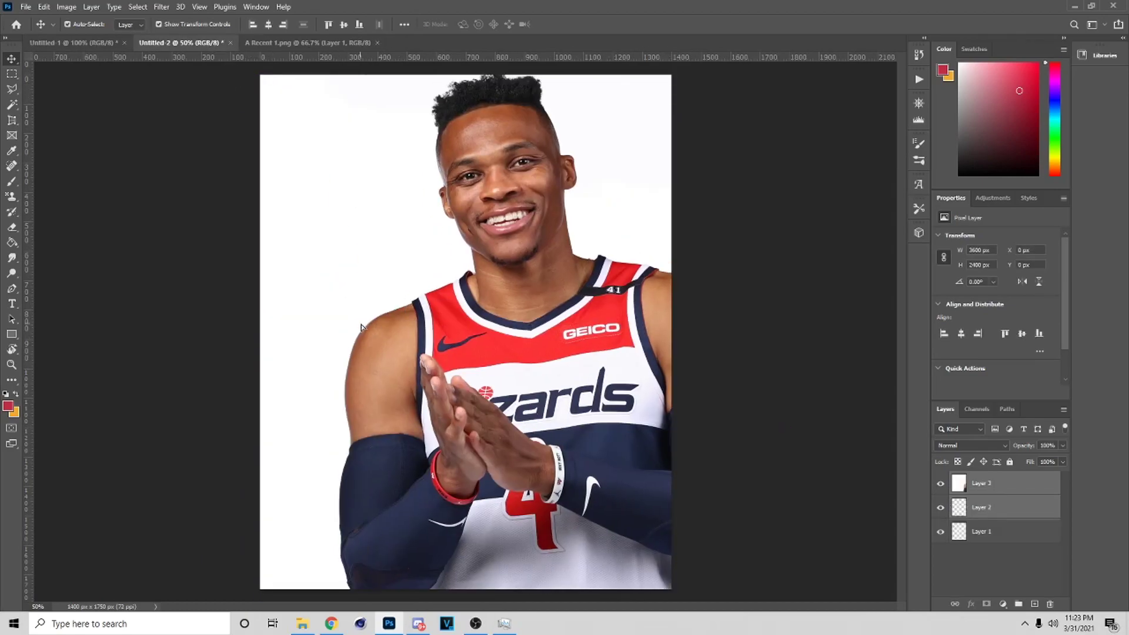
pyautogui.click(945, 509)
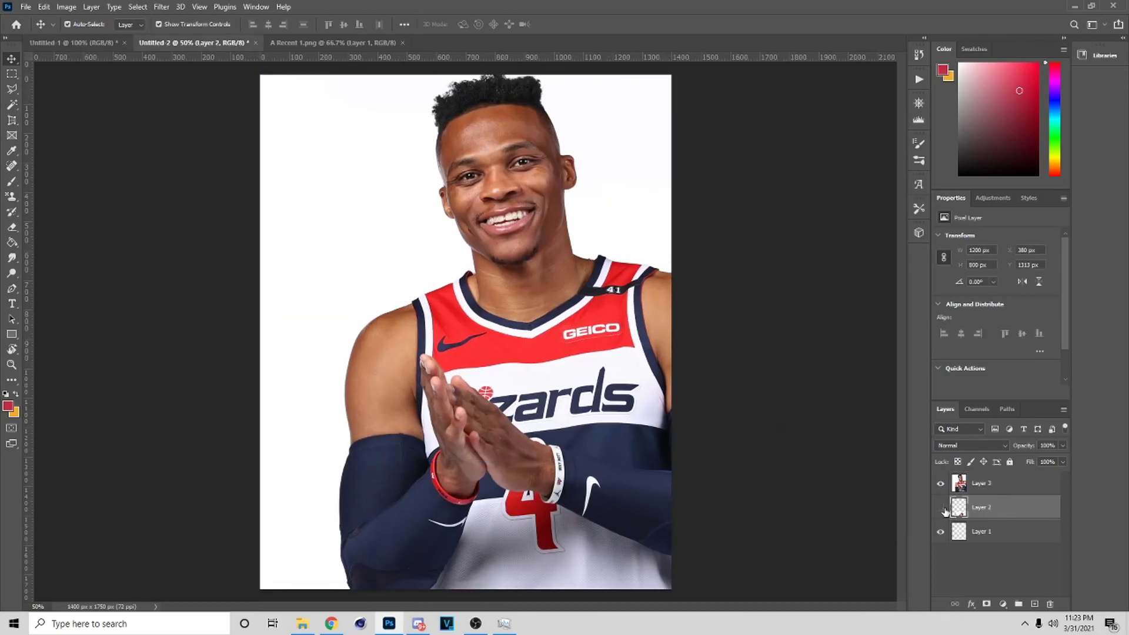
# - Scale the clapping-player photo on Layer 3 to about 67.4% and position it with his head just inside the canvas's upper edge
pyautogui.click(993, 485)
pyautogui.moveTo(647, 411); pyautogui.dragTo(611, 247)
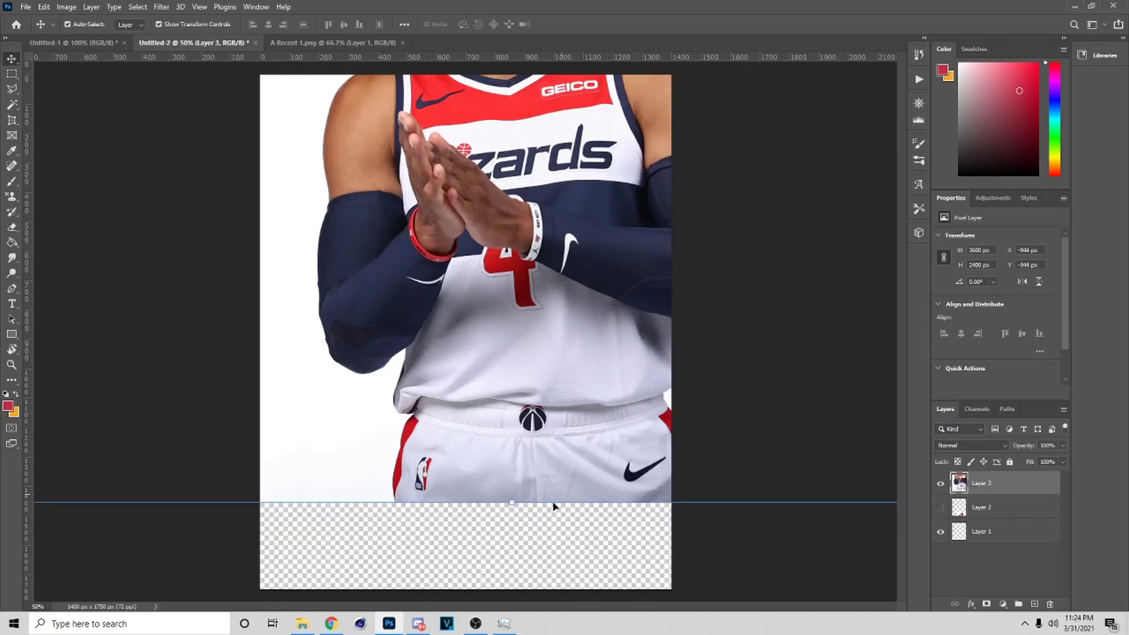
pyautogui.moveTo(512, 504); pyautogui.dragTo(433, 343)
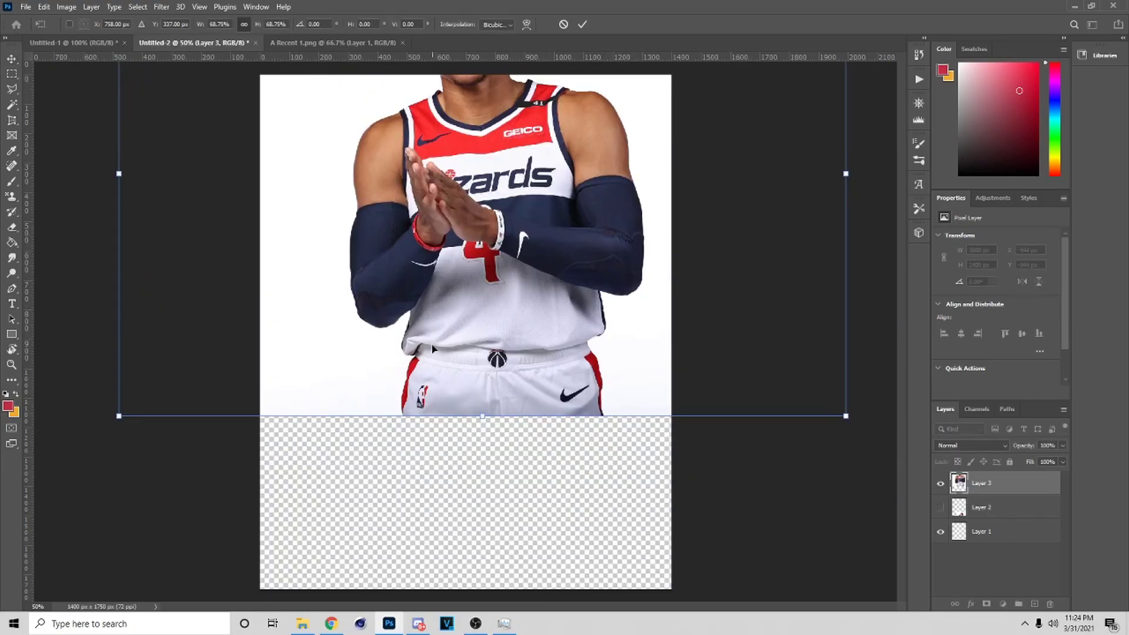
pyautogui.moveTo(479, 417); pyautogui.dragTo(483, 457)
pyautogui.moveTo(491, 321); pyautogui.dragTo(489, 415)
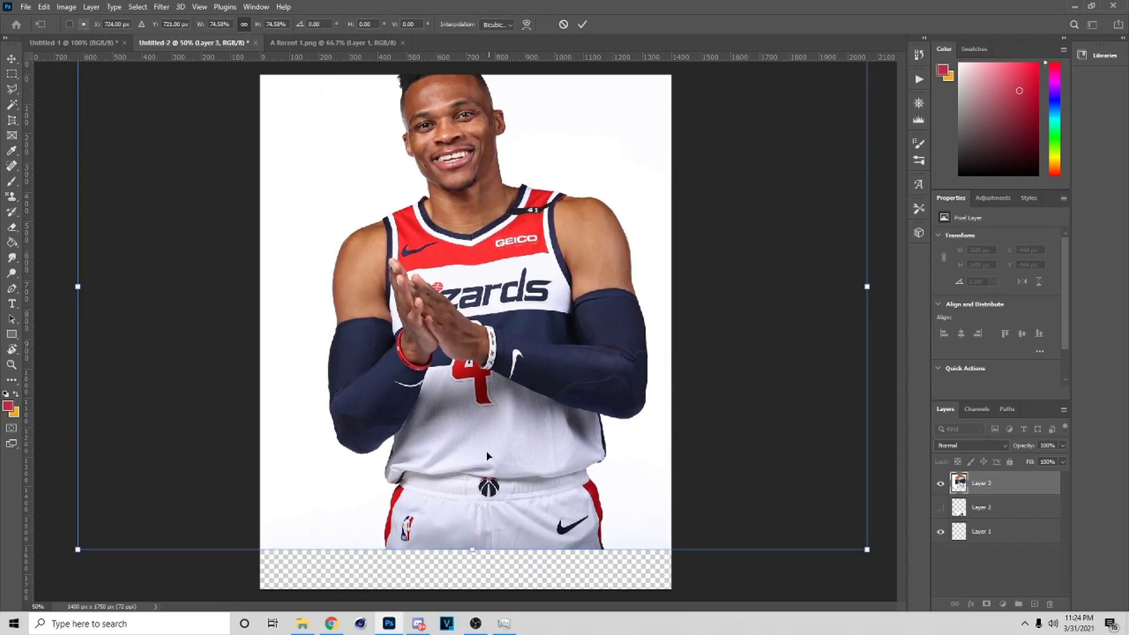
pyautogui.moveTo(472, 550); pyautogui.dragTo(474, 504)
pyautogui.moveTo(491, 277); pyautogui.dragTo(500, 301)
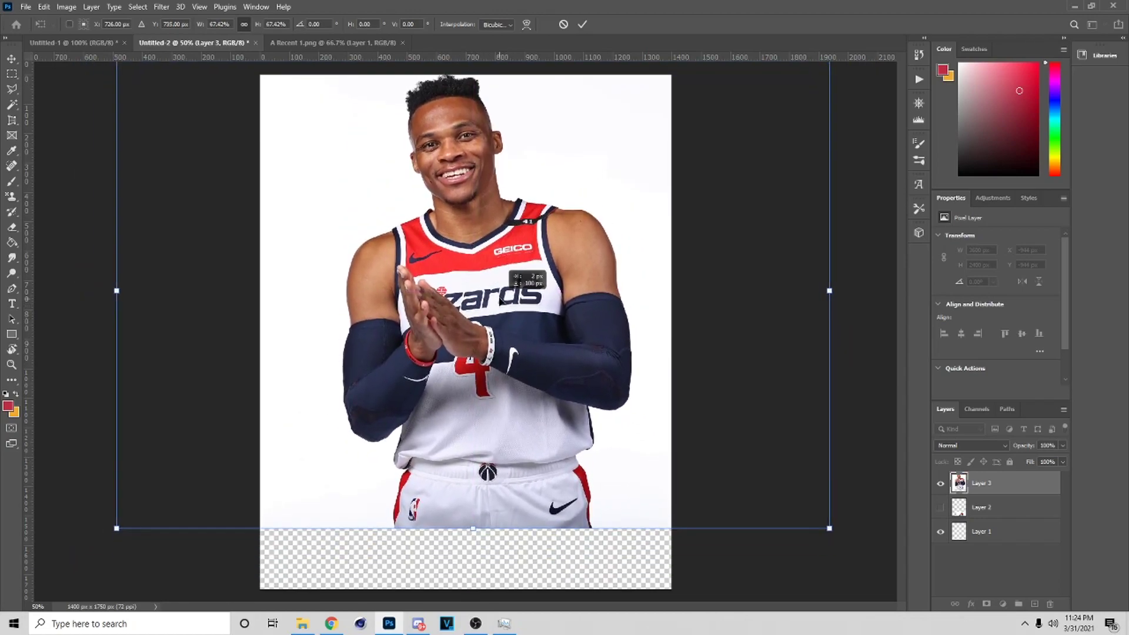
pyautogui.click(582, 24)
pyautogui.rightClick(13, 61)
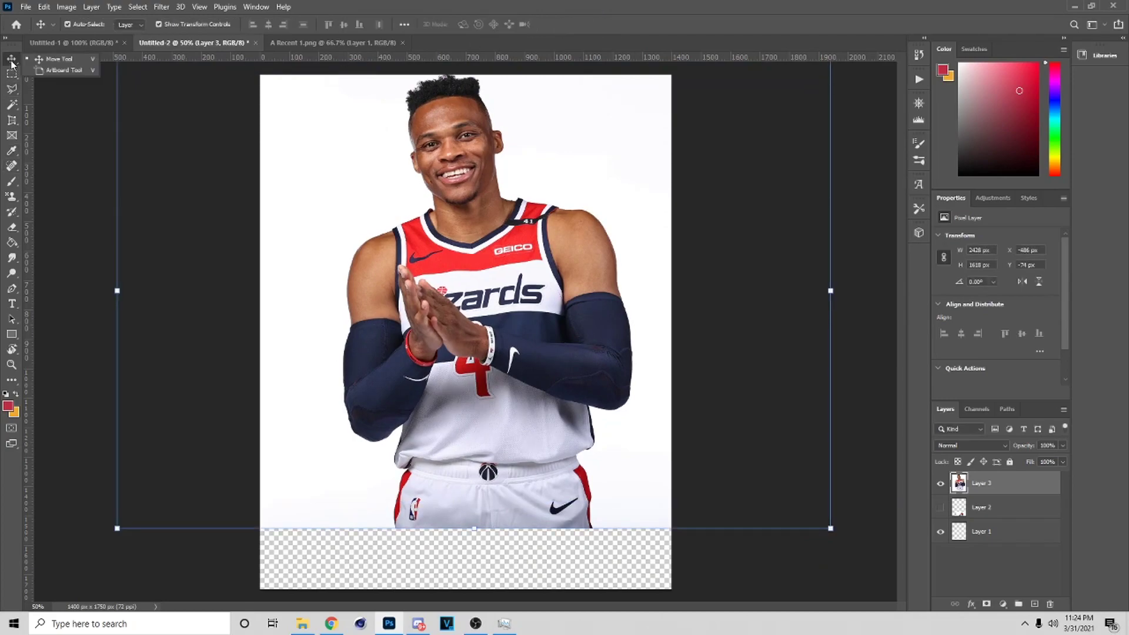
pyautogui.click(38, 60)
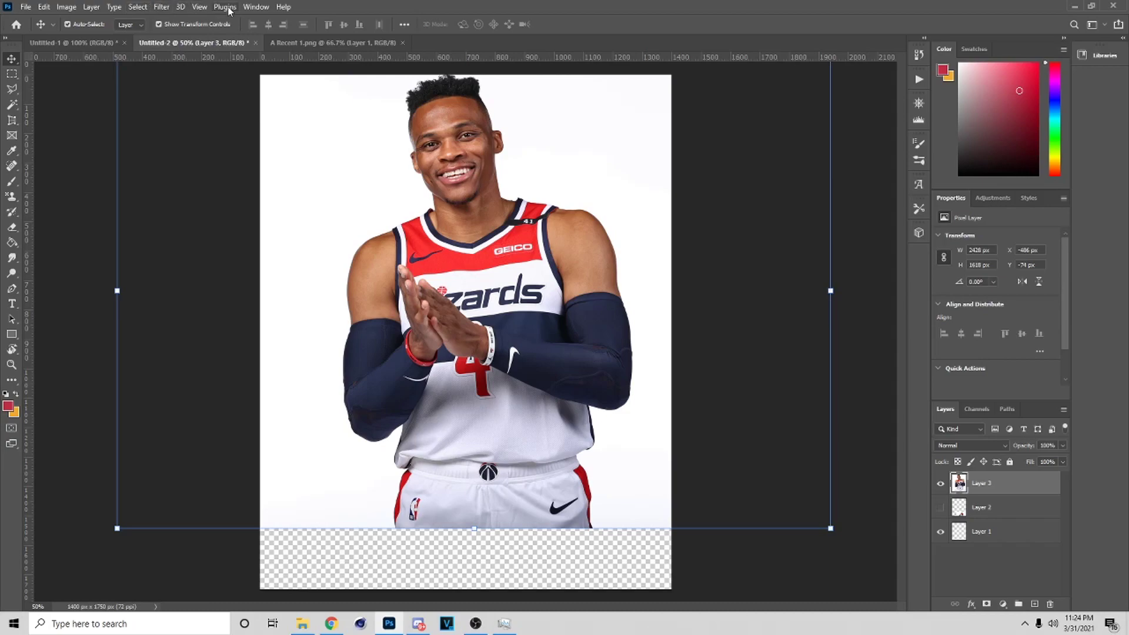
# - Apply the Topaz Adjust 5 filter to Layer 3 with the Dynamic Pop preset from the HDR Collection
pyautogui.click(170, 7)
pyautogui.moveTo(206, 287)
pyautogui.click(329, 287)
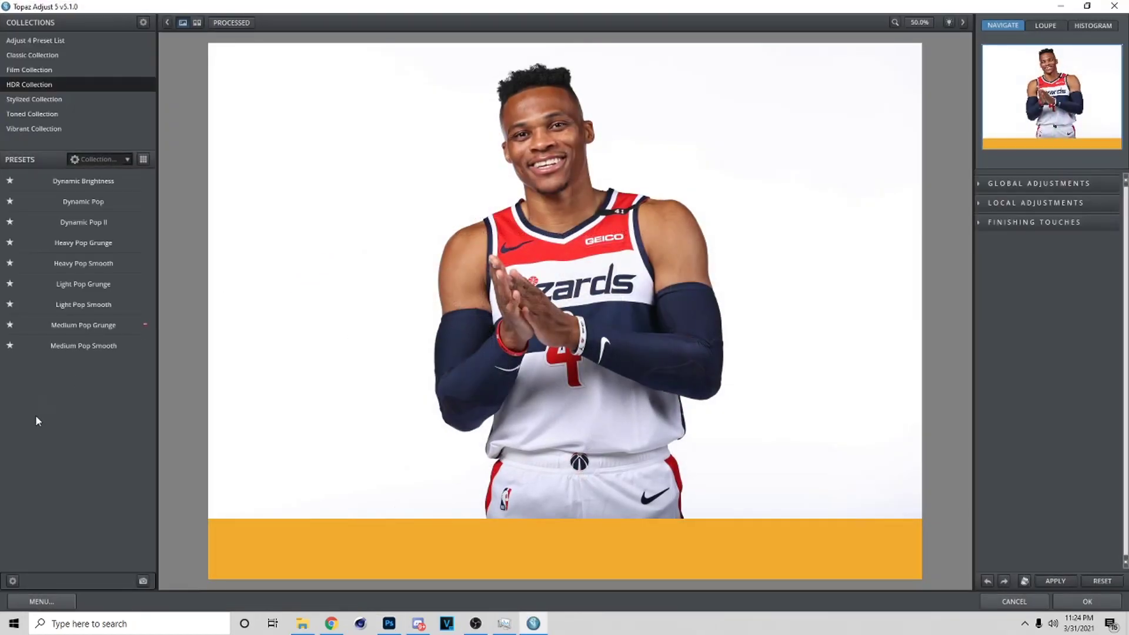
pyautogui.moveTo(109, 203)
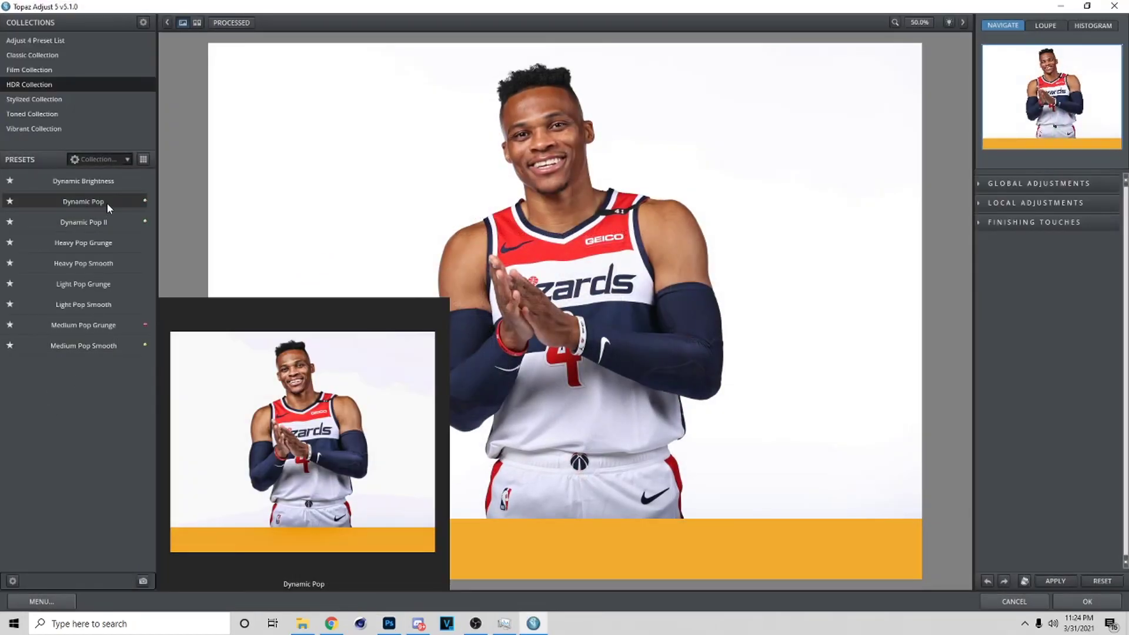
pyautogui.click(108, 206)
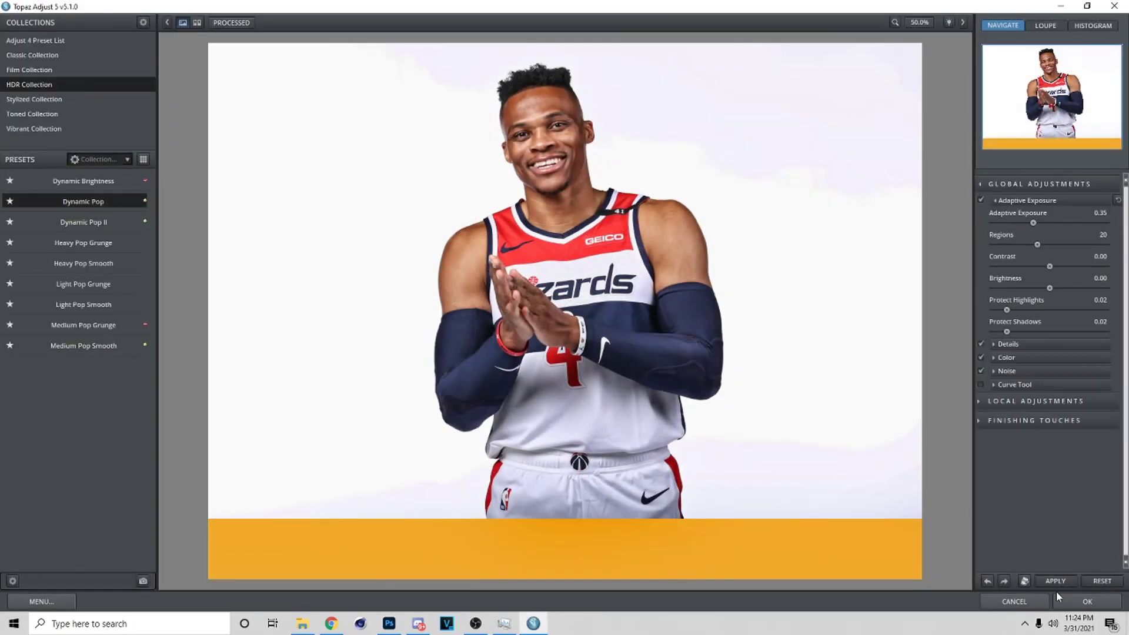
pyautogui.click(1086, 603)
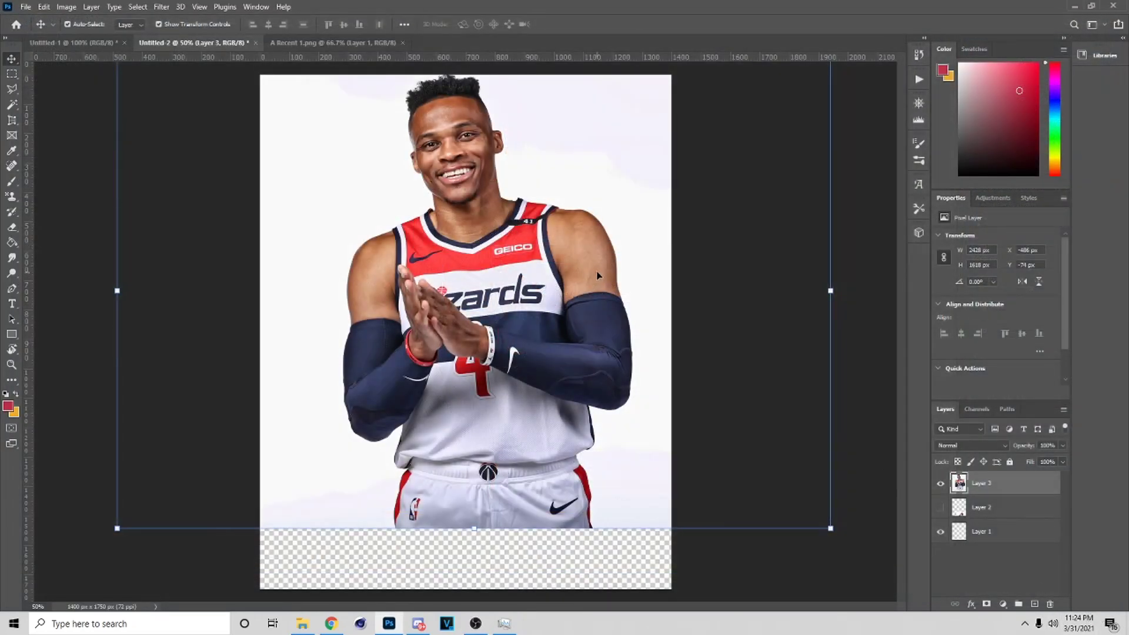
pyautogui.click(160, 7)
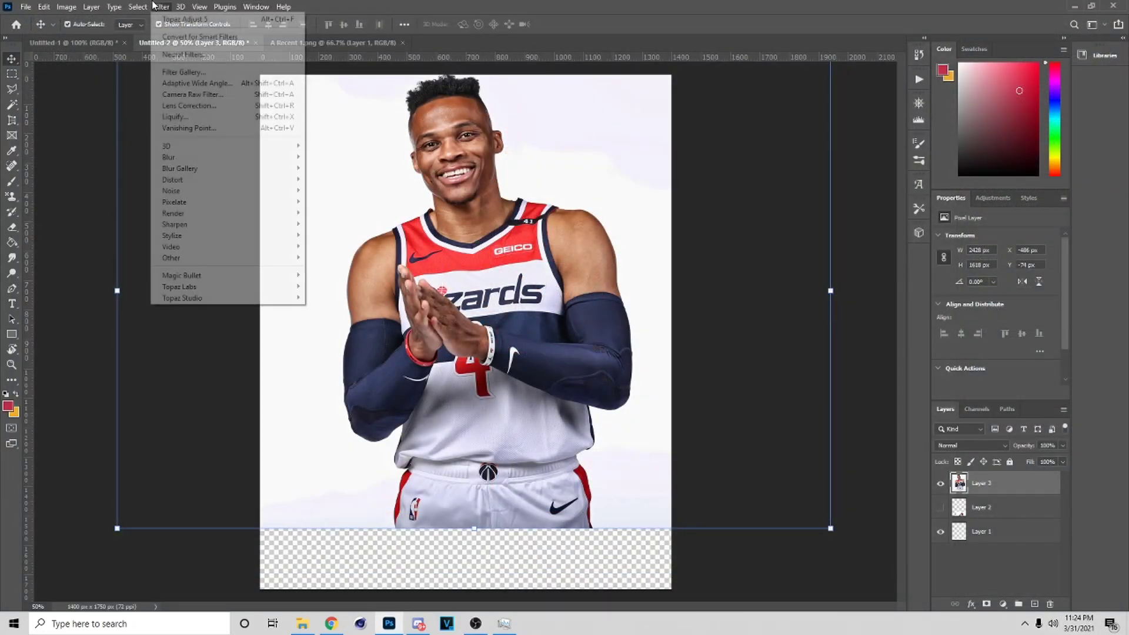
pyautogui.click(234, 97)
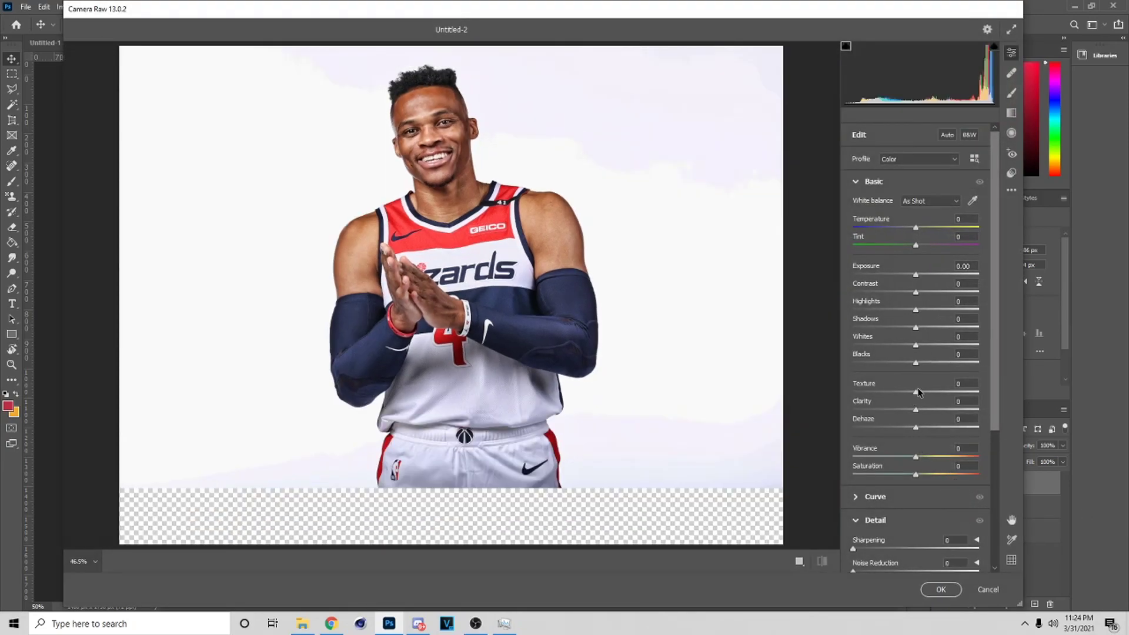
pyautogui.moveTo(919, 393); pyautogui.dragTo(947, 401)
pyautogui.click(987, 589)
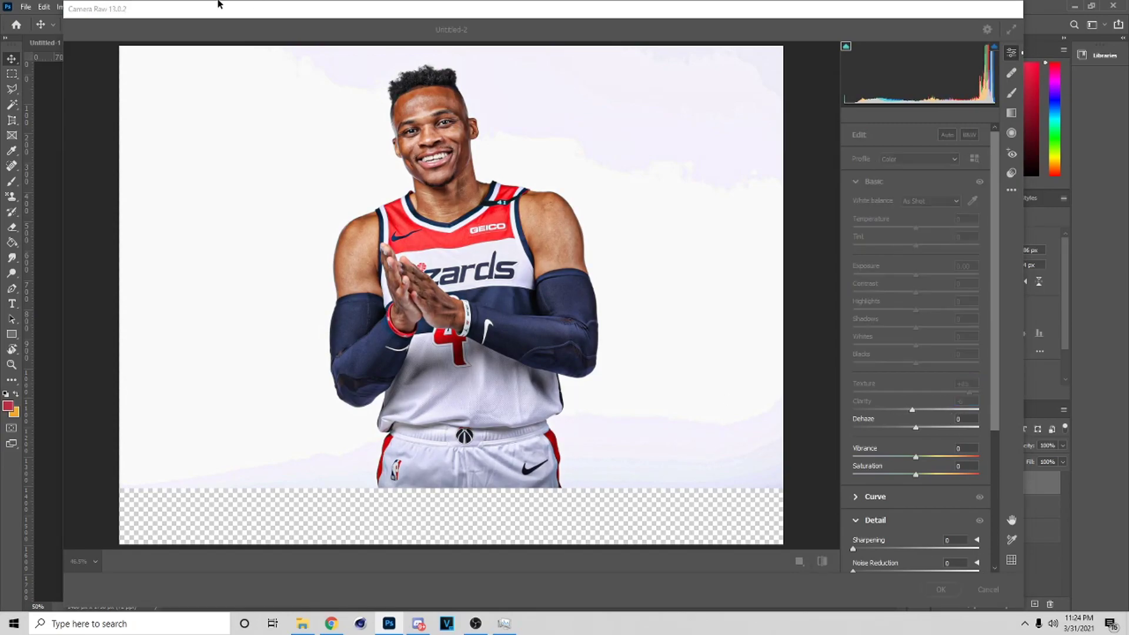
# - Apply the Camera Raw preset 1 from the Player group to Layer 3 and nudge the photo slightly down
pyautogui.click(161, 6)
pyautogui.click(204, 96)
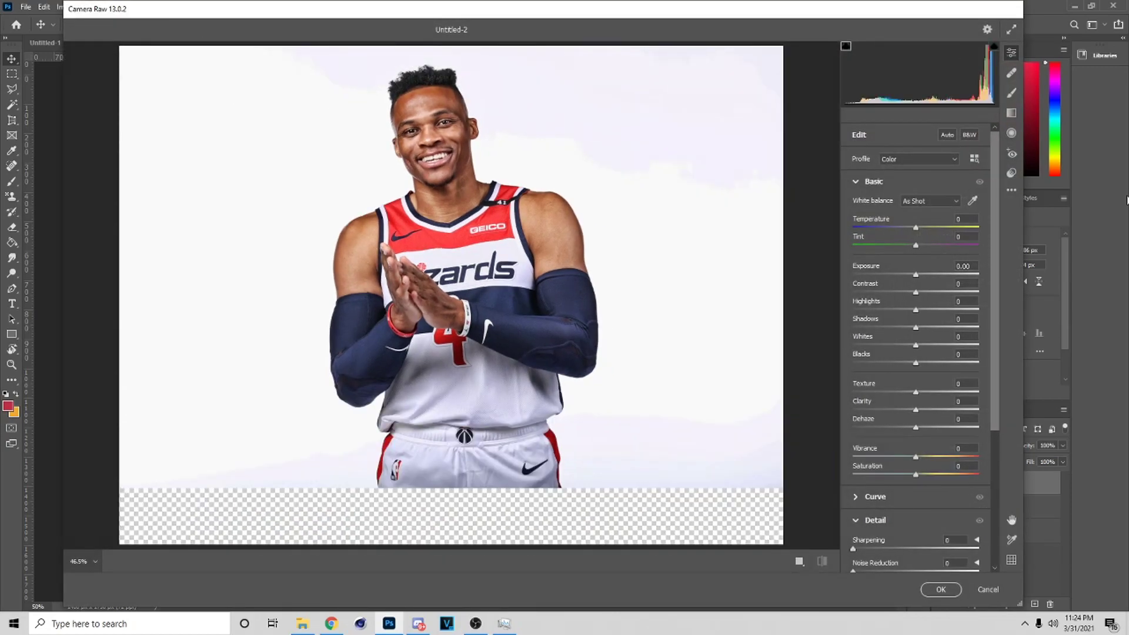
pyautogui.click(1010, 172)
pyautogui.click(863, 425)
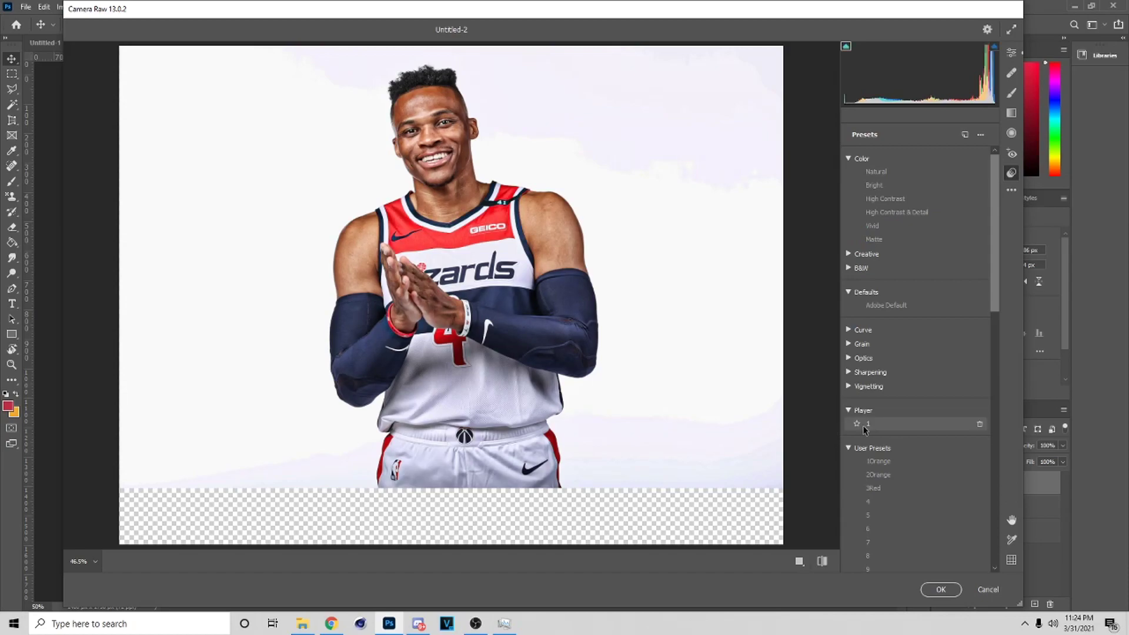
pyautogui.click(948, 590)
pyautogui.moveTo(604, 471); pyautogui.dragTo(595, 461)
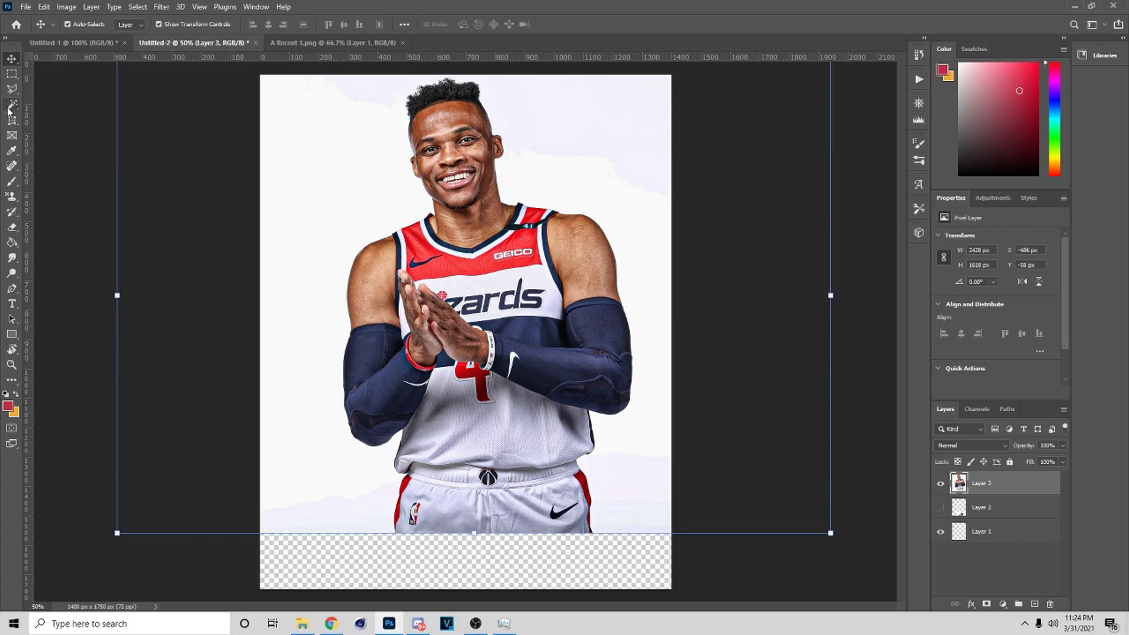
# - Select the pale background around the player on Layer 3 with the Magic Wand, delete it and deselect
pyautogui.click(12, 106)
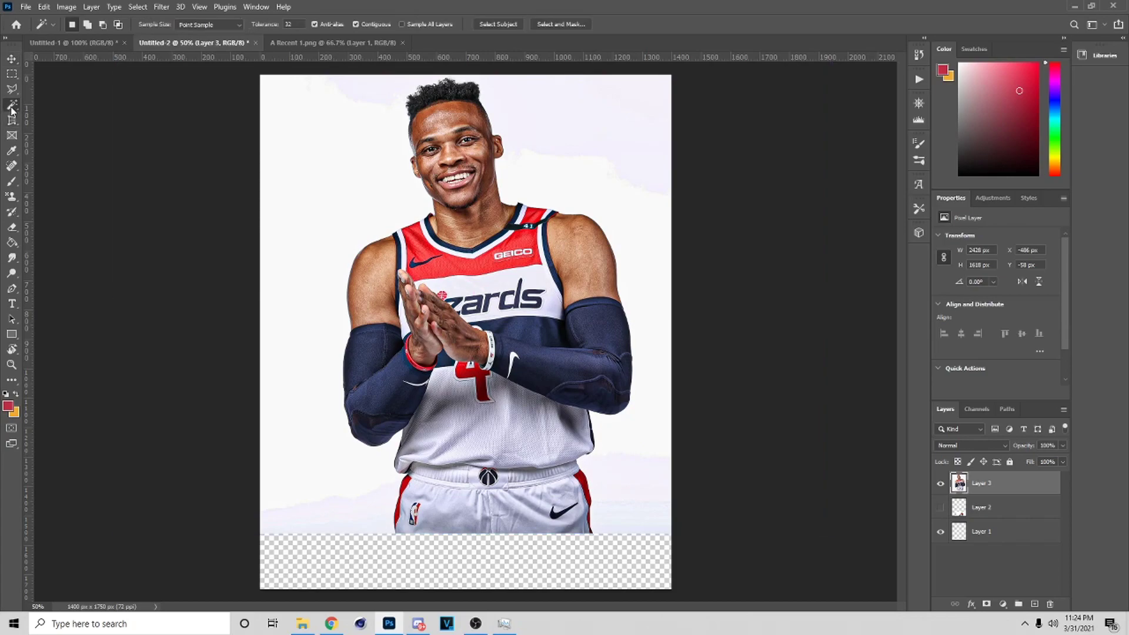
pyautogui.click(342, 150)
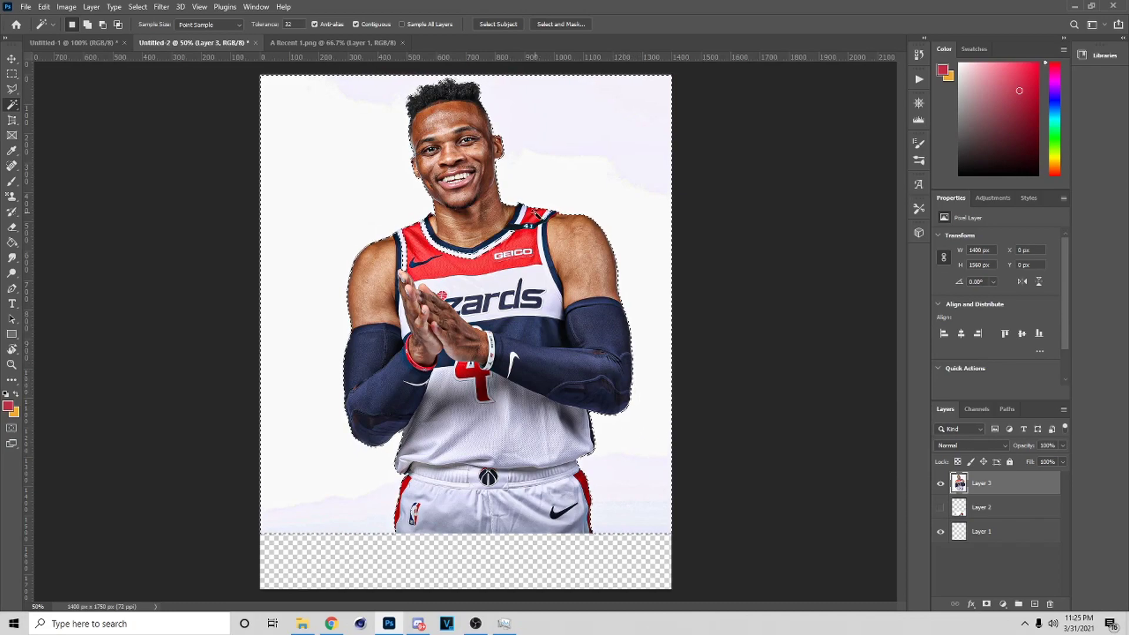
pyautogui.press('Delete')
pyautogui.hotkey('ctrl', 'd')
pyautogui.press('v')
# - Copy the cut-out player to a new layer from a rectangular selection around him and delete Layer 3
pyautogui.click(12, 74)
pyautogui.moveTo(227, 93); pyautogui.dragTo(700, 529)
pyautogui.rightClick(398, 280)
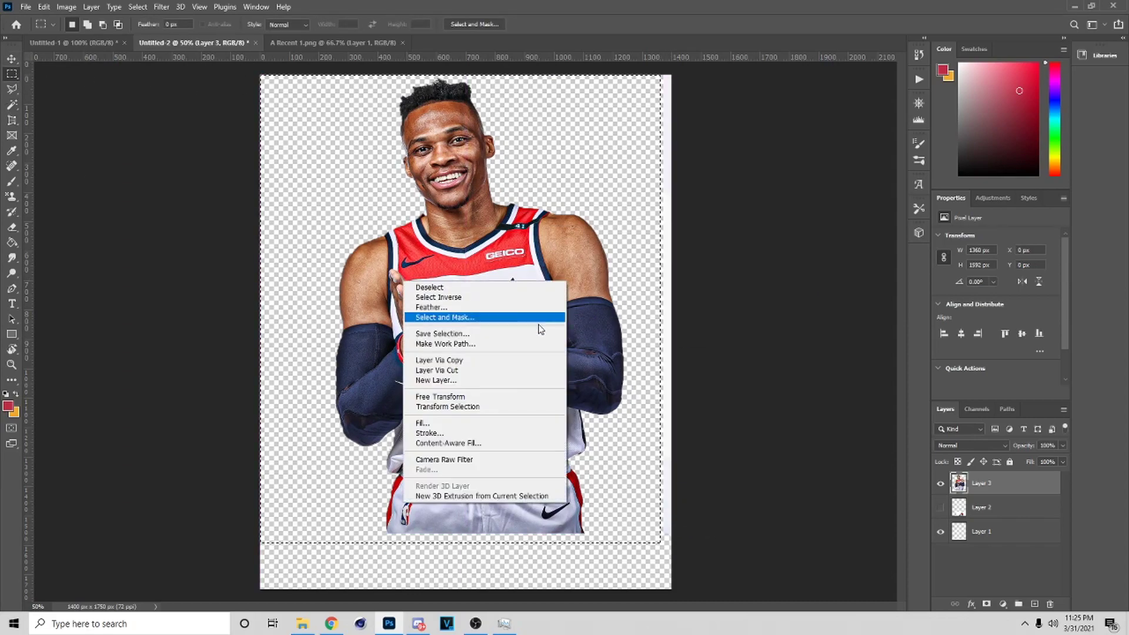
pyautogui.click(447, 358)
pyautogui.click(951, 510)
pyautogui.press('Delete')
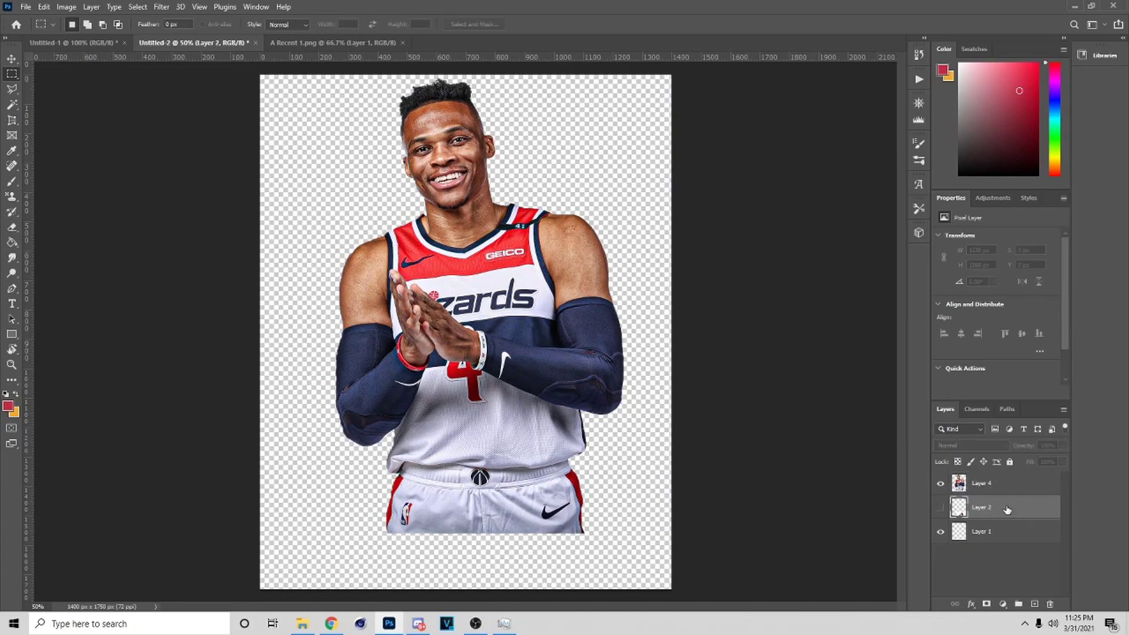
# - Move the dribbling-player photo on Layer 2 up to the middle of the canvas and hide Layer 4
pyautogui.click(11, 59)
pyautogui.moveTo(588, 558); pyautogui.dragTo(544, 311)
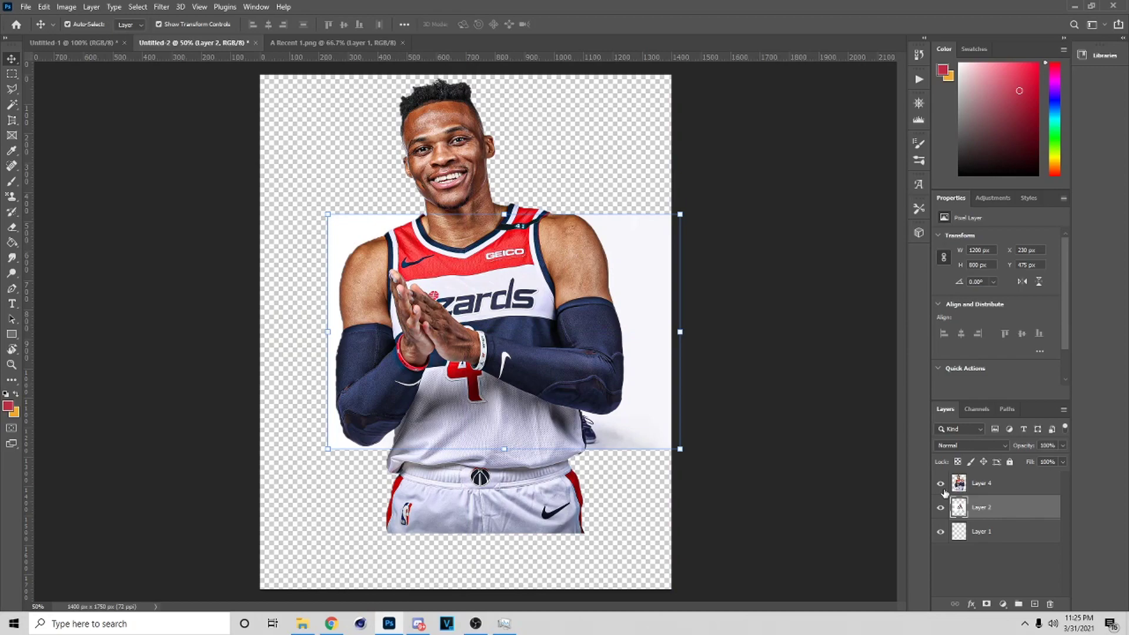
pyautogui.click(941, 486)
# - Enlarge the dribbling-player photo on Layer 2 to 126.5% and shift it so the player stands near the canvas's centre
pyautogui.moveTo(691, 327); pyautogui.dragTo(607, 382)
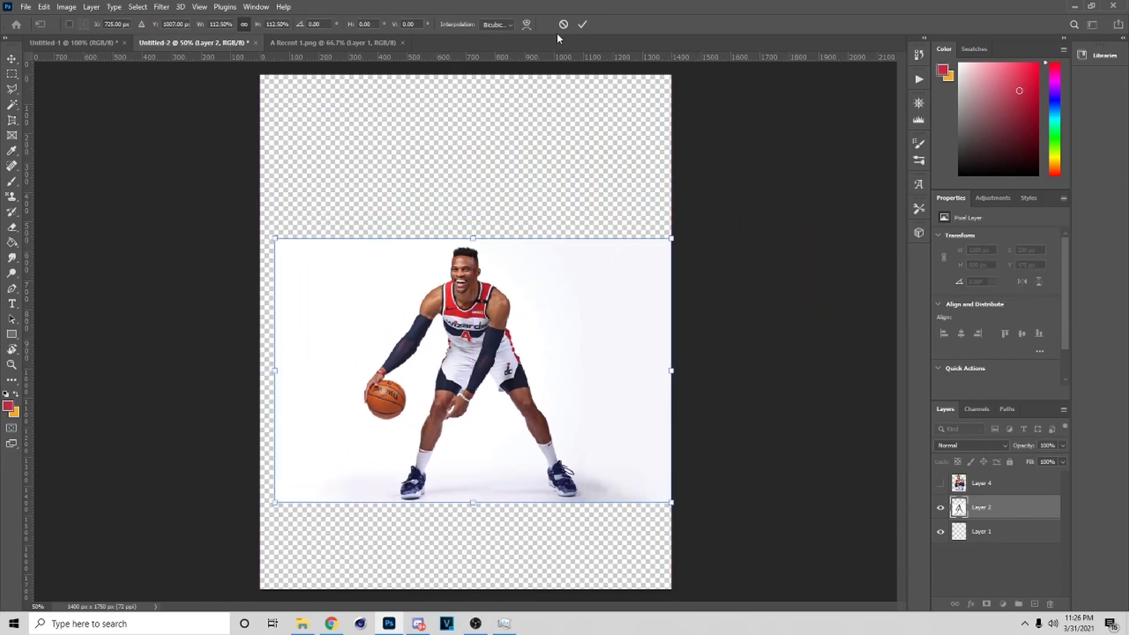
pyautogui.moveTo(669, 364); pyautogui.dragTo(716, 370)
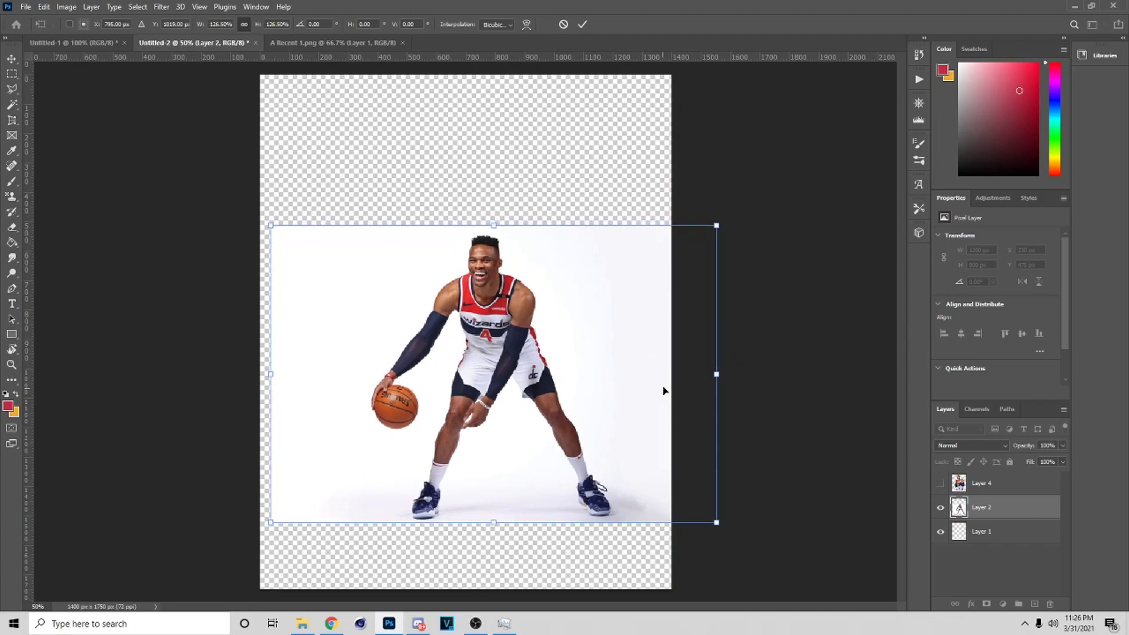
pyautogui.click(582, 24)
pyautogui.moveTo(576, 399); pyautogui.dragTo(562, 397)
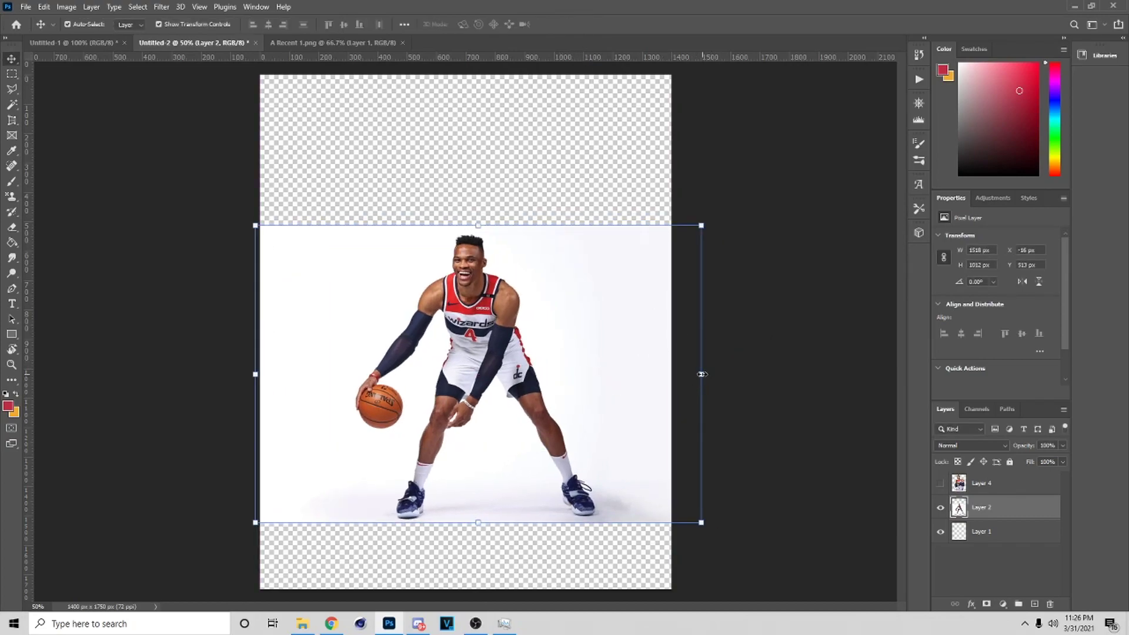
# - Enlarge the dribbling-player photo on Layer 2 further to about 1842 px wide and recentre the player on the canvas
pyautogui.moveTo(702, 374); pyautogui.dragTo(796, 373)
pyautogui.moveTo(738, 321); pyautogui.dragTo(690, 320)
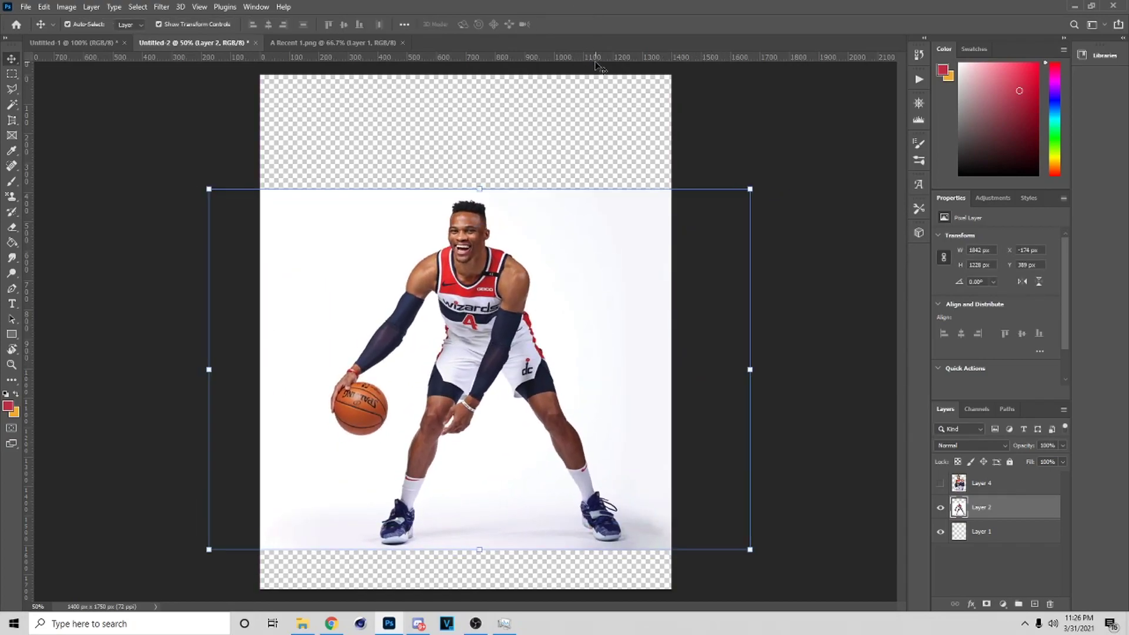
pyautogui.moveTo(601, 336); pyautogui.dragTo(591, 338)
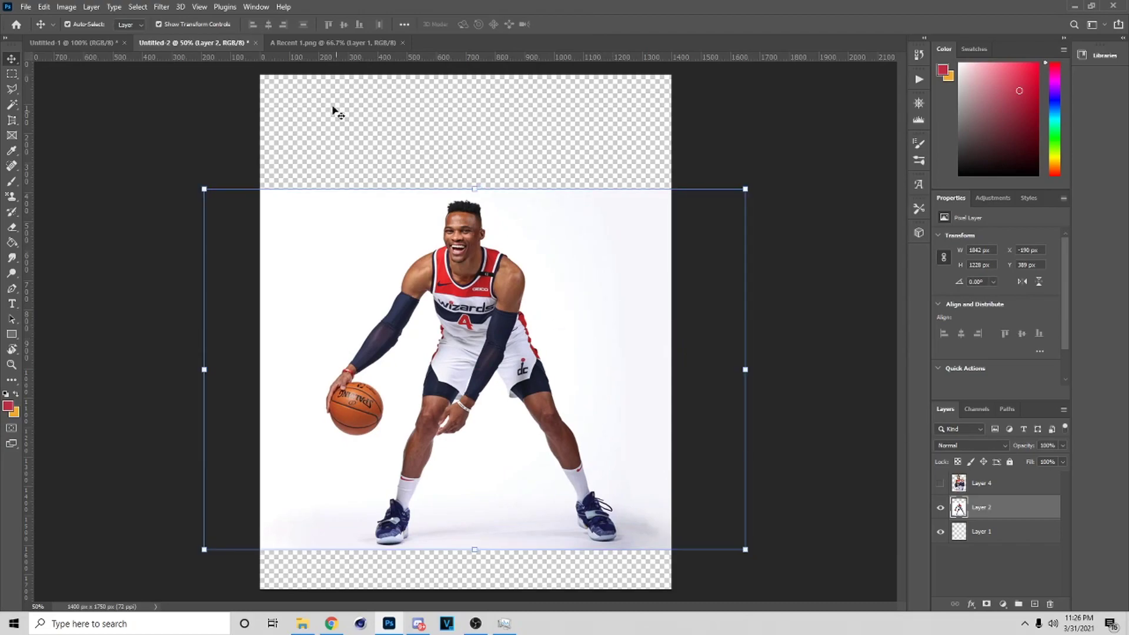
# - Apply the Topaz Adjust 5 filter to Layer 2 with the Dynamic Pop preset from the HDR Collection
pyautogui.click(161, 6)
pyautogui.moveTo(230, 290)
pyautogui.click(327, 288)
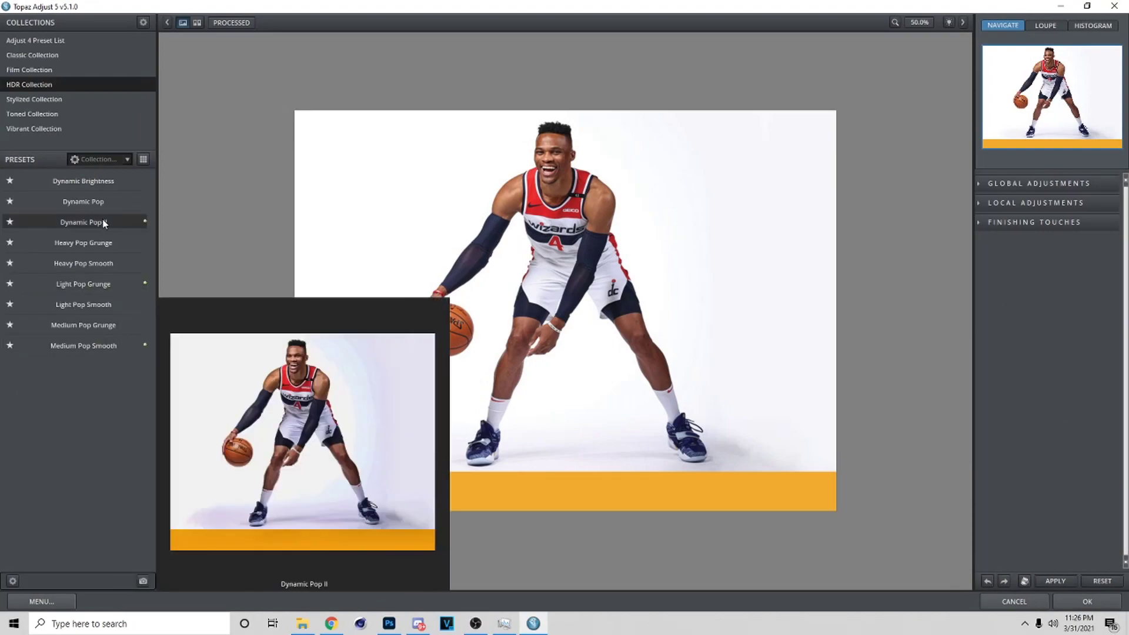
pyautogui.click(102, 201)
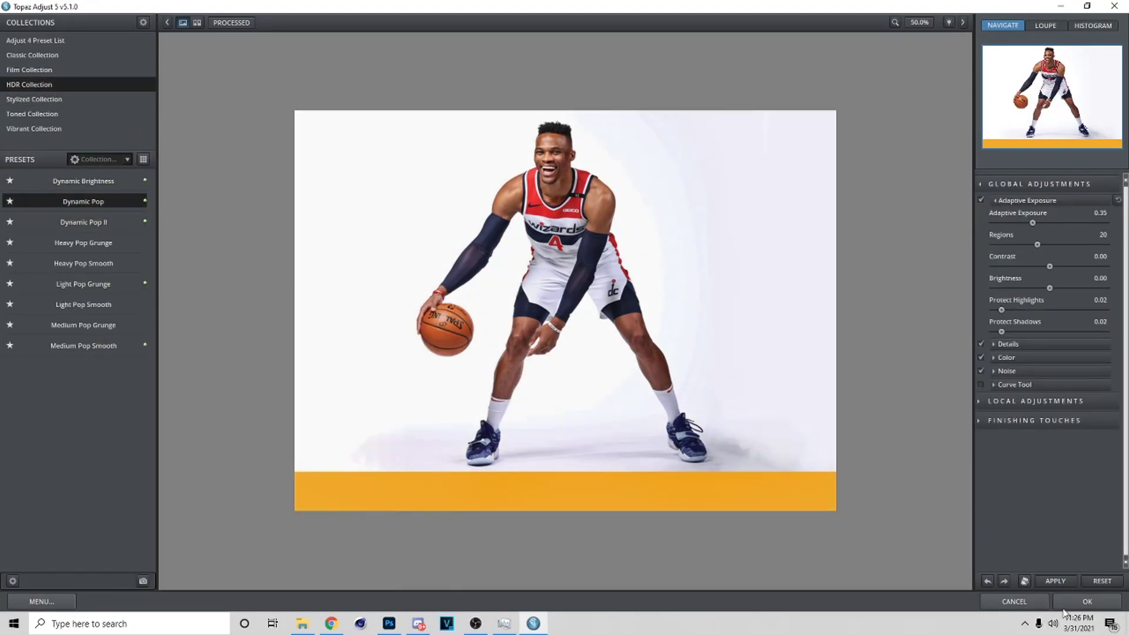
pyautogui.click(1086, 601)
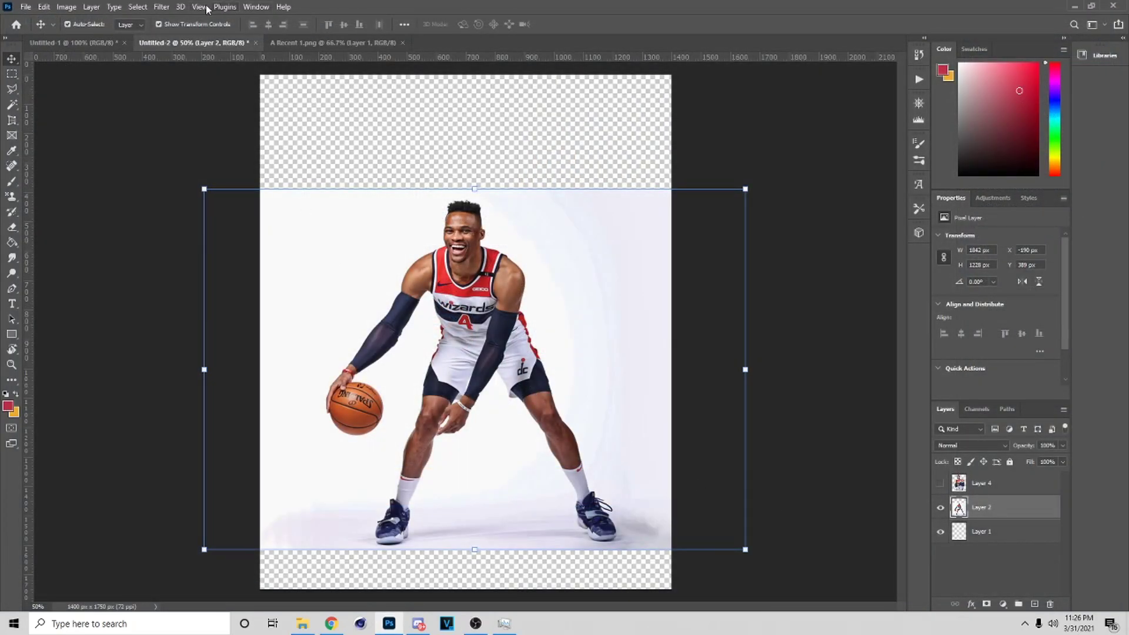
# - Apply the Camera Raw filter to Layer 2 using preset 1 from the Player preset group
pyautogui.click(162, 6)
pyautogui.click(209, 95)
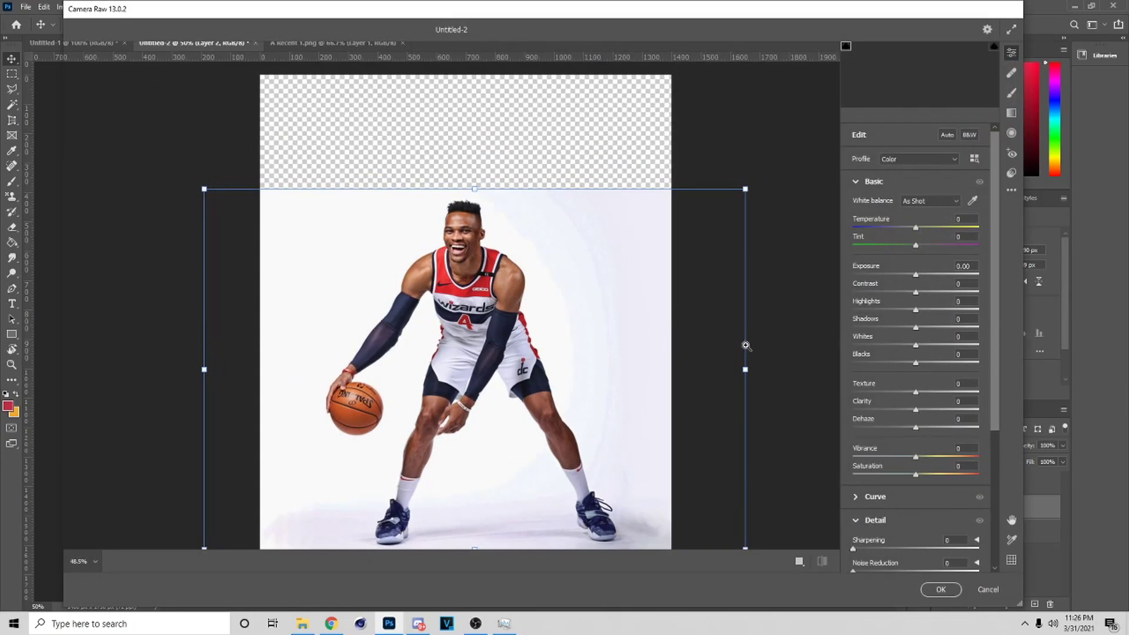
pyautogui.click(1011, 173)
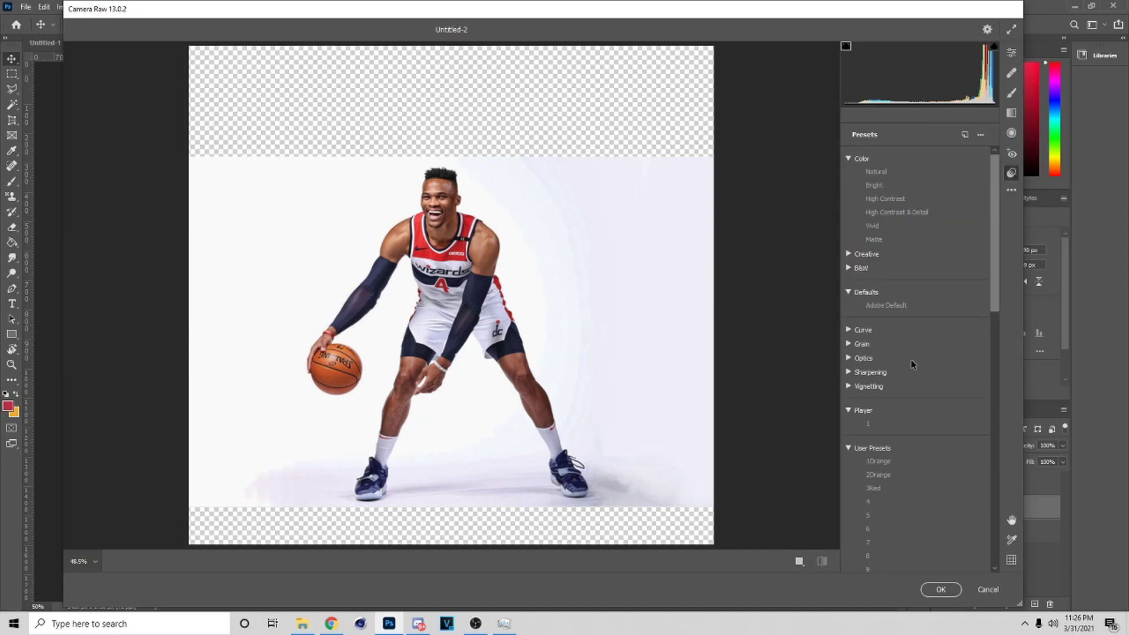
pyautogui.click(869, 428)
pyautogui.press('Return')
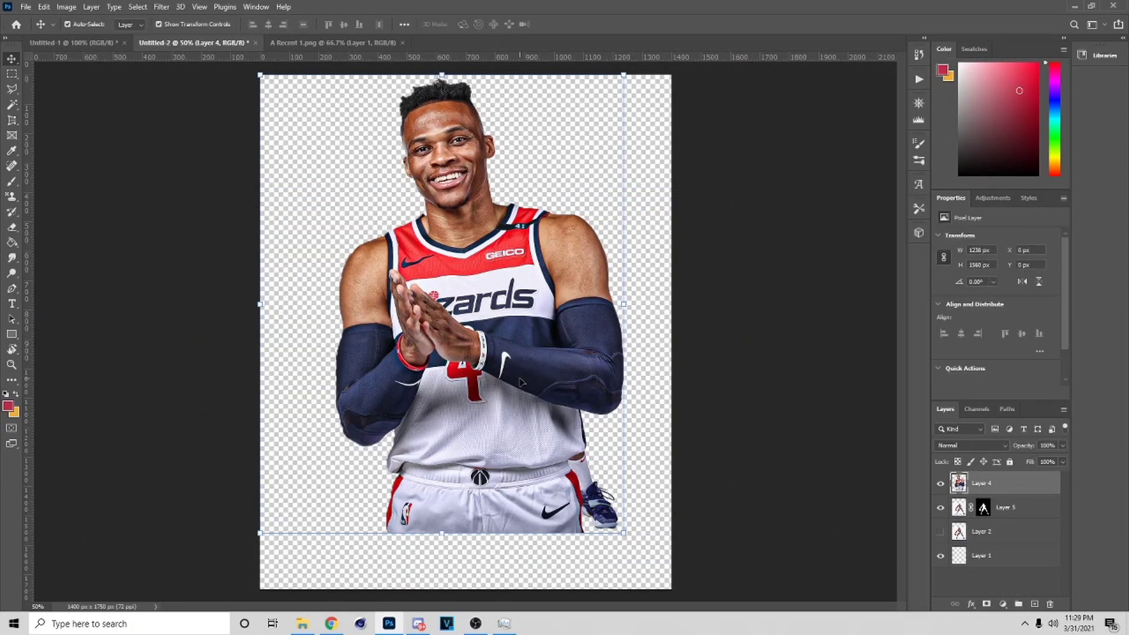
# - Shift the large cut-out player on Layer 4 down to Y 36 px and hide Layers 4 and 5
pyautogui.moveTo(518, 156); pyautogui.dragTo(510, 387)
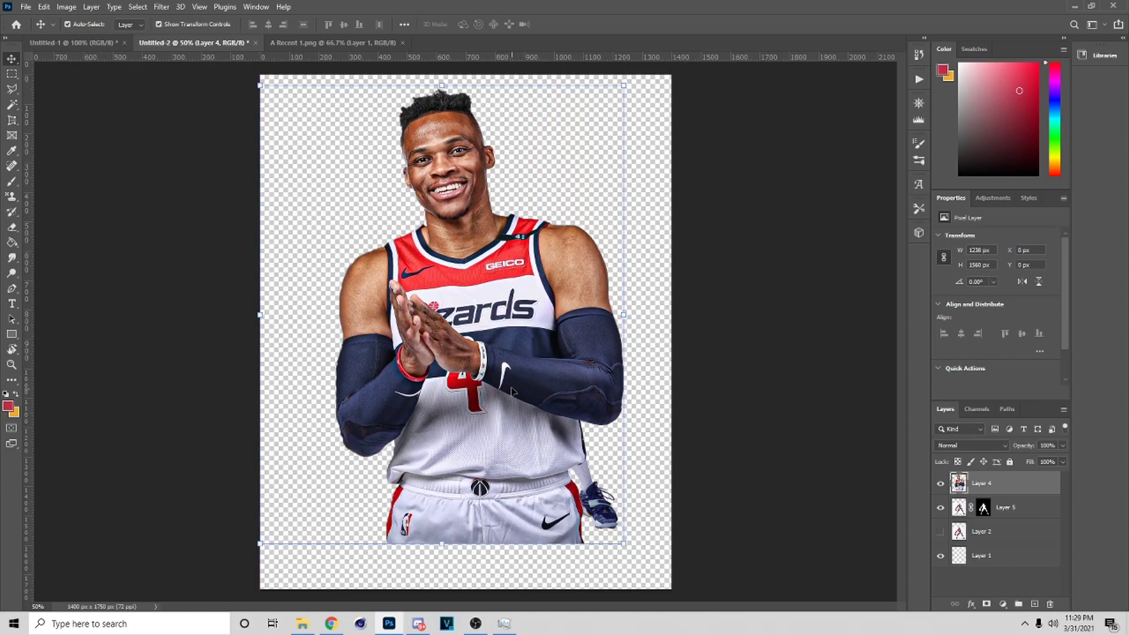
pyautogui.click(941, 485)
pyautogui.click(941, 508)
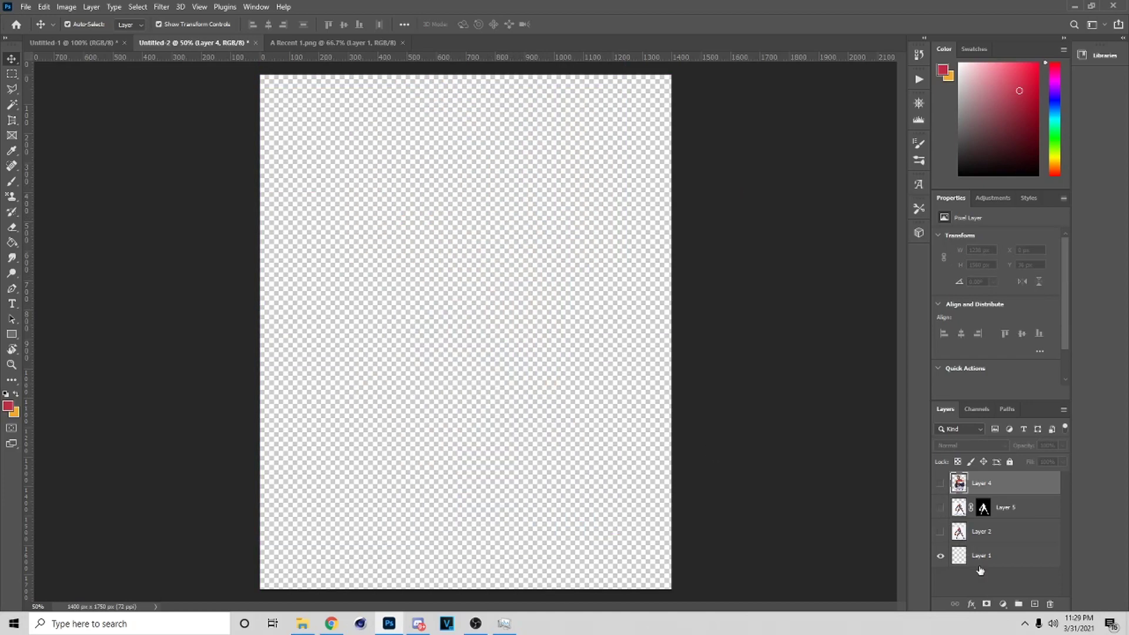
# - Make Layer 1 active, show Layer 4 for colour reference and activate the Gradient tool
pyautogui.click(999, 555)
pyautogui.press('g')
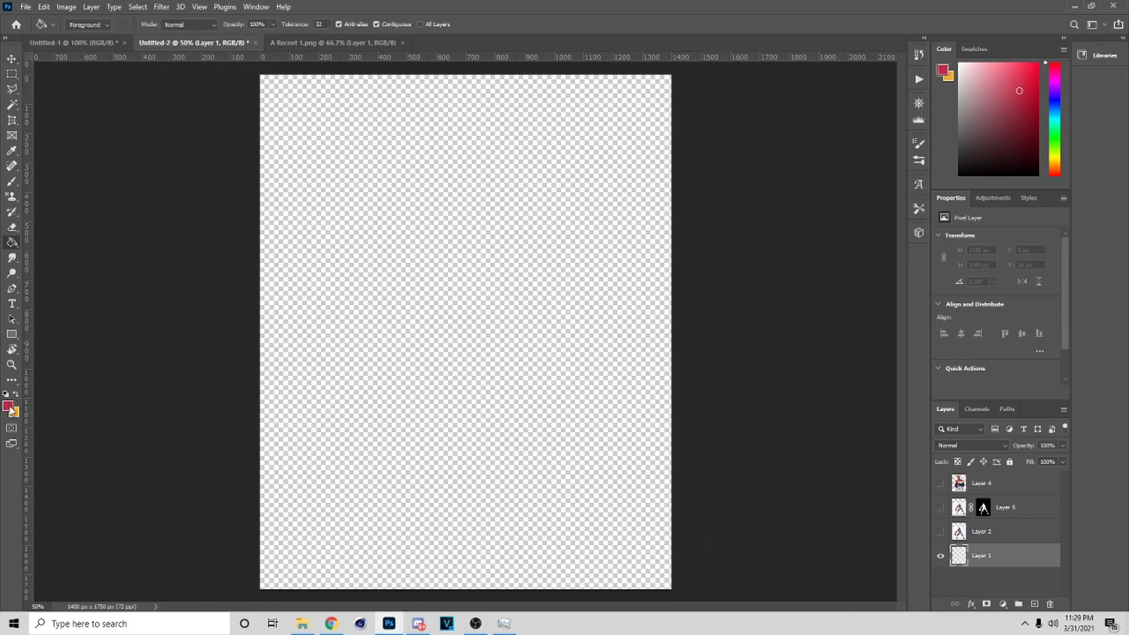
pyautogui.click(940, 482)
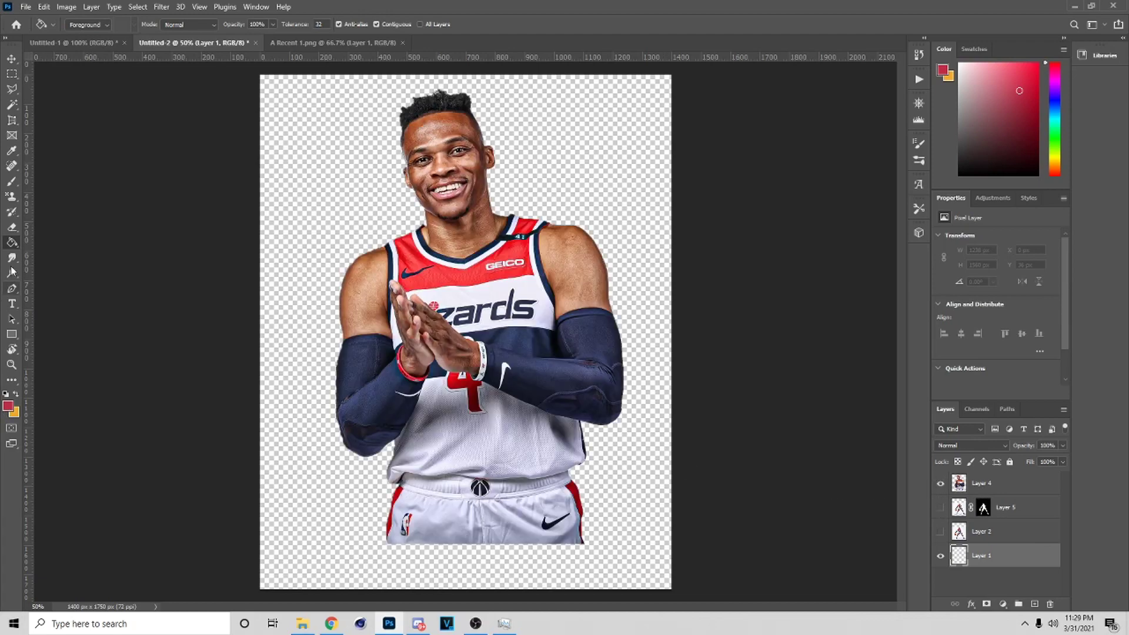
pyautogui.rightClick(12, 242)
pyautogui.click(58, 241)
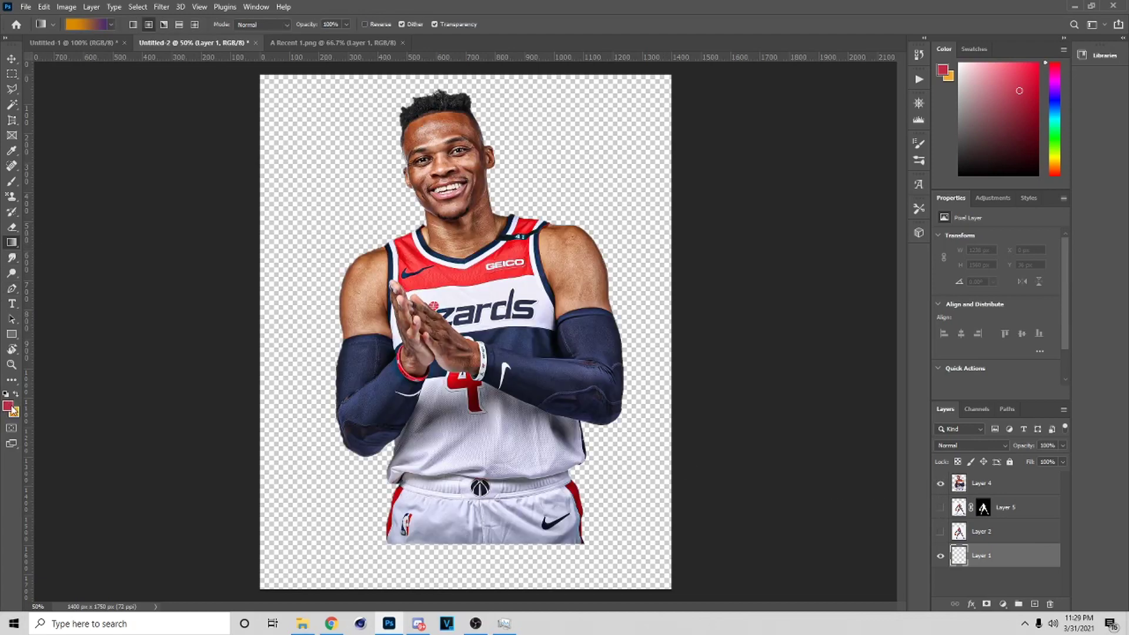
# - Change the gradient's orange stop at 23% to a bright red sampled from the player's jersey
pyautogui.click(106, 25)
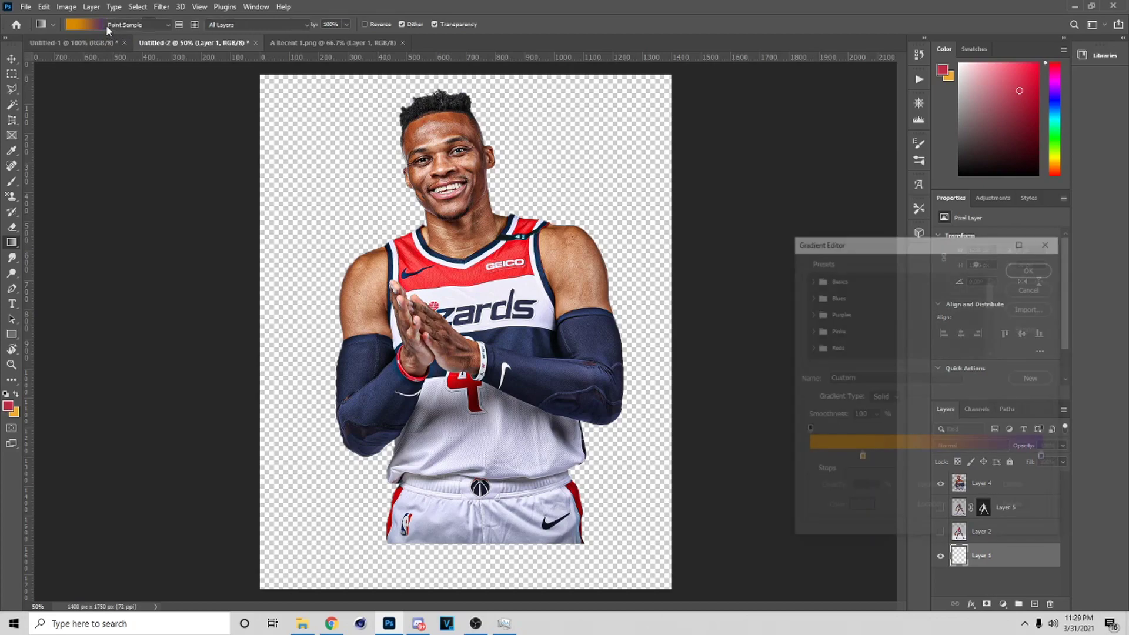
pyautogui.click(861, 458)
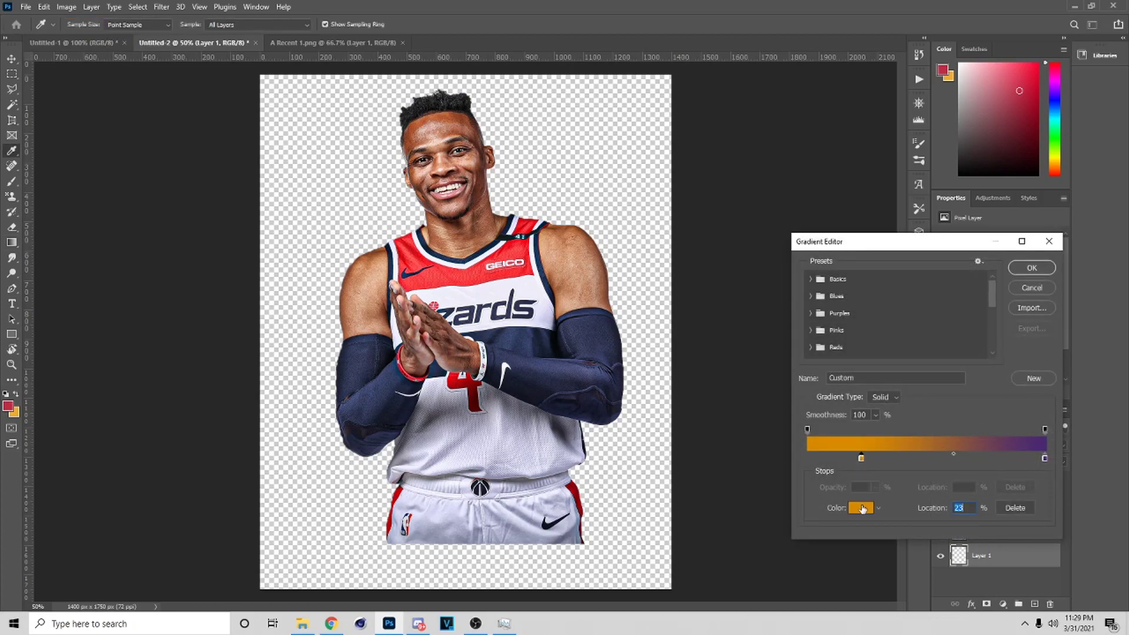
pyautogui.click(862, 509)
pyautogui.click(481, 269)
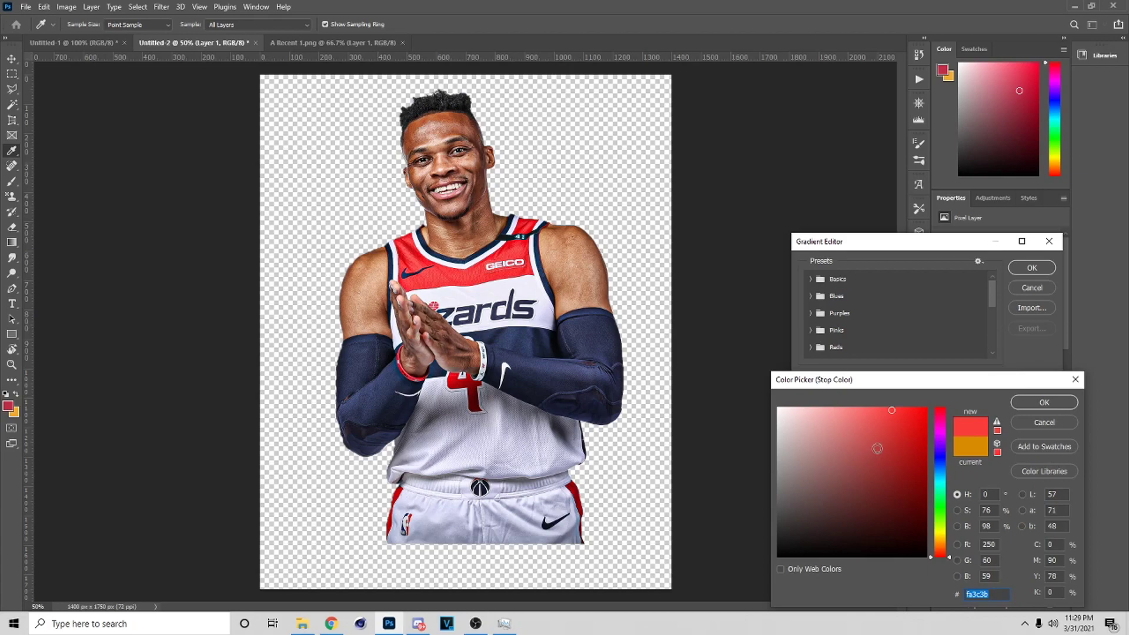
pyautogui.click(457, 378)
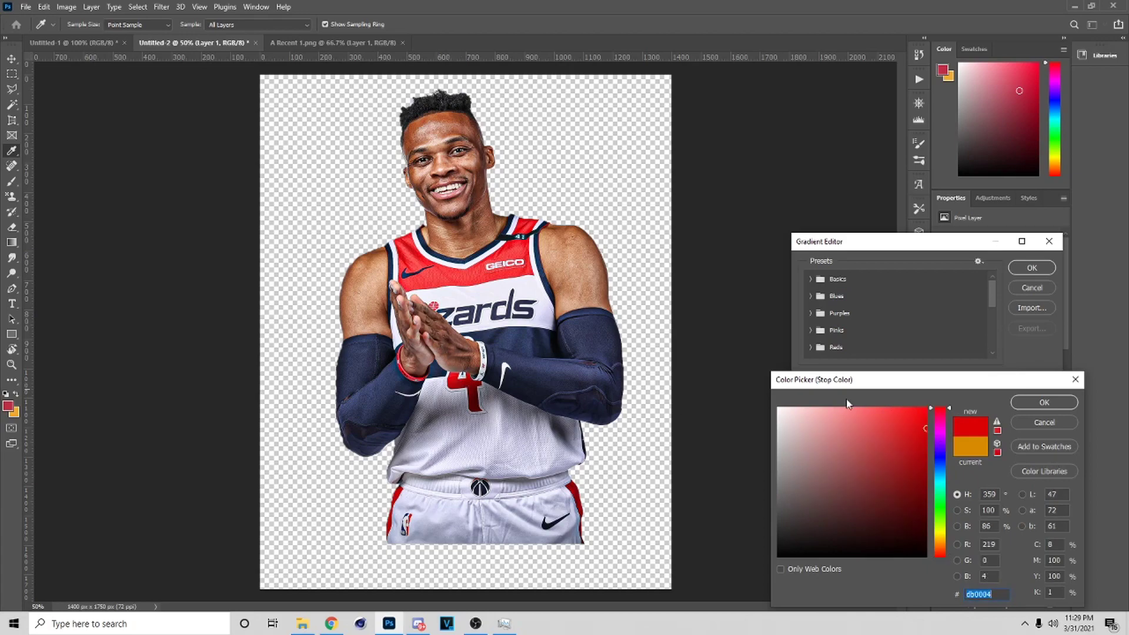
pyautogui.click(406, 250)
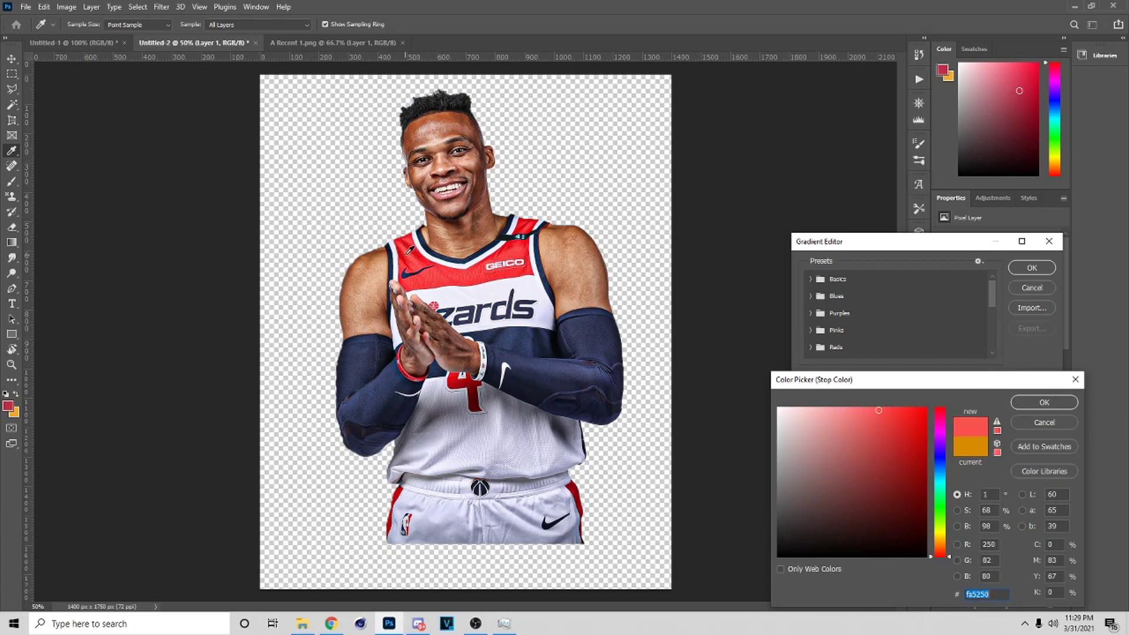
pyautogui.click(405, 253)
pyautogui.click(1044, 403)
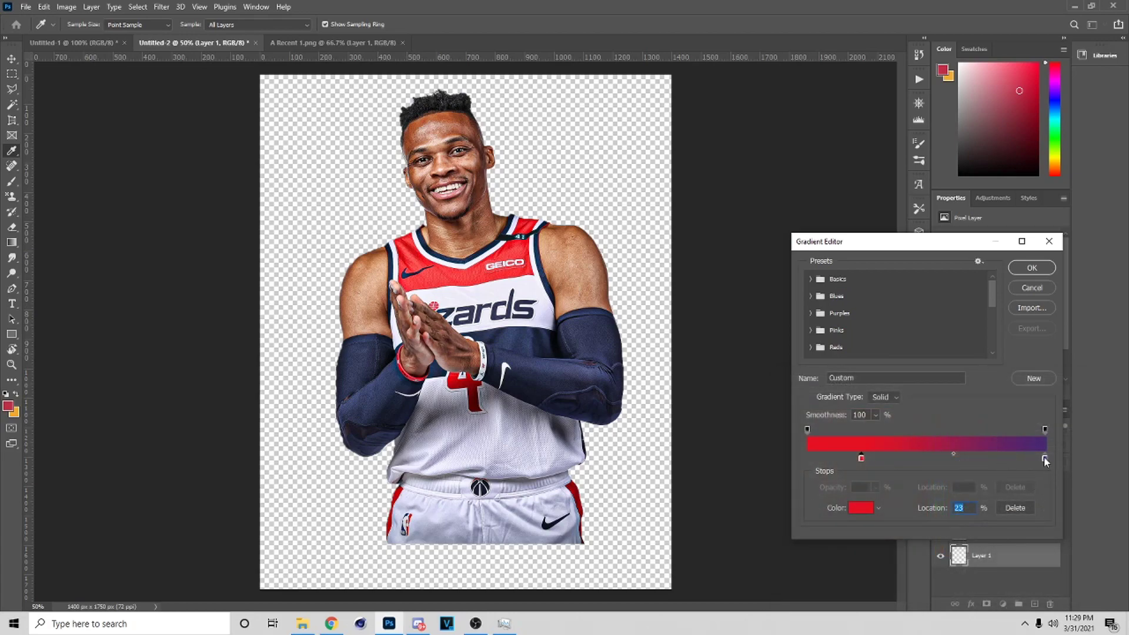
# - Set the gradient's purple end stop to dark red b61218 and accept the gradient, keeping the Gradient tool active
pyautogui.click(847, 507)
pyautogui.click(406, 256)
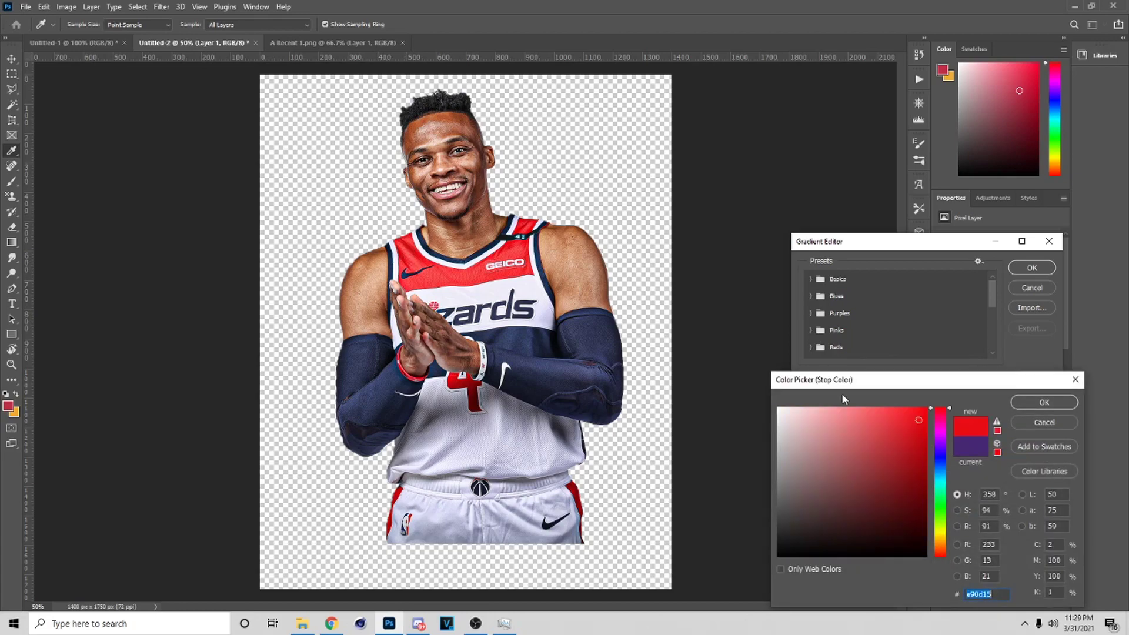
pyautogui.moveTo(917, 456); pyautogui.dragTo(912, 450)
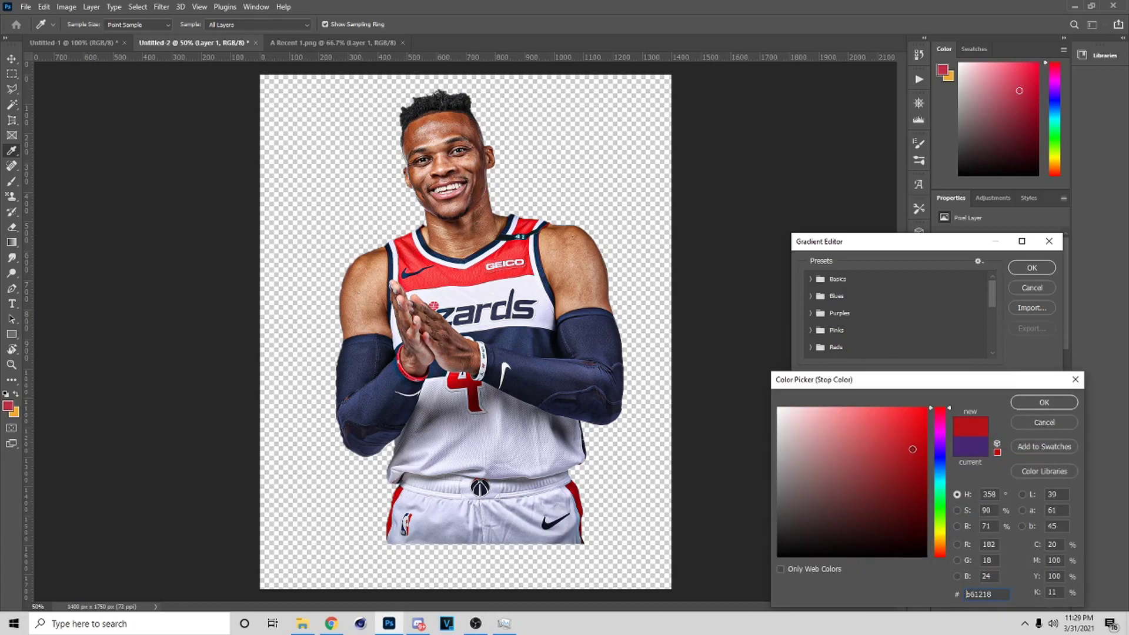
pyautogui.click(1030, 403)
pyautogui.click(1030, 268)
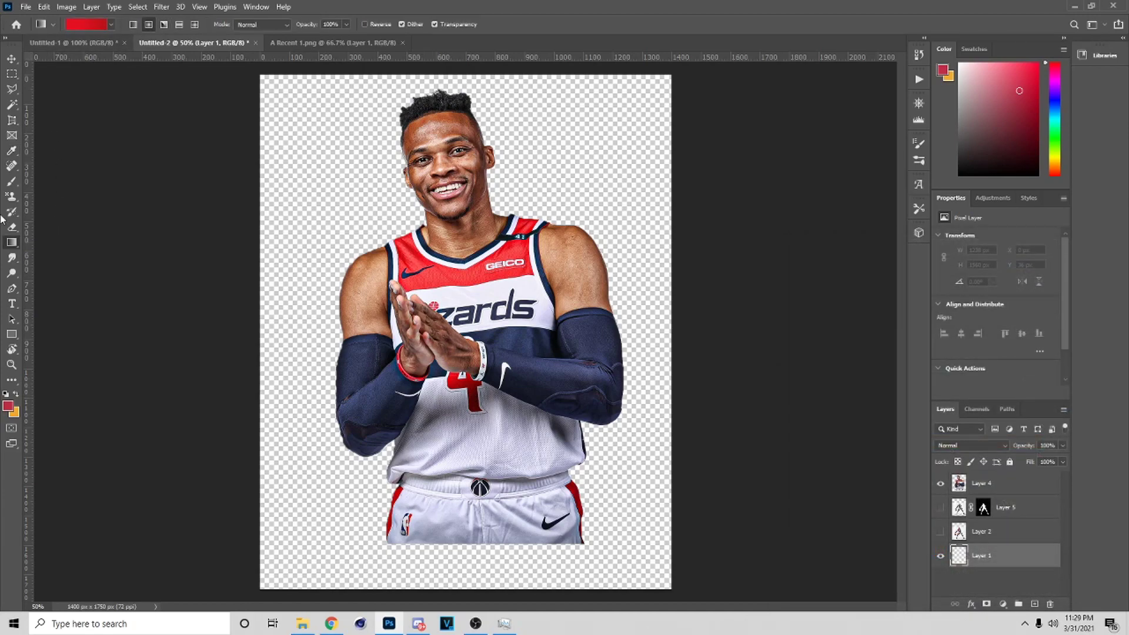
pyautogui.rightClick(15, 242)
pyautogui.click(15, 242)
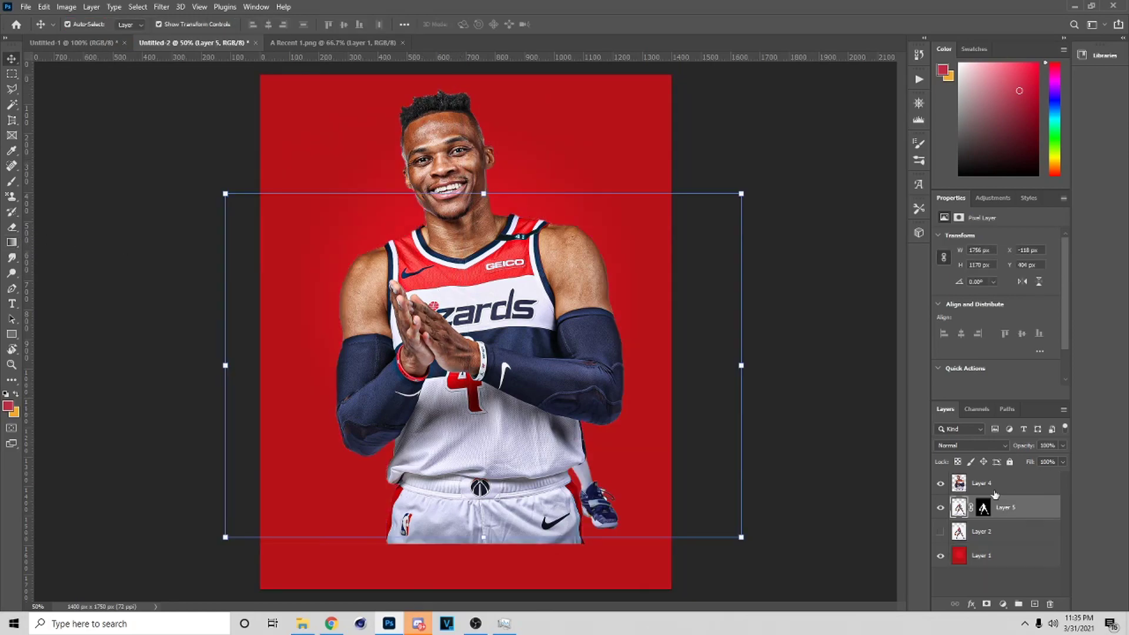
# - Hide the red background on Layer 1, add a new empty layer above it and activate the Gradient tool
pyautogui.click(996, 485)
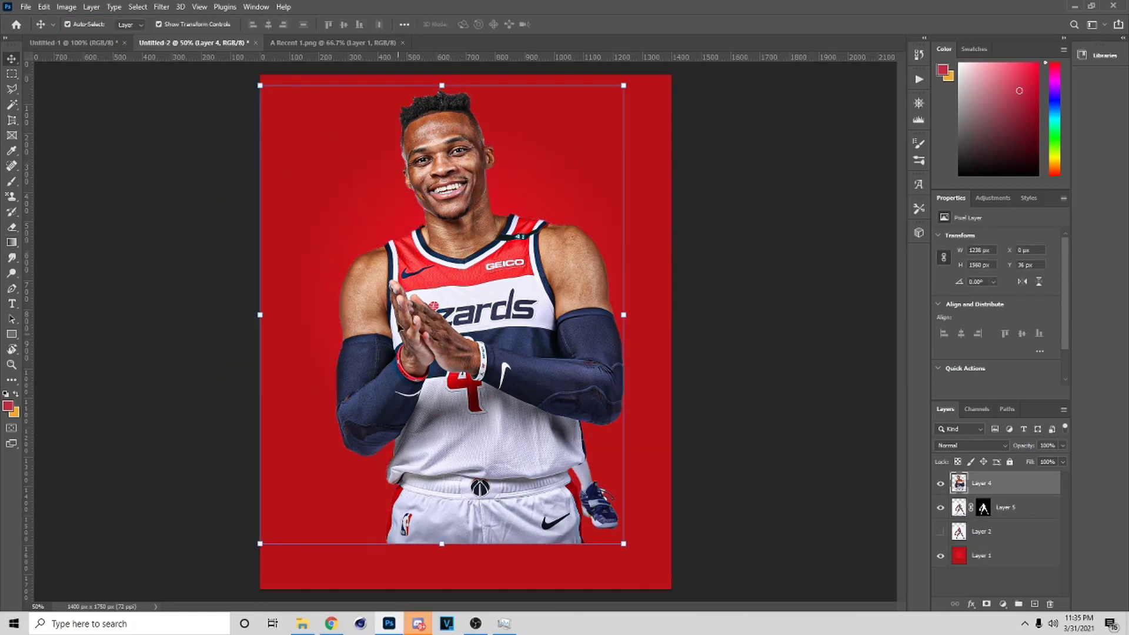
pyautogui.click(940, 555)
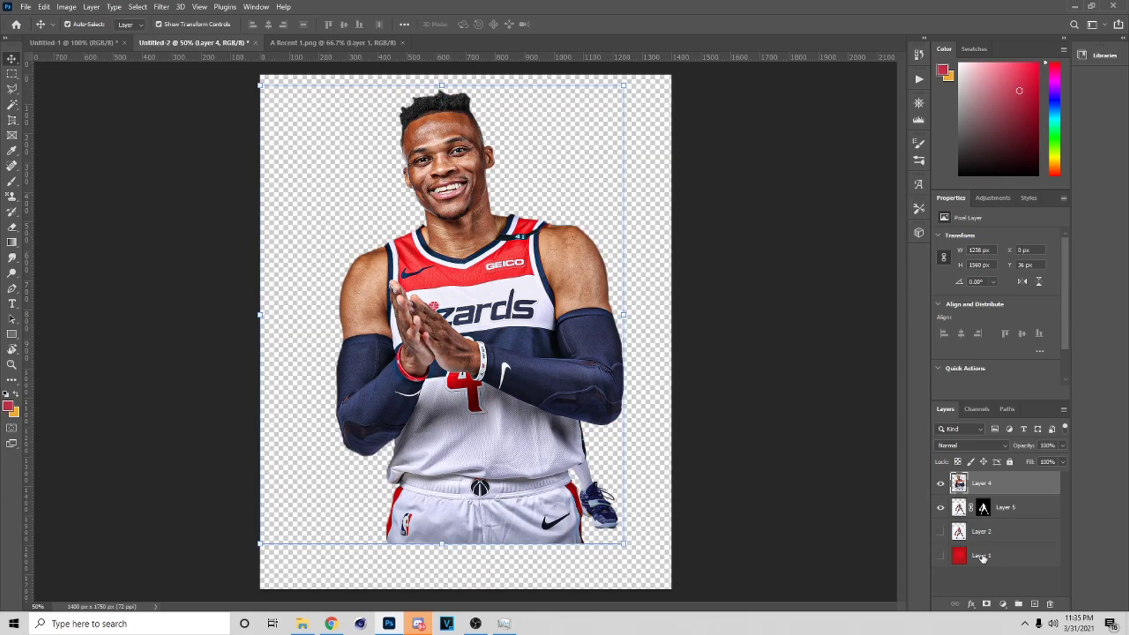
pyautogui.click(1034, 603)
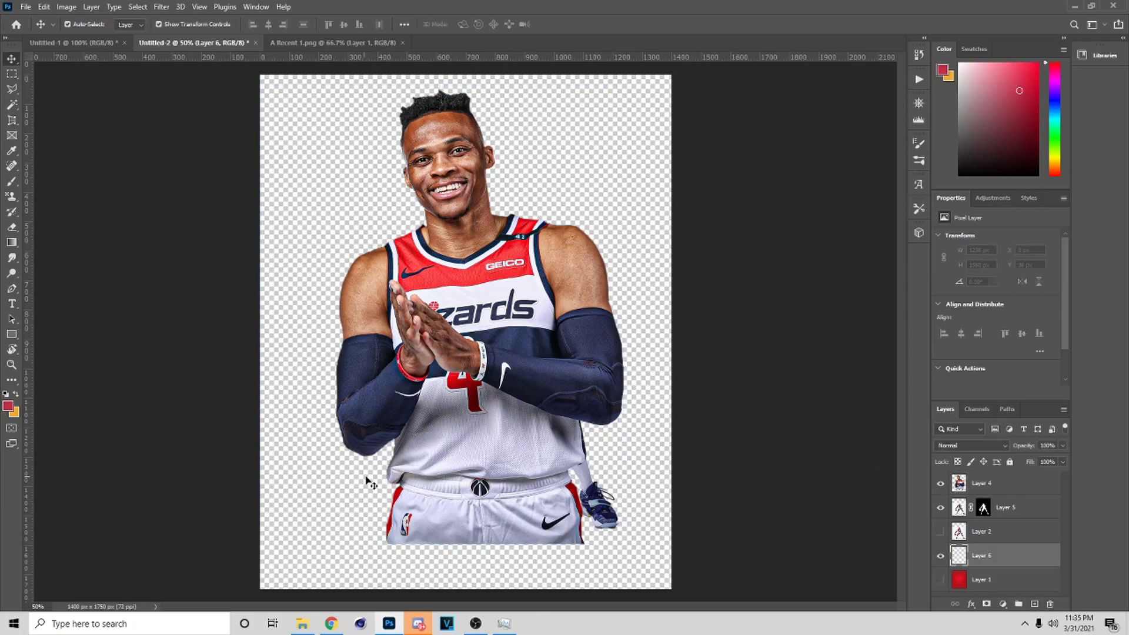
pyautogui.press('g')
# - Try red radial gradients in different positions on Layer 6 and hide Layer 5 to compare them behind the large player
pyautogui.moveTo(466, 75)
pyautogui.mouseDown()
pyautogui.moveTo(470, 407)
pyautogui.moveTo(466, 69)
pyautogui.mouseUp()
pyautogui.hotkey('ctrl', 'z')
pyautogui.moveTo(454, 277)
pyautogui.mouseDown()
pyautogui.moveTo(463, 87)
pyautogui.moveTo(447, 82)
pyautogui.mouseUp()
pyautogui.hotkey('ctrl', 'z')
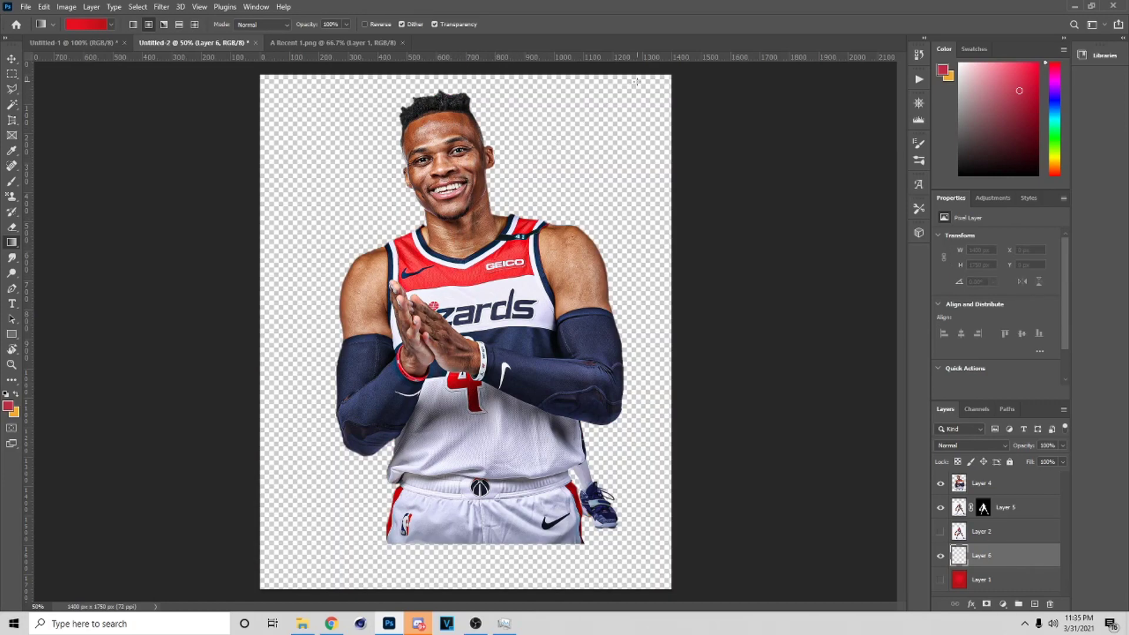
pyautogui.hotkey('shift', 'ctrl', 'z')
pyautogui.click(940, 507)
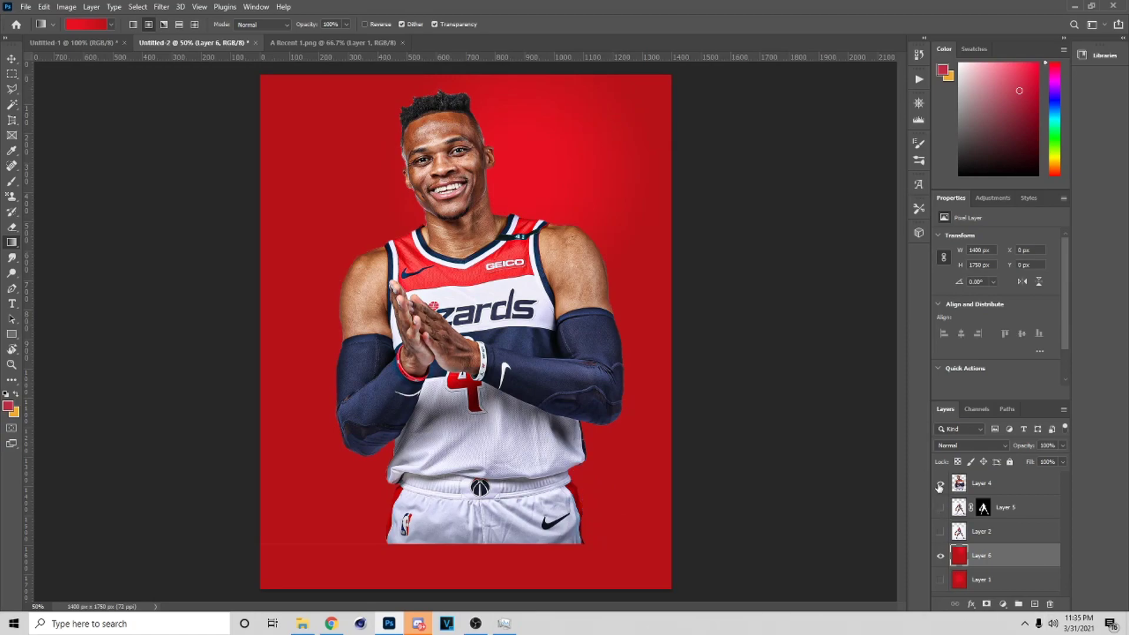
pyautogui.click(940, 483)
pyautogui.click(940, 483)
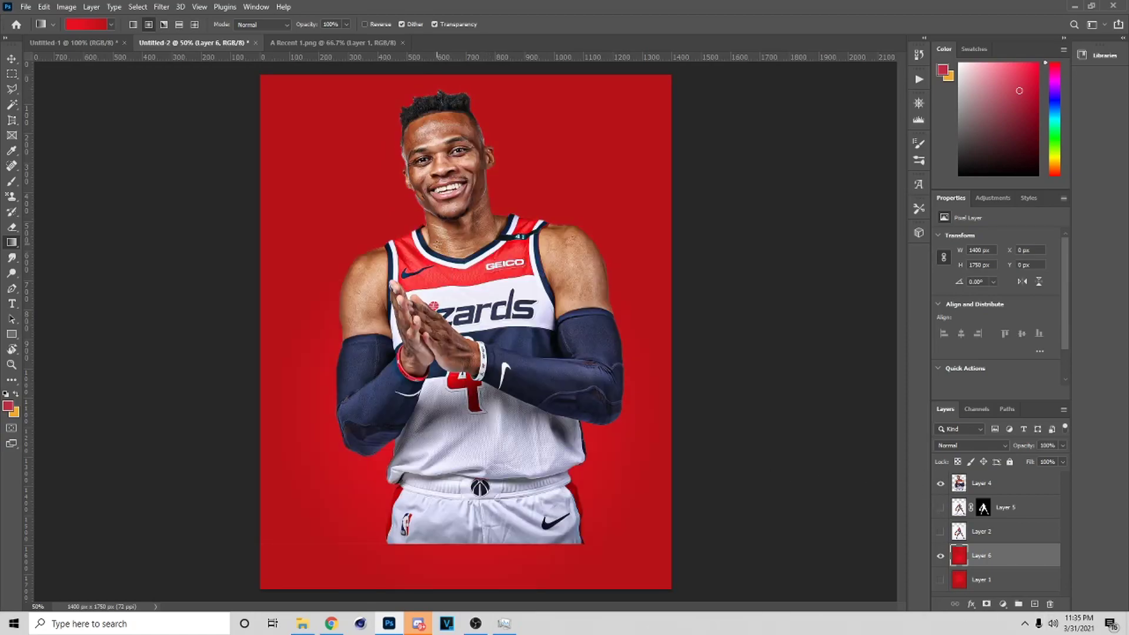
# - Hide Layers 6 and 4 and draw a red radial gradient on a new layer from just below the canvas centre upward
pyautogui.click(940, 555)
pyautogui.click(1034, 604)
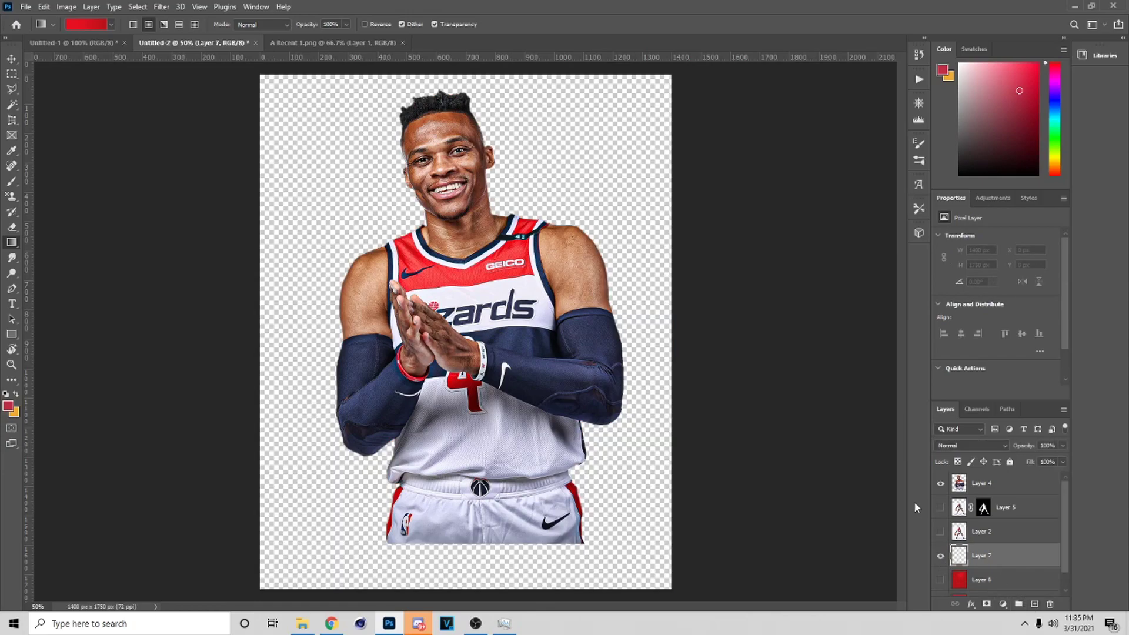
pyautogui.click(940, 483)
pyautogui.moveTo(452, 384)
pyautogui.mouseDown()
pyautogui.moveTo(464, 182)
pyautogui.moveTo(454, 156)
pyautogui.mouseUp()
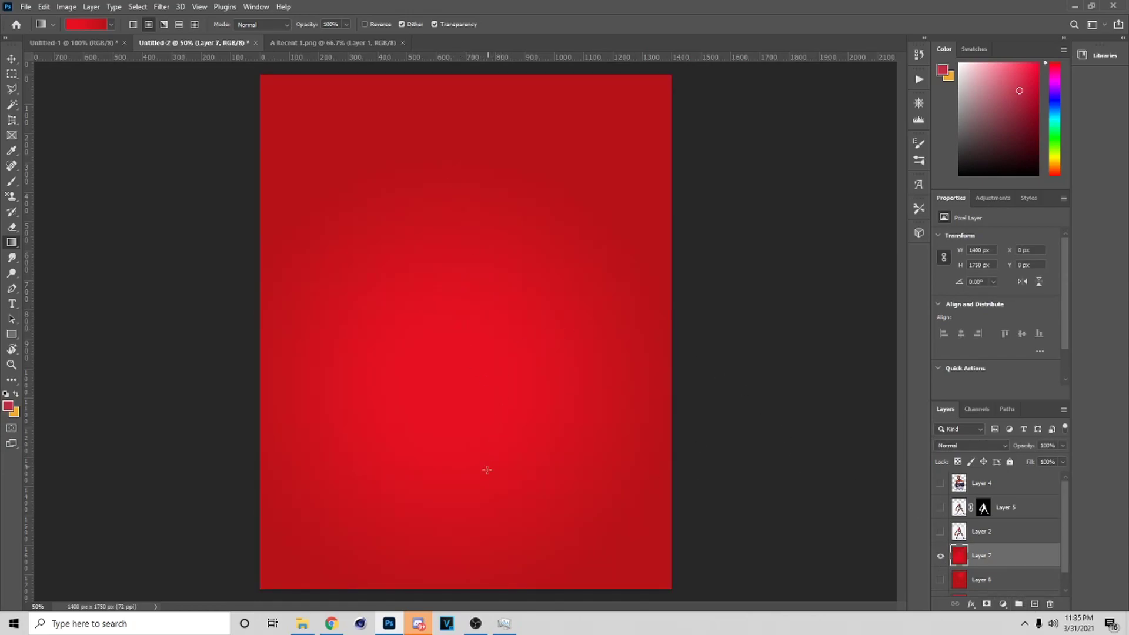
# - Show the large player on Layer 4 over the new gradient and select it with the Move tool
pyautogui.click(12, 59)
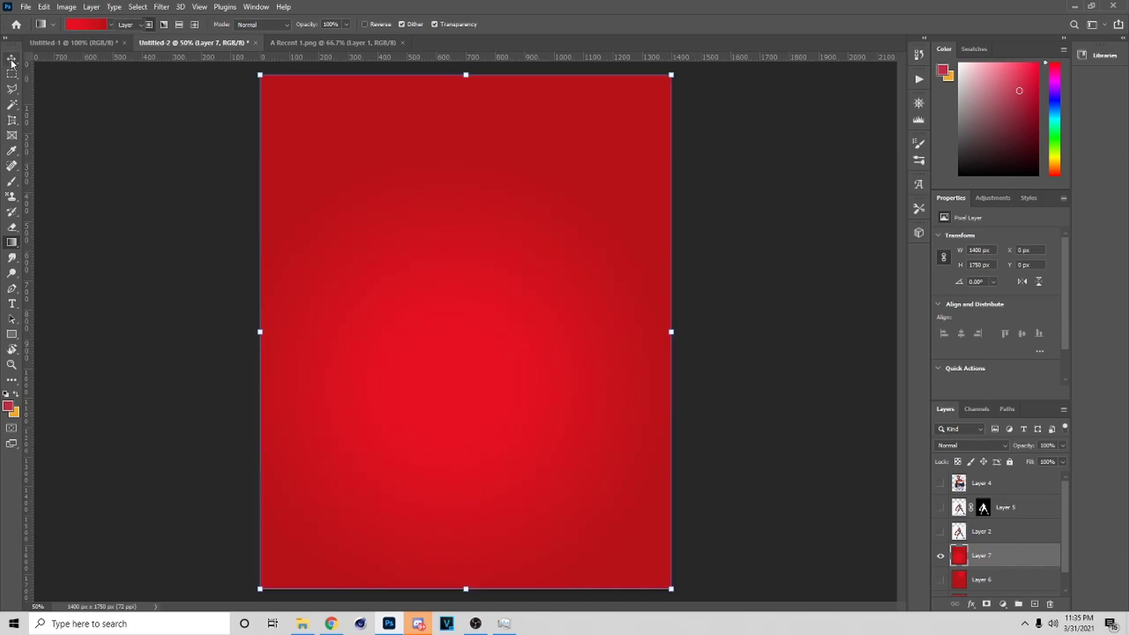
pyautogui.click(940, 484)
pyautogui.click(503, 381)
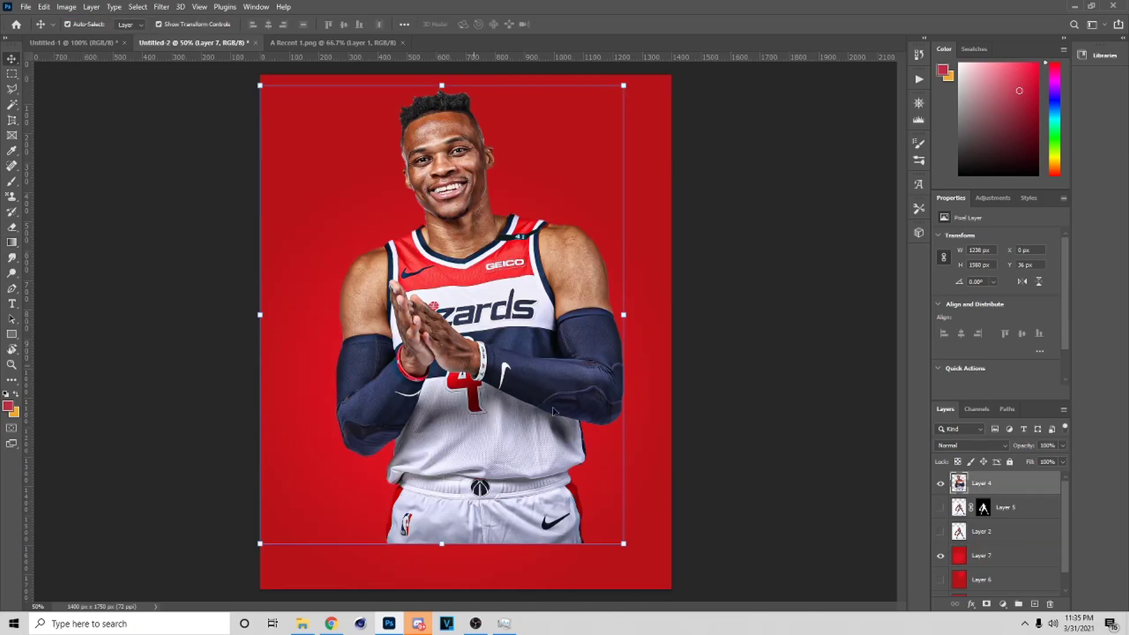
# - Show the dribbling player on Layer 5, stack it above Layer 4 and shift the large player toward the canvas's left side
pyautogui.click(941, 507)
pyautogui.moveTo(1006, 509); pyautogui.dragTo(981, 475)
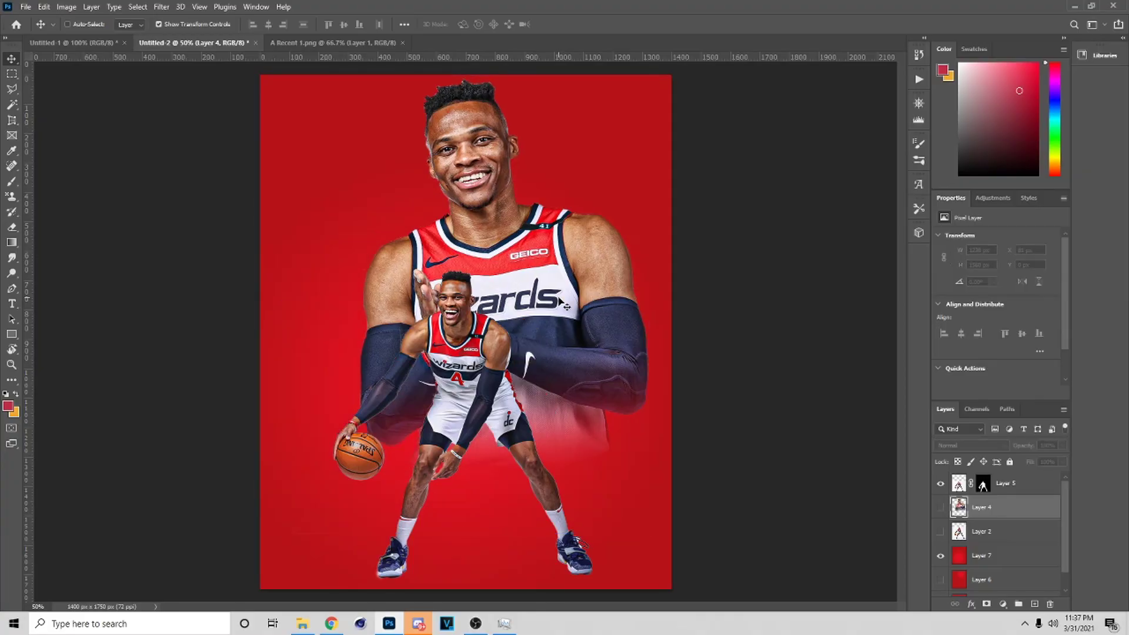
pyautogui.moveTo(529, 329); pyautogui.dragTo(489, 308)
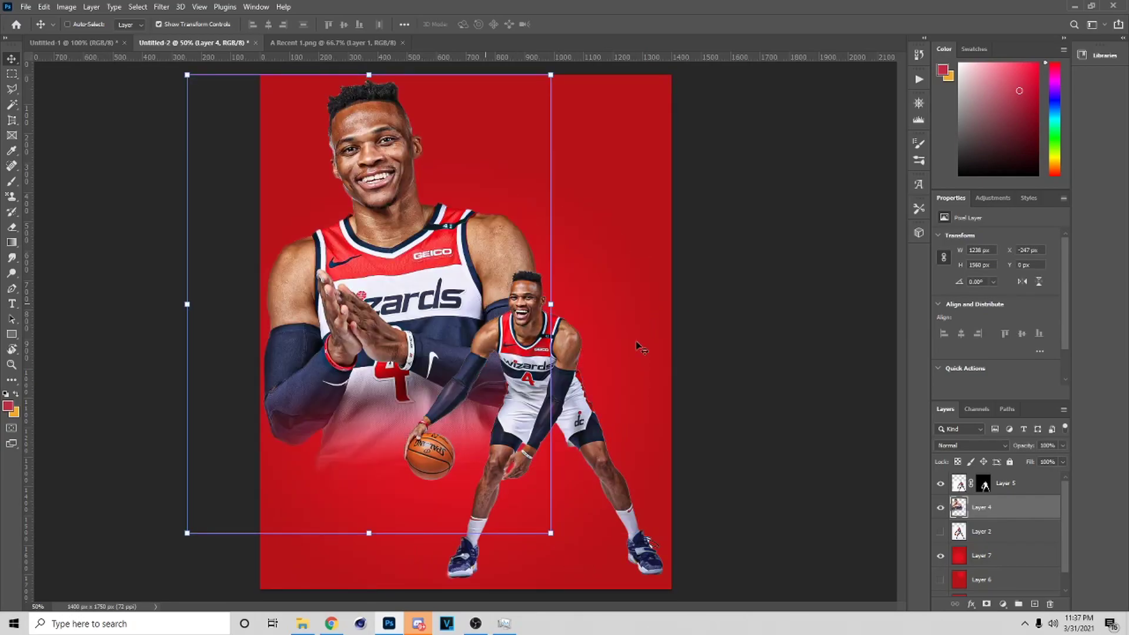
# - Try fading the large player's shoulder and arm behind the dribbling player on Layer 4 with a large soft Eraser
pyautogui.keyDown('ctrl'); pyautogui.click(746, 353); pyautogui.keyUp('ctrl')
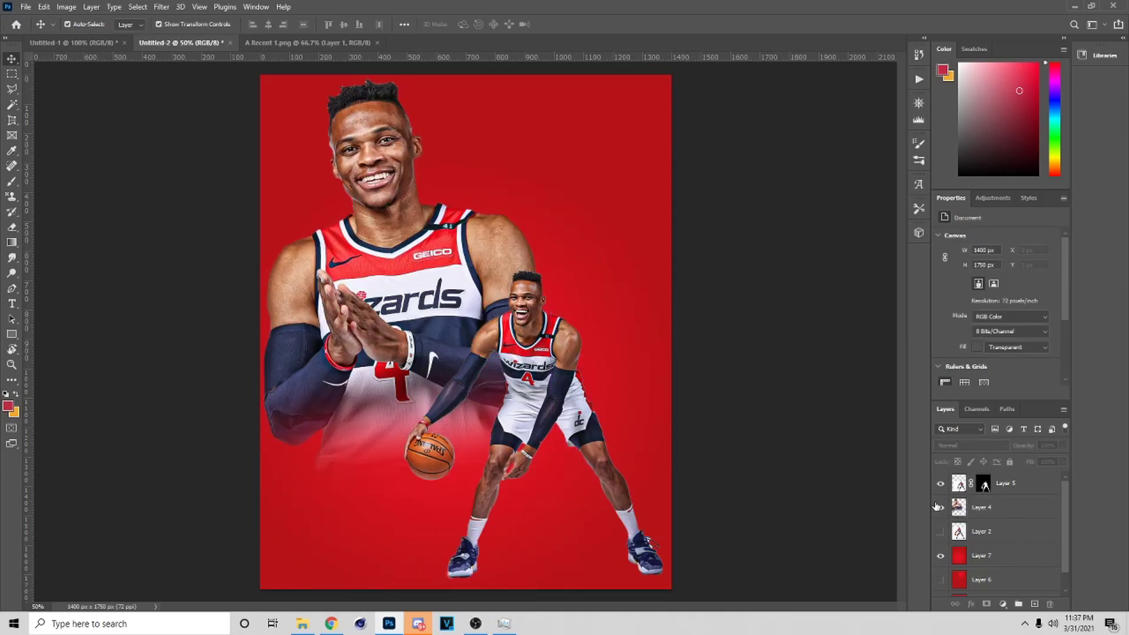
pyautogui.click(559, 416)
pyautogui.click(372, 359)
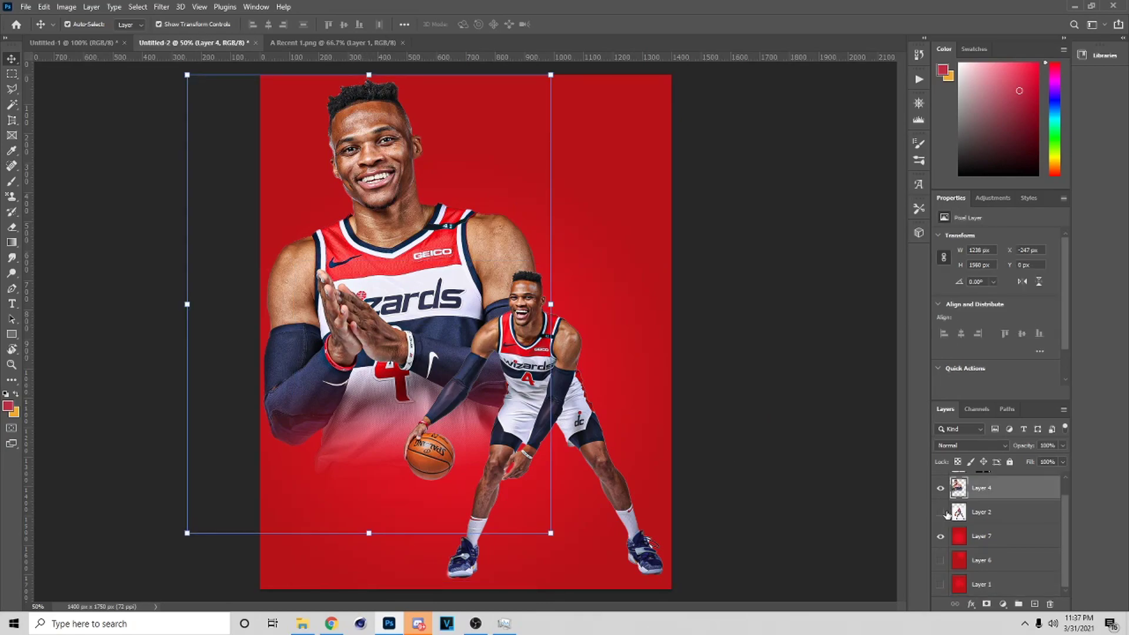
pyautogui.scroll(-1, 969, 513)
pyautogui.press('e')
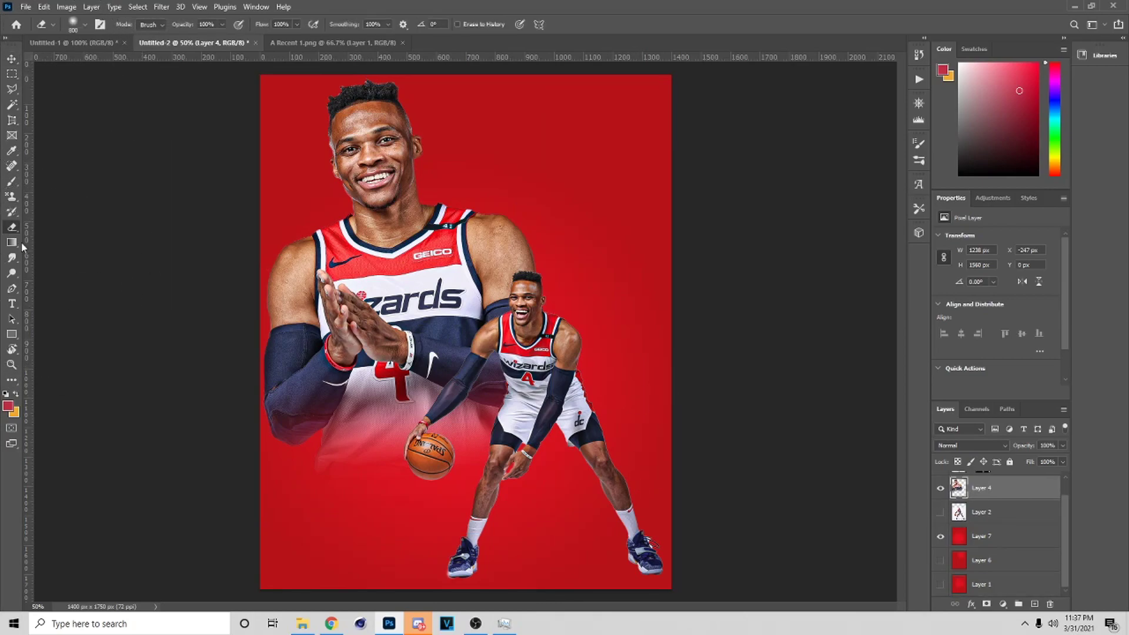
pyautogui.click(85, 25)
pyautogui.click(86, 26)
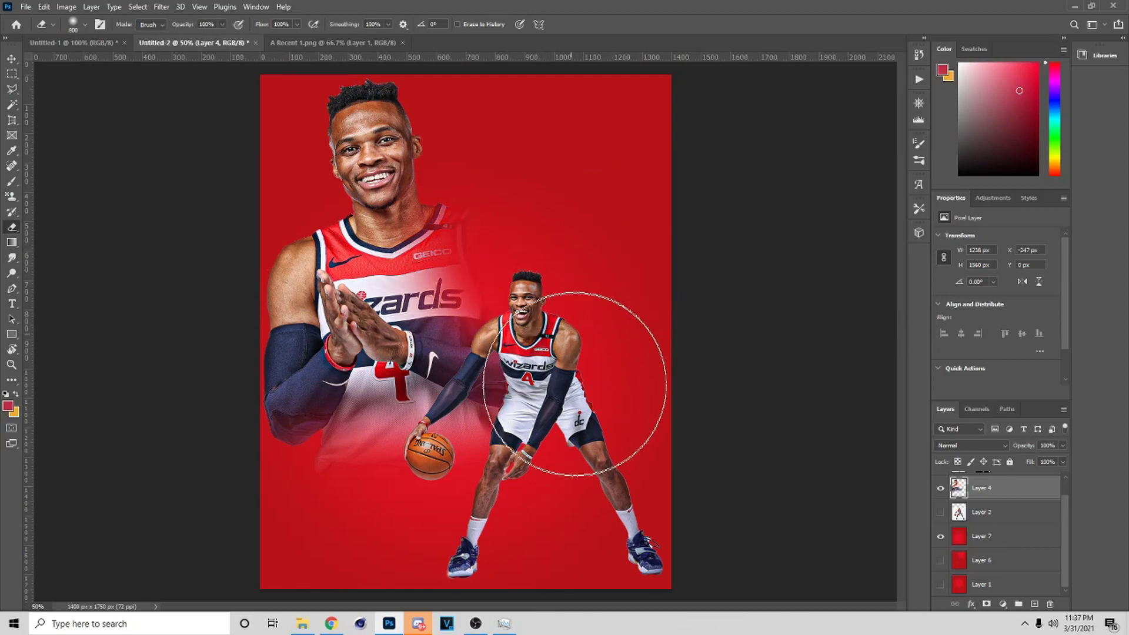
pyautogui.moveTo(529, 549)
pyautogui.mouseDown()
pyautogui.moveTo(480, 384)
pyautogui.moveTo(546, 489)
pyautogui.mouseUp()
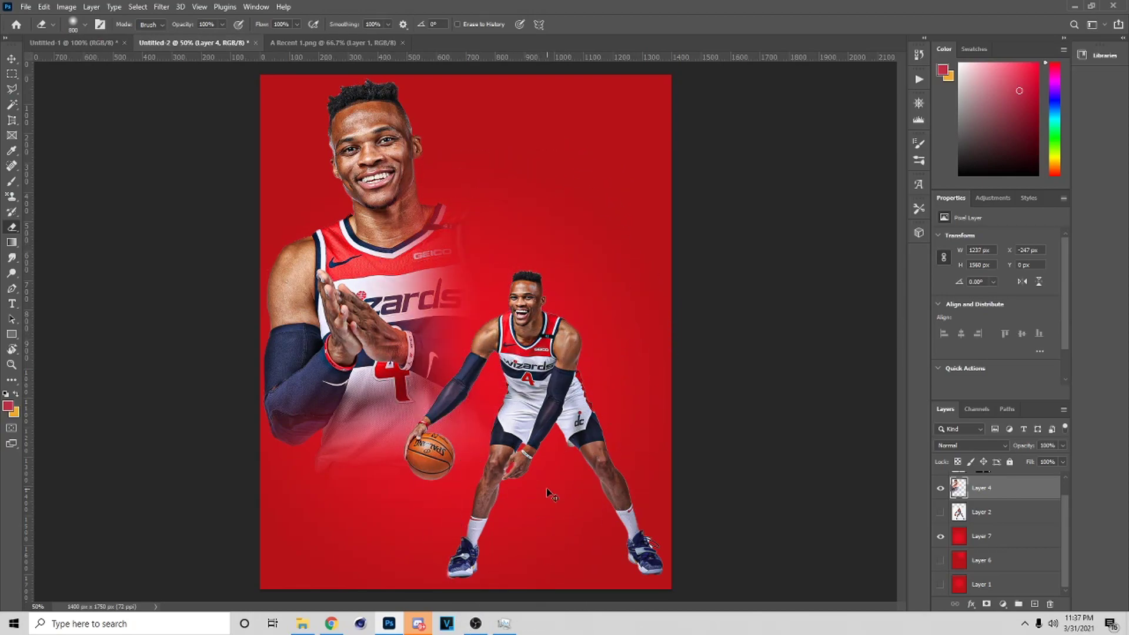
# - Undo all the recent Eraser strokes on Layer 4, going back to the last Free Transform state
pyautogui.hotkey('ctrl', 'z')
pyautogui.hotkey('ctrl', 'z')
pyautogui.hotkey('ctrl', 'z')
pyautogui.hotkey('ctrl', 'z')
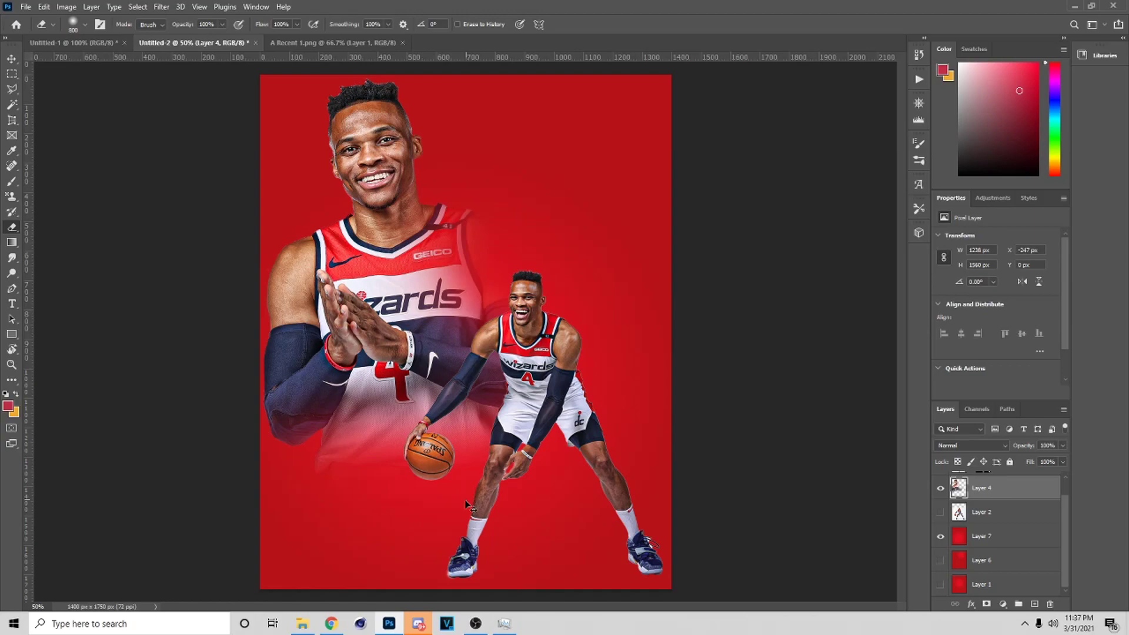
pyautogui.click(917, 55)
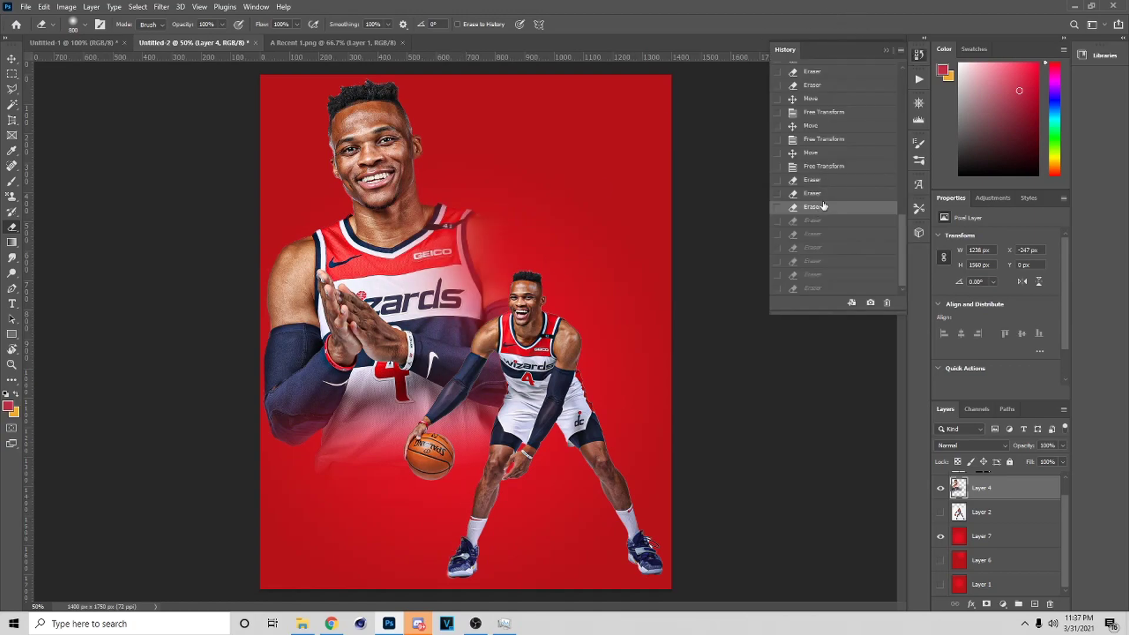
pyautogui.click(822, 166)
pyautogui.press('v')
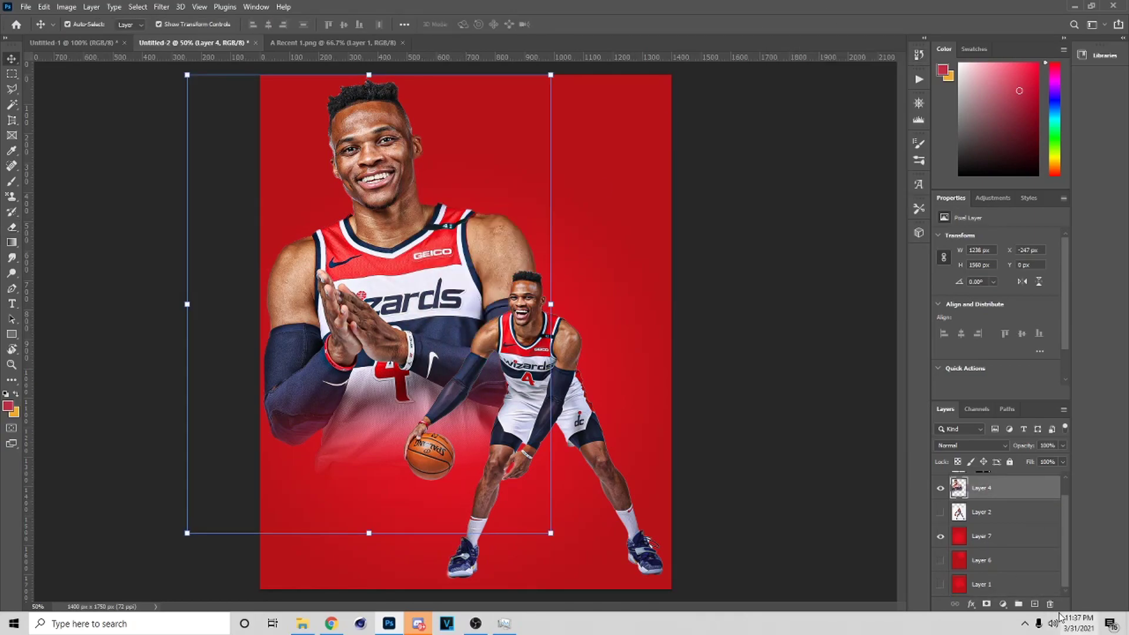
# - Put the dribbling player's Layer 5 in a group named R and select the layer inside it
pyautogui.scroll(1, 1003, 535)
pyautogui.click(999, 497)
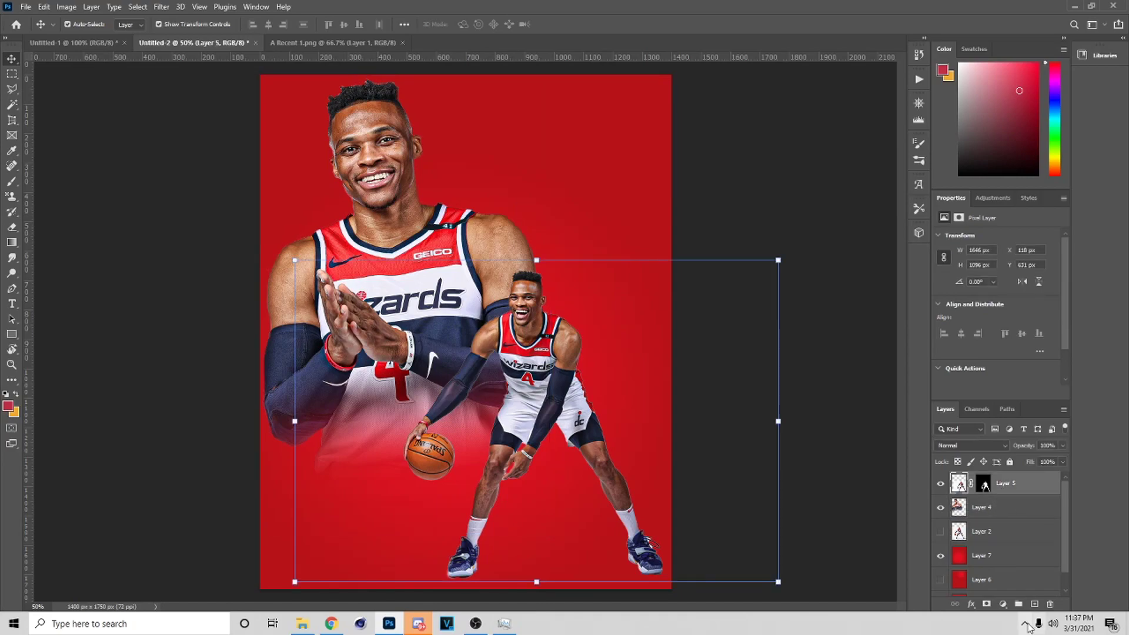
pyautogui.click(980, 479)
pyautogui.doubleClick(991, 479)
pyautogui.write('R')
pyautogui.press('Return')
pyautogui.click(1006, 498)
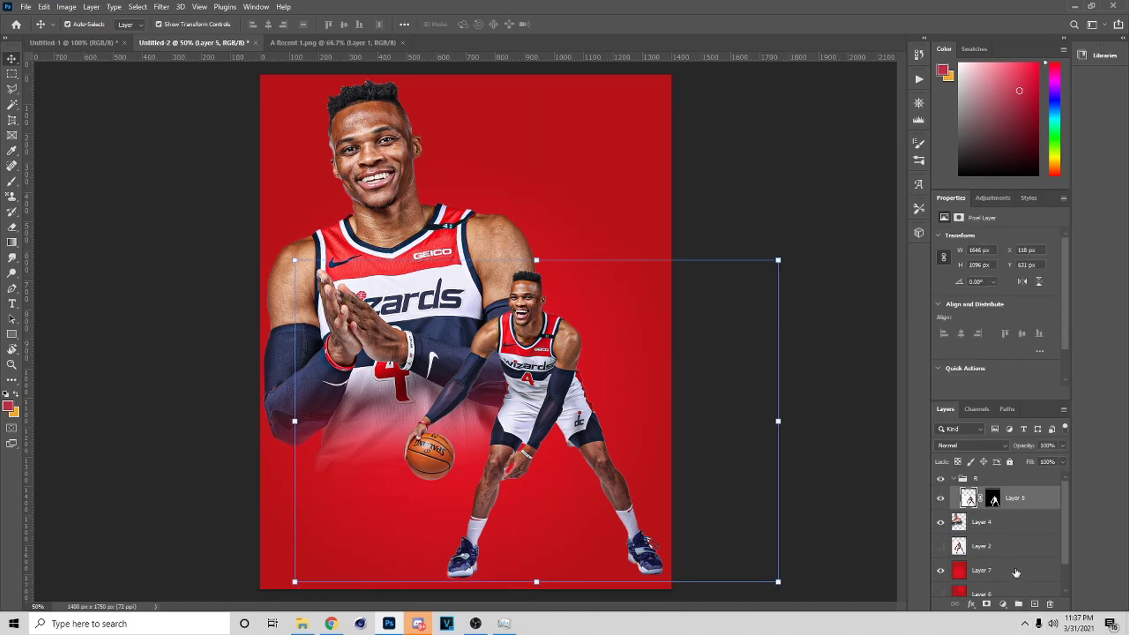
# - Add a new layer named B inside group R and place it beneath Layer 5
pyautogui.click(1035, 604)
pyautogui.doubleClick(997, 502)
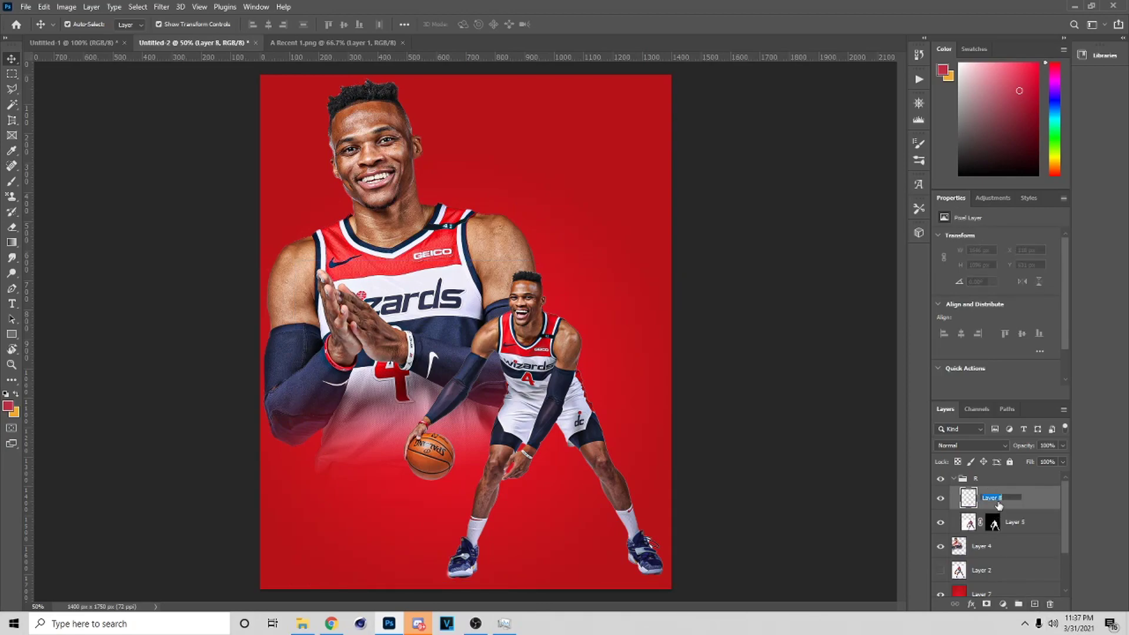
pyautogui.press('BackSpace')
pyautogui.write('B')
pyautogui.moveTo(1034, 504); pyautogui.dragTo(992, 526)
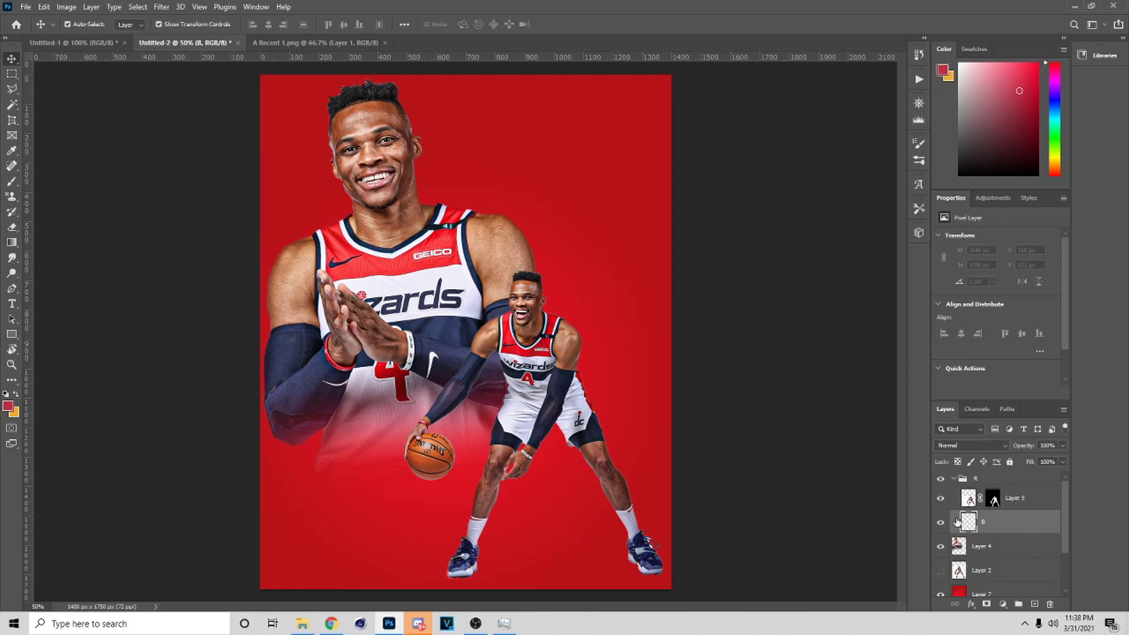
# - Set the foreground colour to black (000000) and paint one soft 432 px brush dab on layer B in the empty red area
pyautogui.click(9, 405)
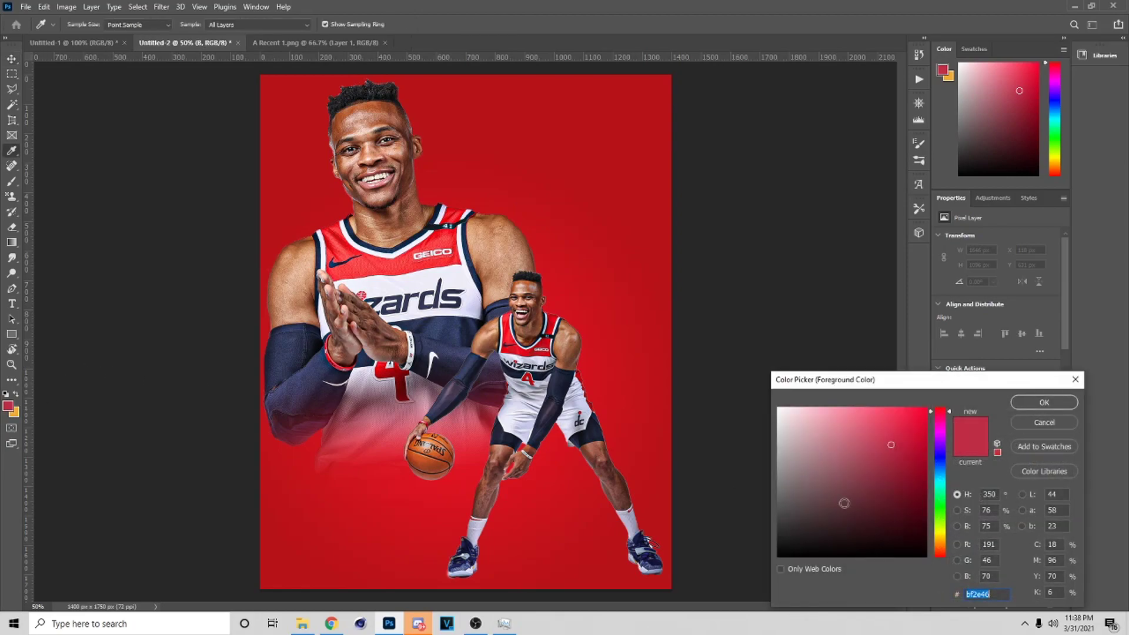
pyautogui.write('000000')
pyautogui.click(1044, 402)
pyautogui.press('b')
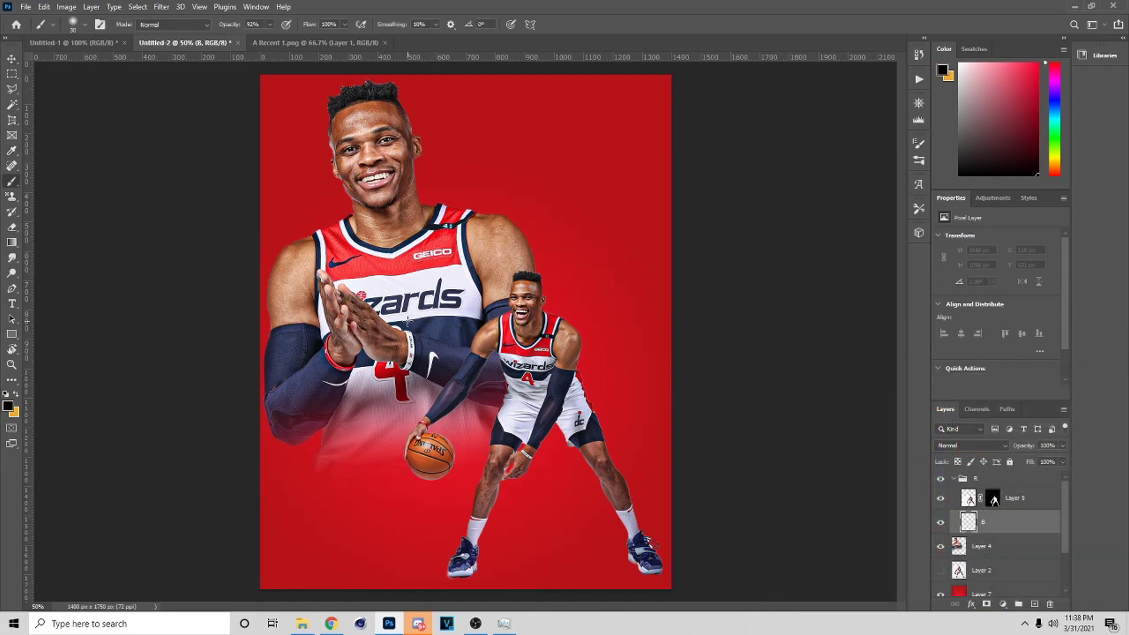
pyautogui.click(86, 25)
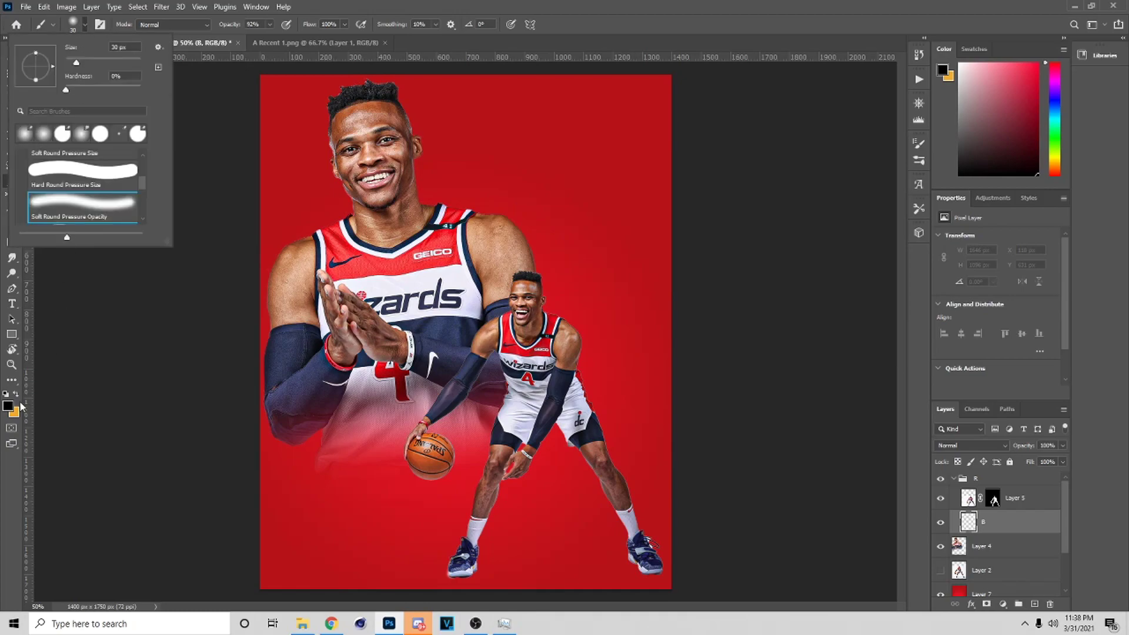
pyautogui.moveTo(95, 62); pyautogui.dragTo(130, 62)
pyautogui.press('Return')
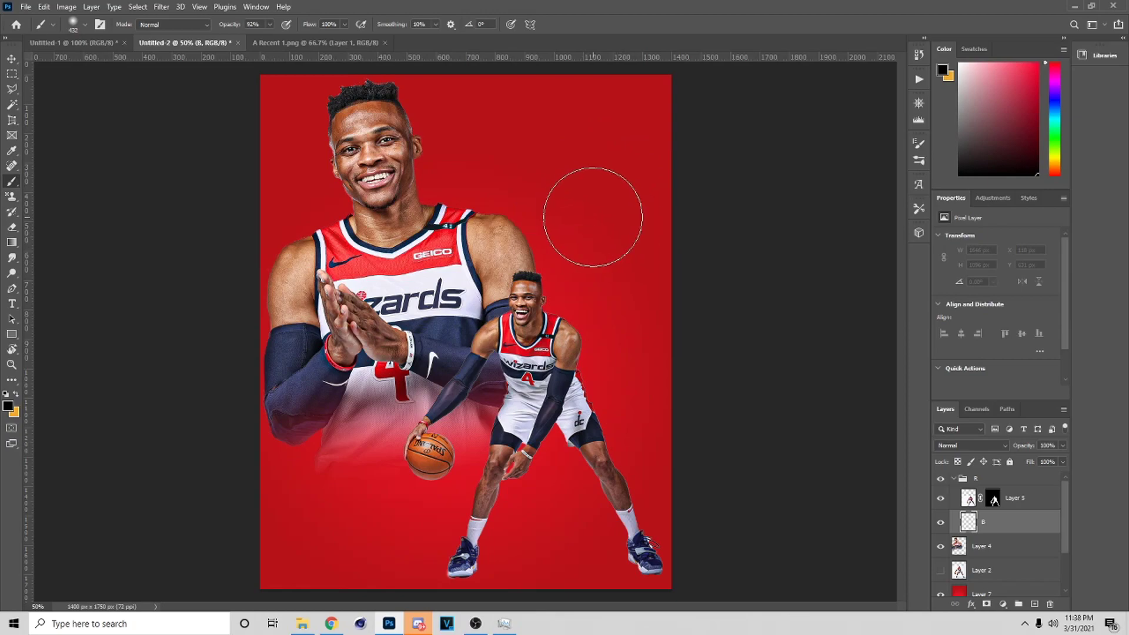
pyautogui.click(593, 214)
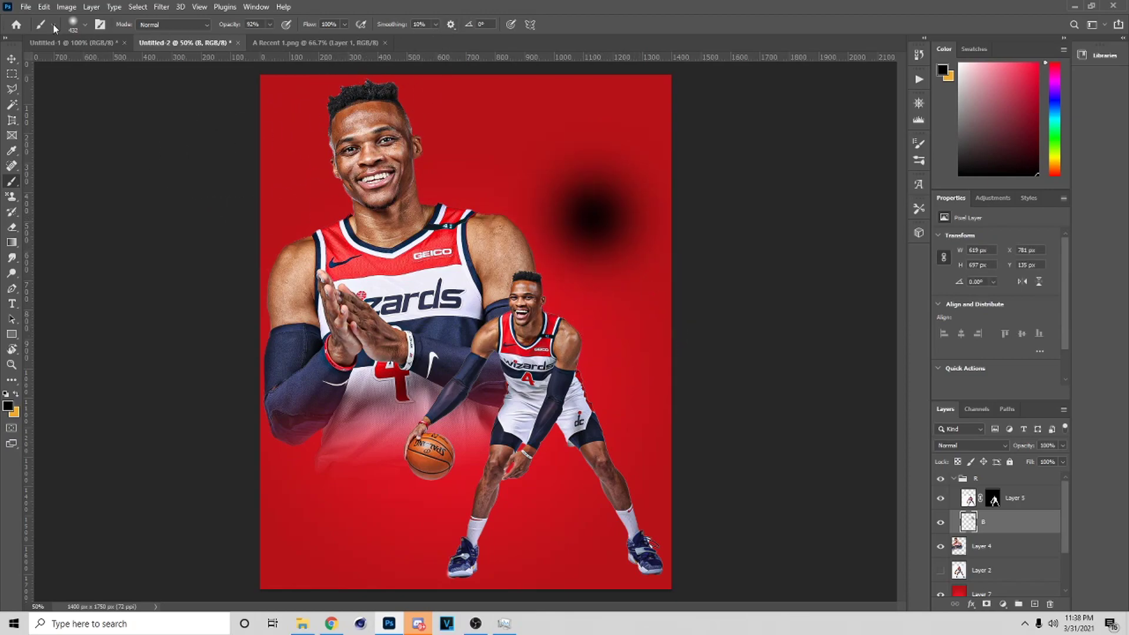
# - Flatten the black dab to 21.09% height and position it as a shadow under the dribbling player's foot nearest the ball
pyautogui.click(11, 58)
pyautogui.moveTo(580, 115)
pyautogui.mouseDown()
pyautogui.moveTo(605, 274)
pyautogui.moveTo(434, 566)
pyautogui.moveTo(437, 526)
pyautogui.moveTo(448, 560)
pyautogui.moveTo(464, 559)
pyautogui.mouseUp()
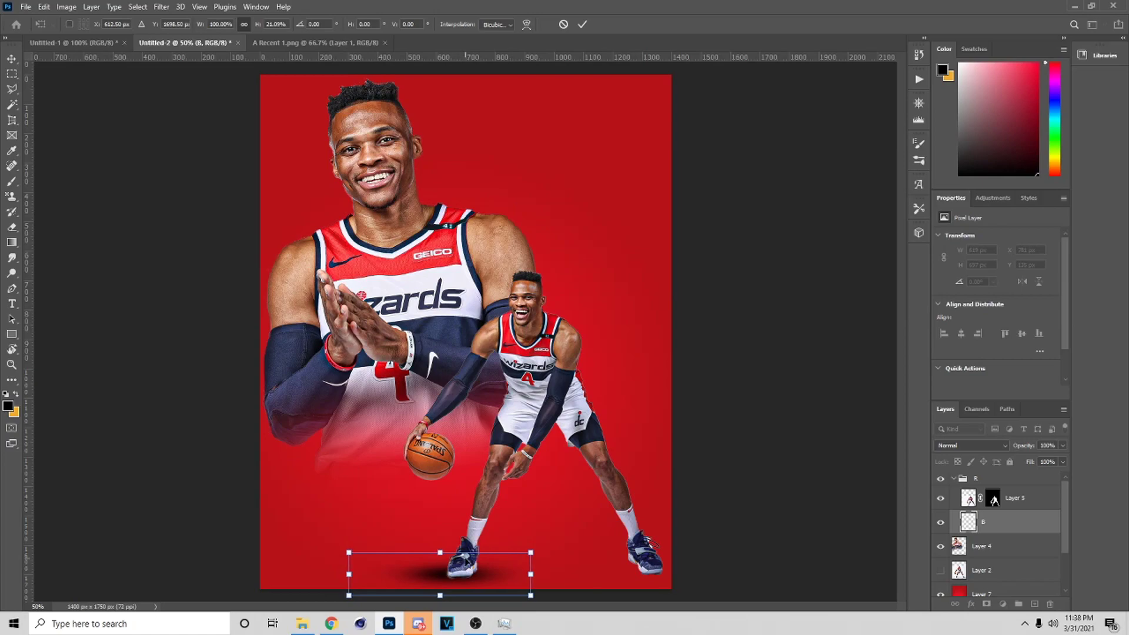
pyautogui.hotkey('ctrl', '-')
pyautogui.hotkey('ctrl', '+')
pyautogui.hotkey('ctrl', '+')
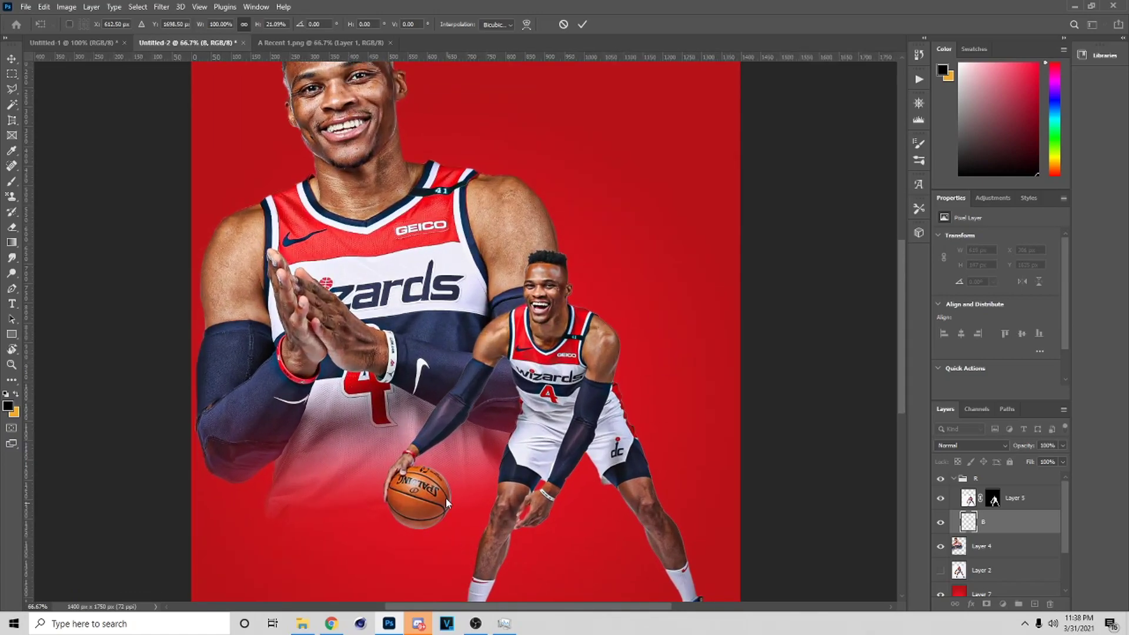
pyautogui.scroll(-5, 529, 547)
pyautogui.hotkey('ctrl', '+')
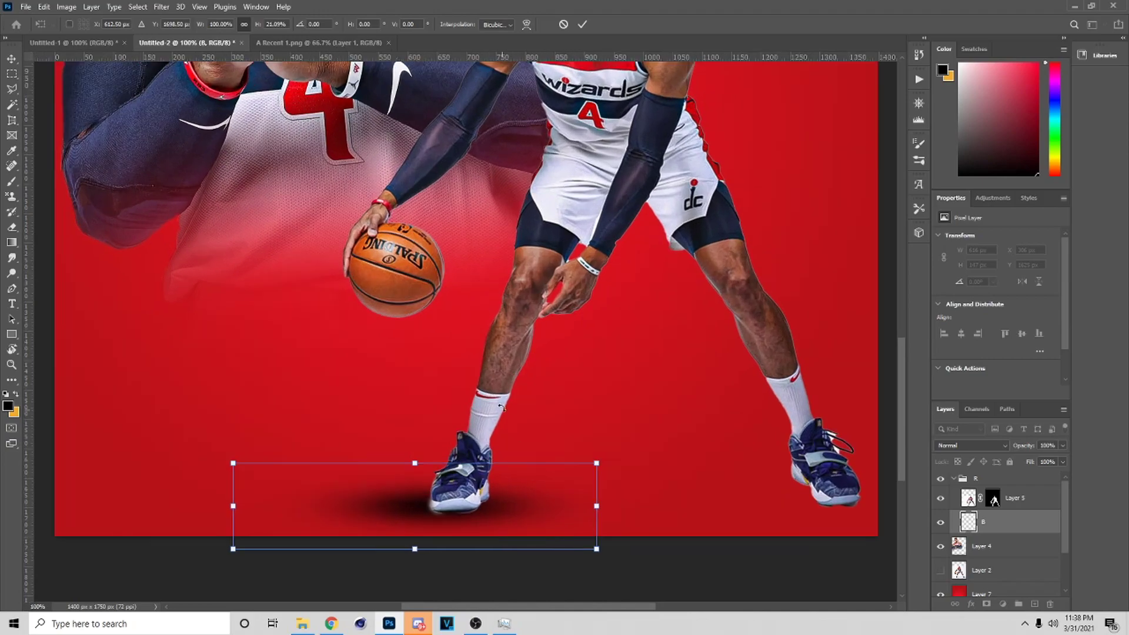
pyautogui.scroll(-2, 530, 470)
pyautogui.moveTo(493, 429); pyautogui.dragTo(510, 432)
pyautogui.click(582, 25)
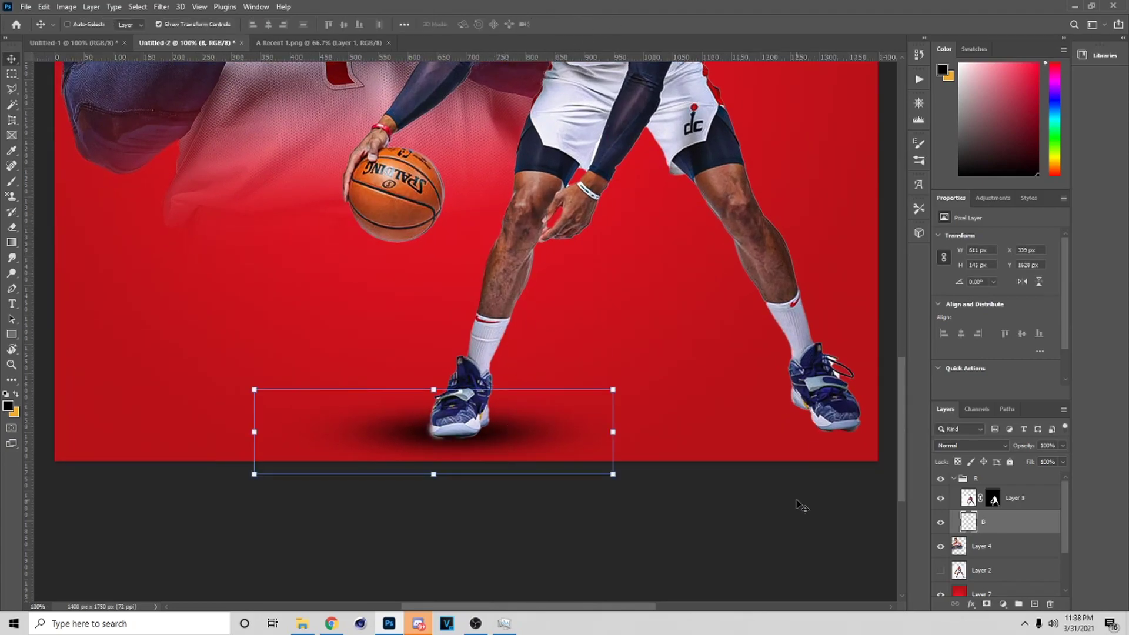
# - Duplicate the foot shadow, place the copy under the player's other foot and stretch its height to about 173%
pyautogui.hotkey('ctrl', 'j')
pyautogui.hotkey('ctrl', 't')
pyautogui.moveTo(476, 432); pyautogui.dragTo(818, 418)
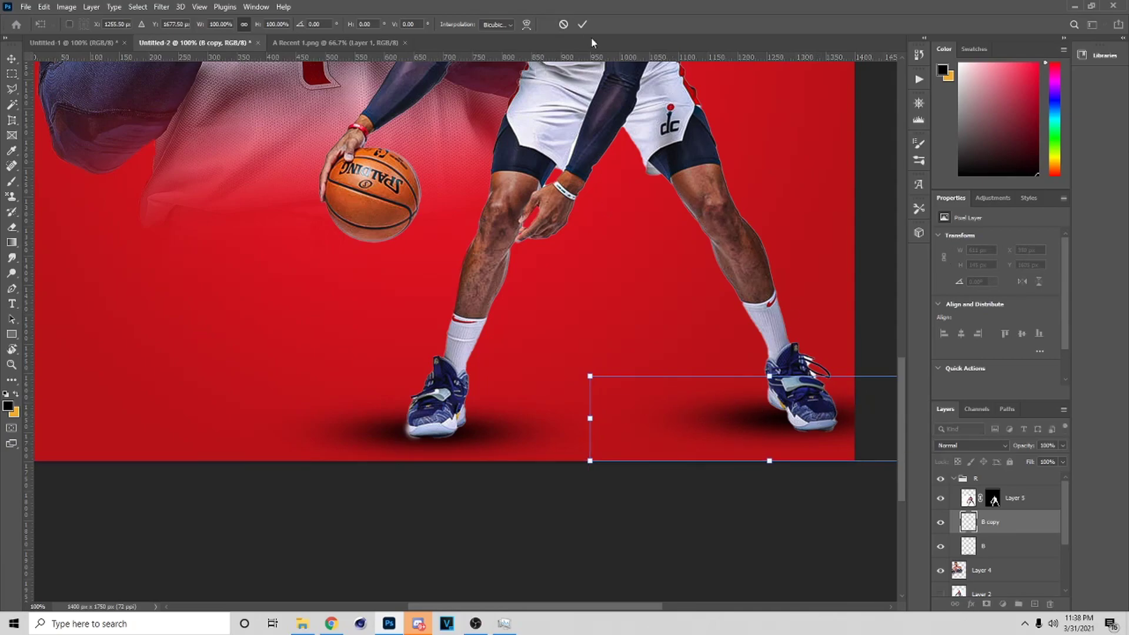
pyautogui.click(582, 24)
pyautogui.moveTo(783, 423); pyautogui.dragTo(764, 506)
pyautogui.moveTo(799, 455); pyautogui.dragTo(798, 436)
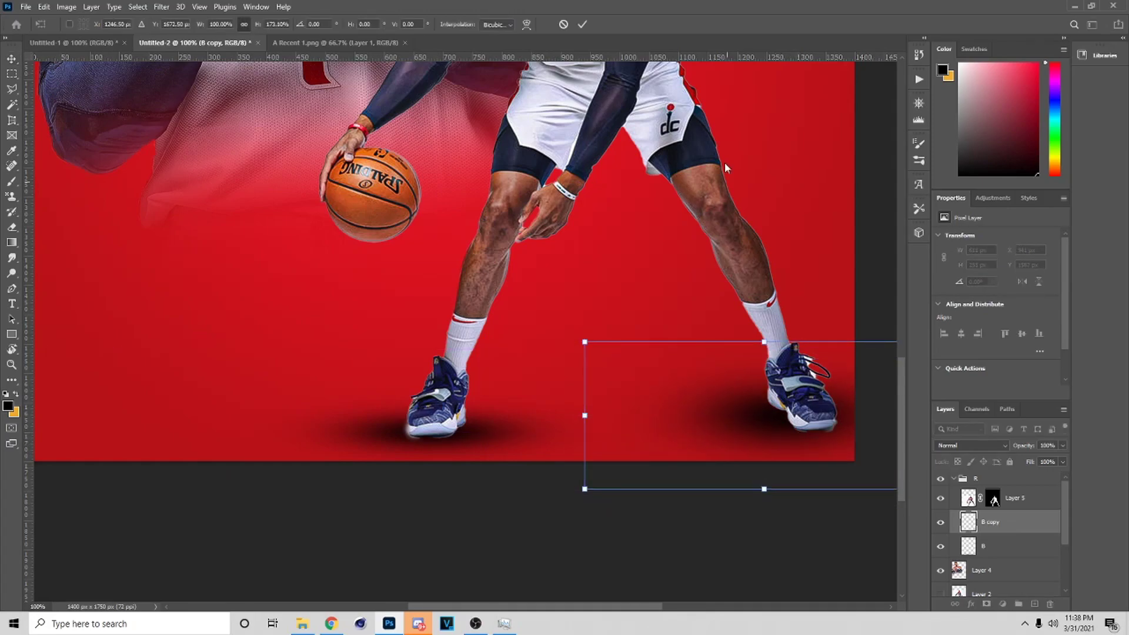
pyautogui.click(582, 24)
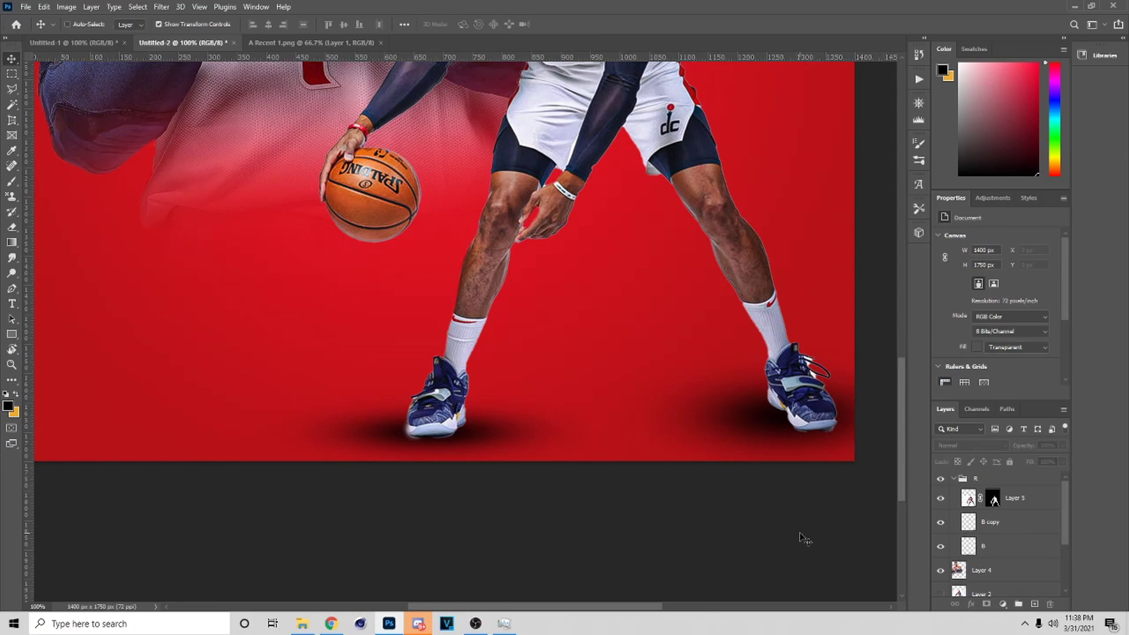
# - Flatten the copied shadow to about 199 px high beneath the foot farther from the ball
pyautogui.hotkey('ctrl', '-')
pyautogui.hotkey('ctrl', '-')
pyautogui.keyDown('ctrl'); pyautogui.click(686, 574); pyautogui.keyUp('ctrl')
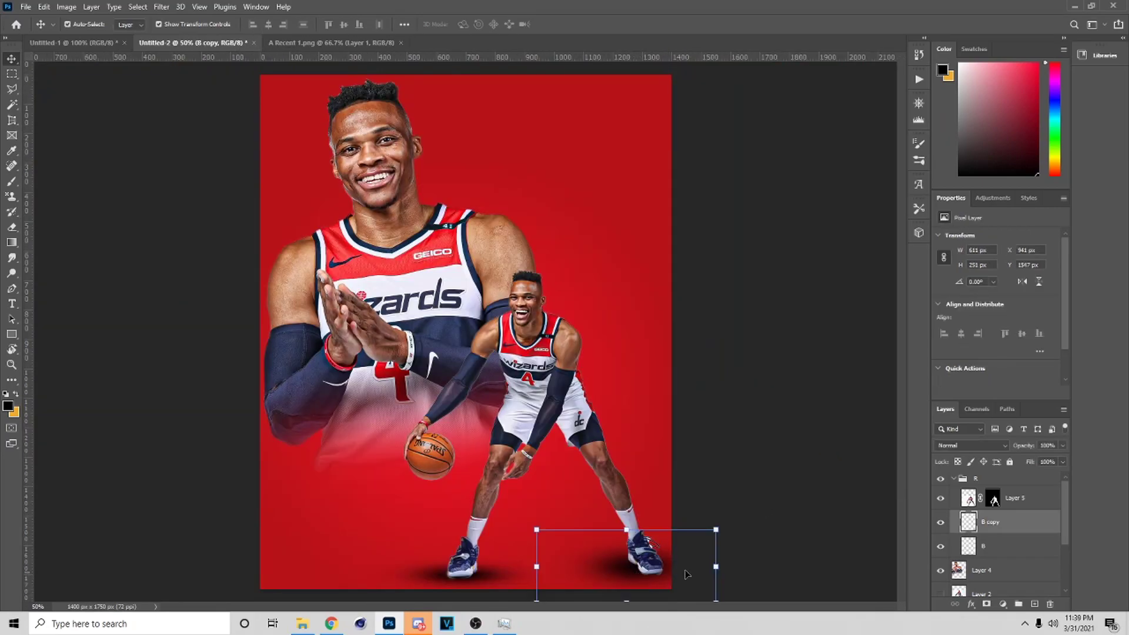
pyautogui.moveTo(628, 532); pyautogui.dragTo(638, 585)
pyautogui.click(582, 24)
pyautogui.click(786, 540)
# - Lower the layer opacity of both foot shadows, B and B copy, slightly
pyautogui.click(491, 572)
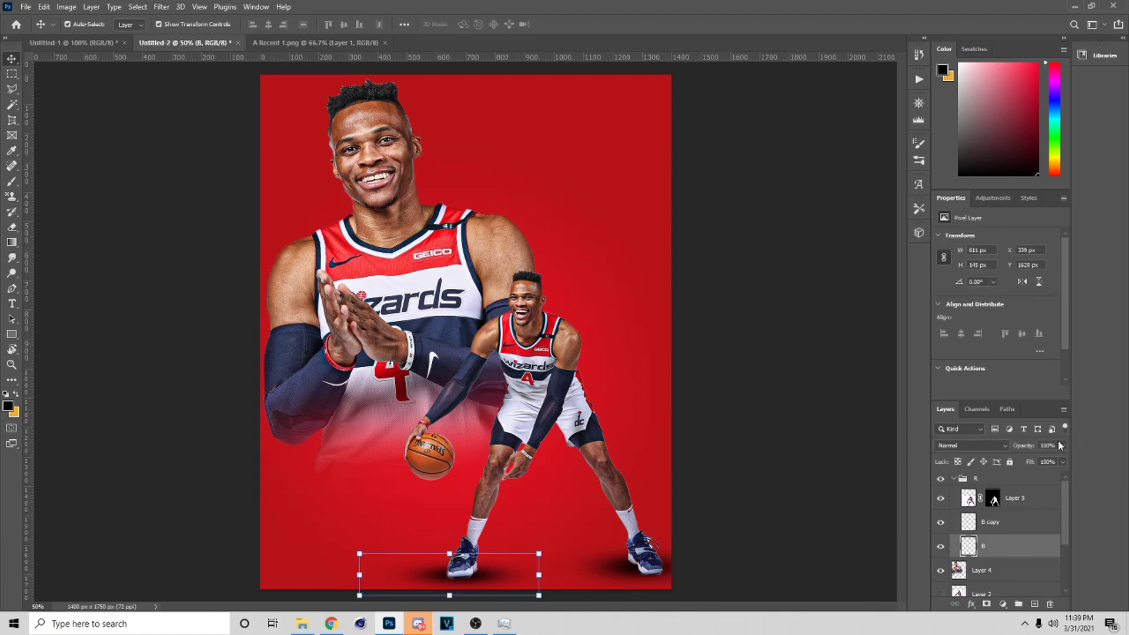
pyautogui.moveTo(1056, 465); pyautogui.dragTo(1050, 463)
pyautogui.click(639, 571)
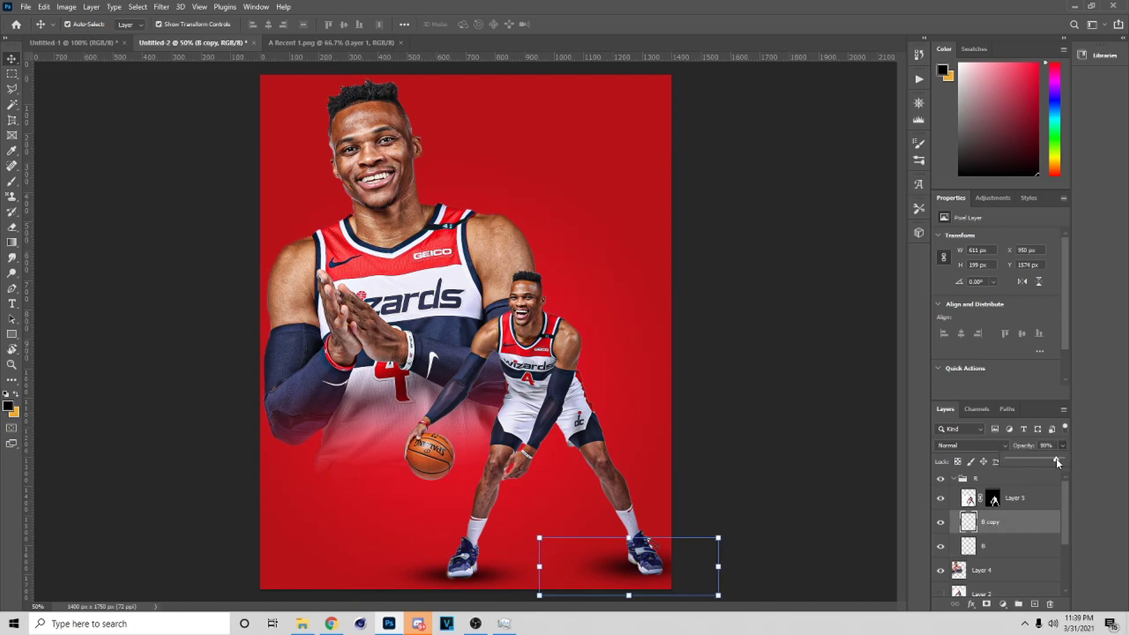
pyautogui.click(799, 479)
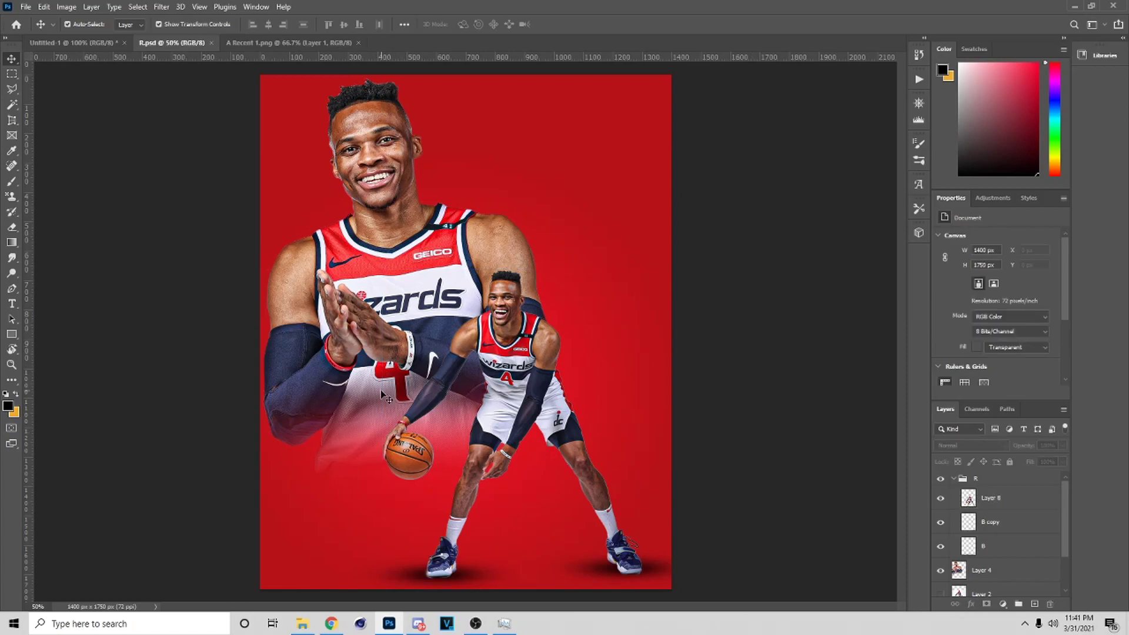
# - Try flattening the B copy shadow to 86.14% height under the foot farther from the ball
pyautogui.click(358, 380)
pyautogui.click(612, 575)
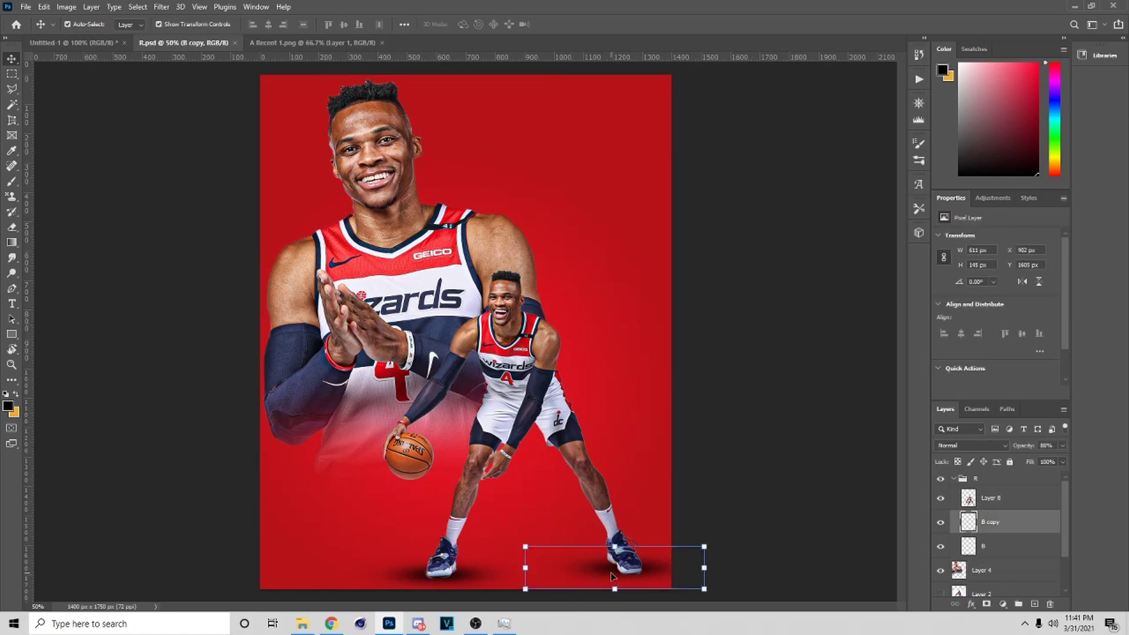
pyautogui.moveTo(614, 546); pyautogui.dragTo(632, 559)
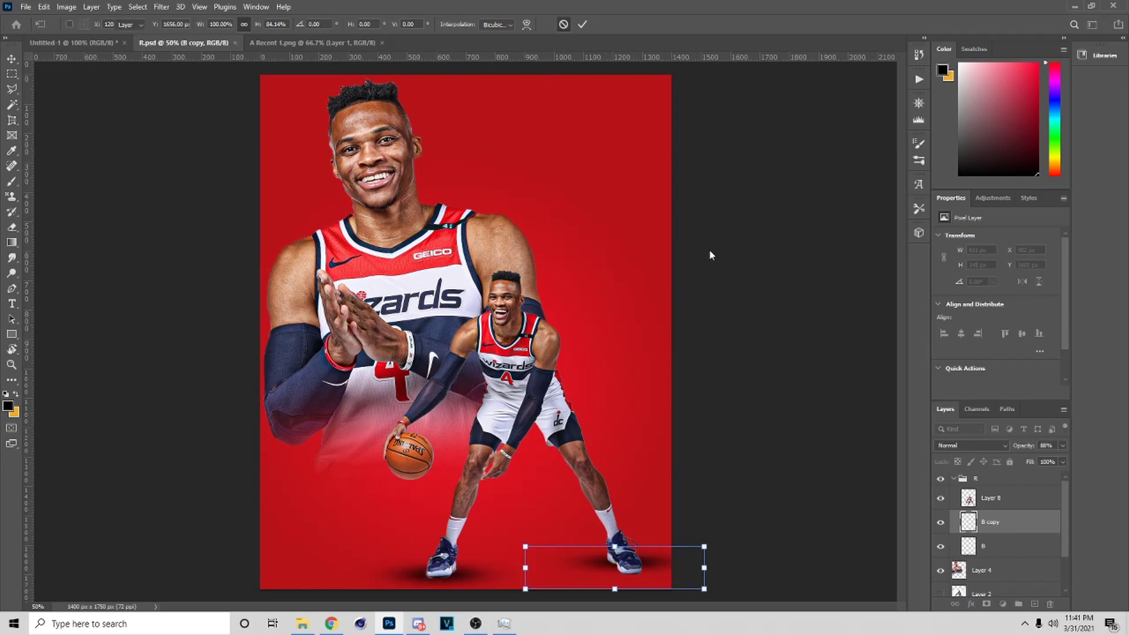
pyautogui.click(700, 266)
# - Open the lonzoo-Recovered.psd document
pyautogui.click(71, 25)
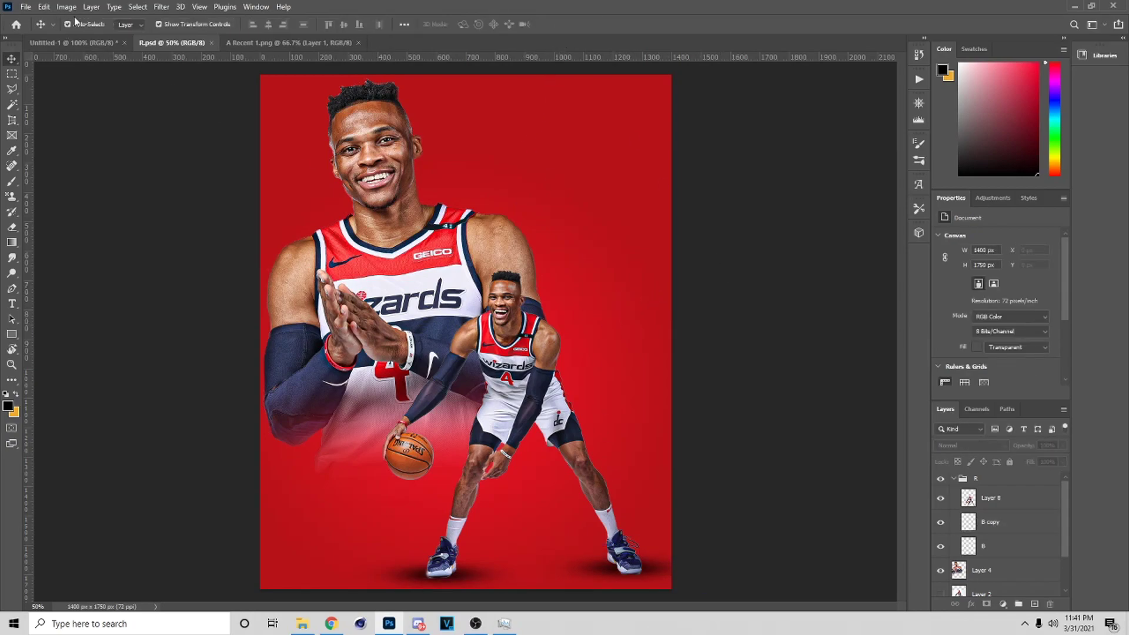
pyautogui.click(25, 7)
pyautogui.click(41, 33)
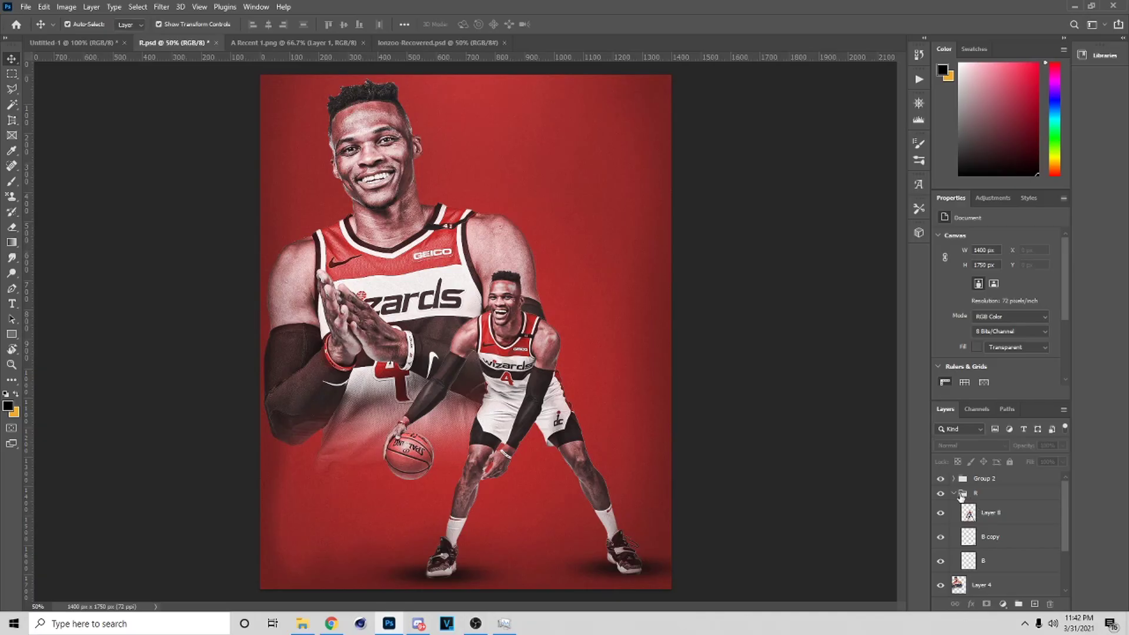
# - Expand Group 2 and hide the red-labelled blue-and-red gradient layer inside it
pyautogui.click(954, 479)
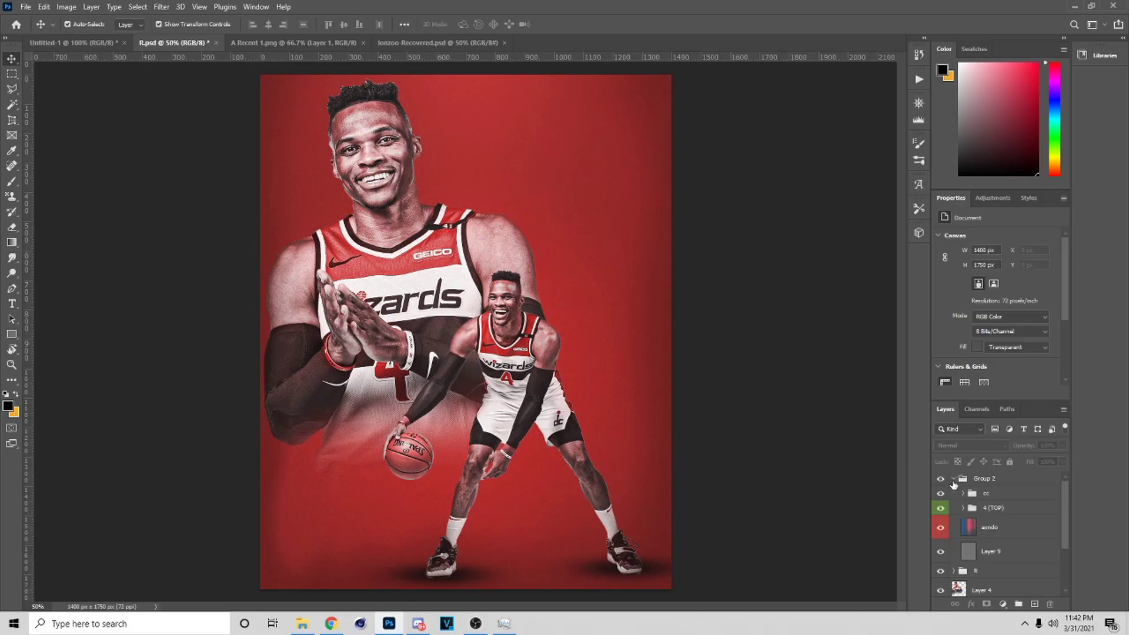
pyautogui.scroll(-3, 982, 498)
pyautogui.scroll(2, 982, 498)
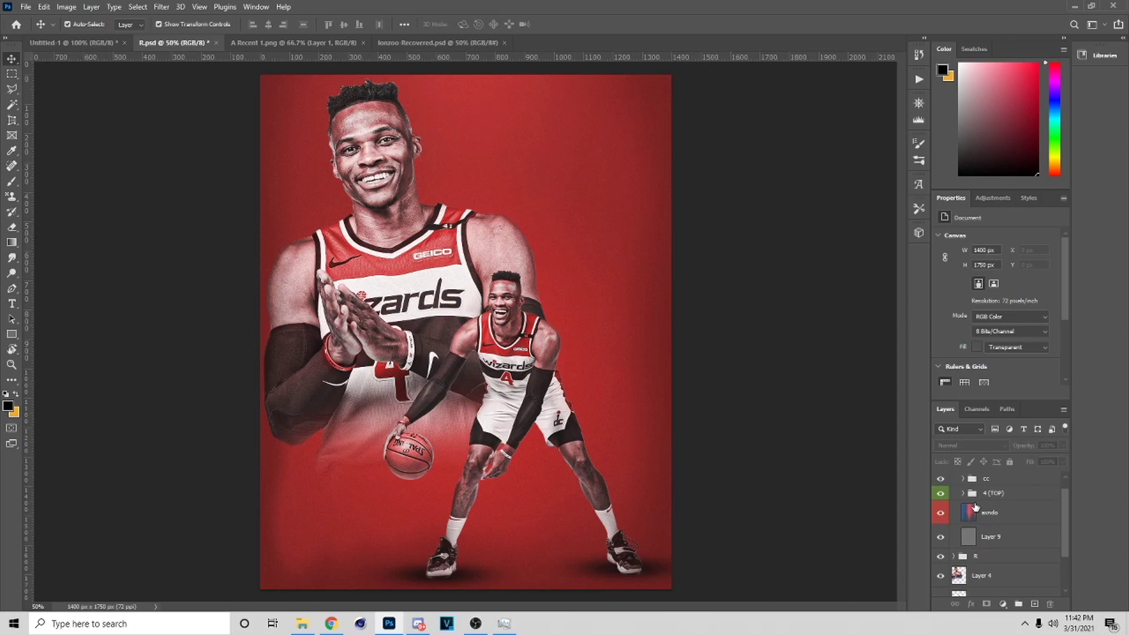
pyautogui.click(939, 516)
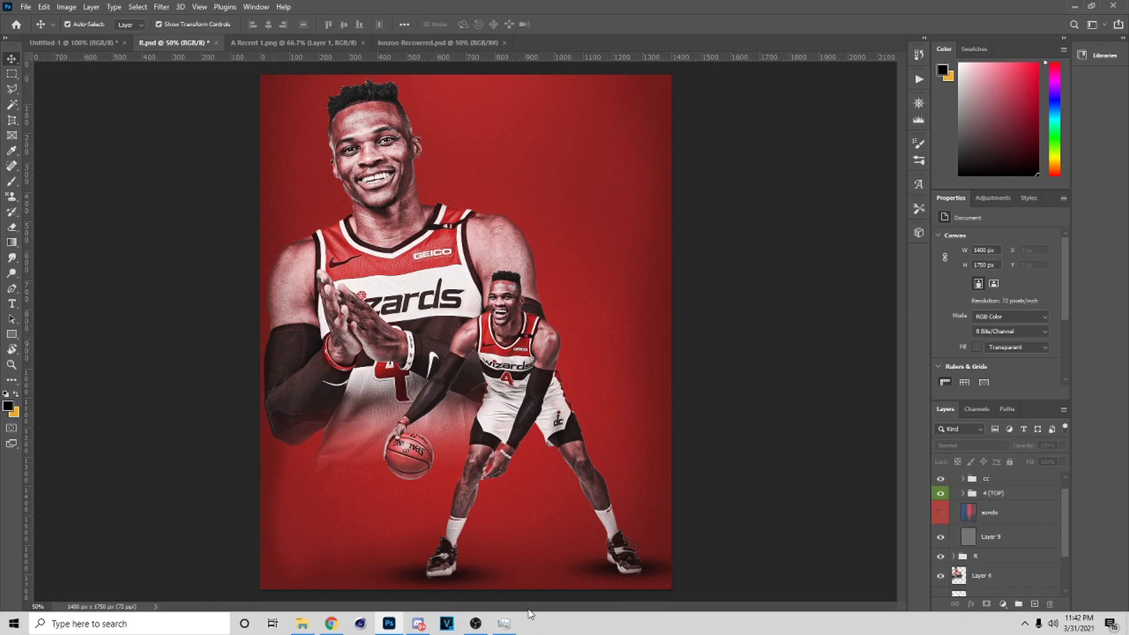
# - Compare the design with the red-labelled gradient layer shown and hidden, and hide the grey Layer 9 in Group 2
pyautogui.click(958, 518)
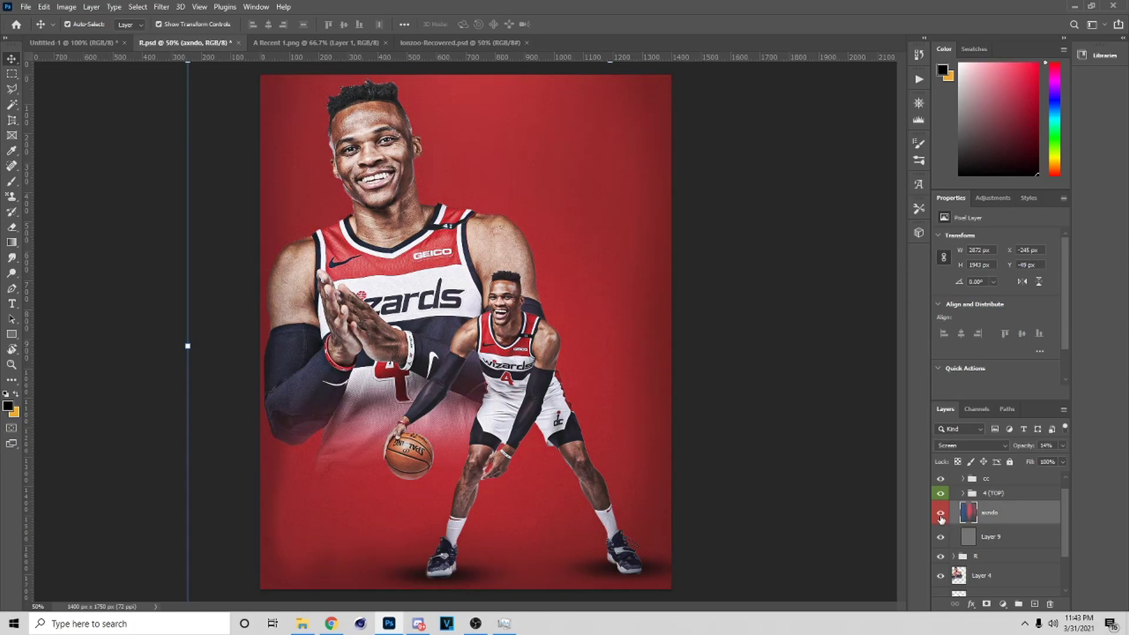
pyautogui.click(988, 538)
pyautogui.click(1063, 445)
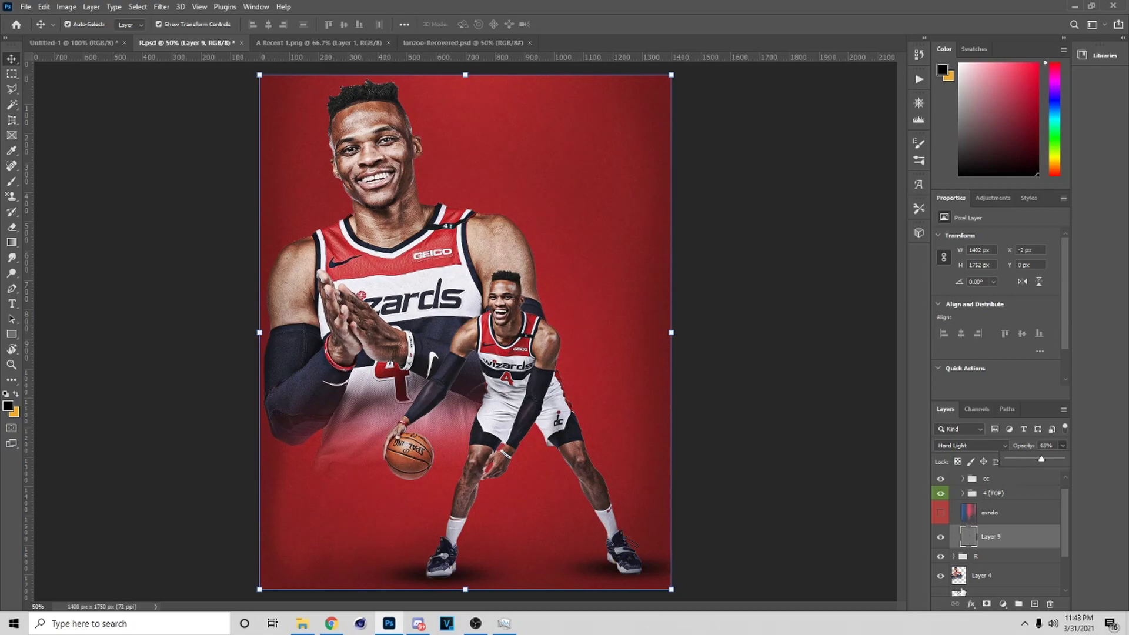
pyautogui.click(940, 536)
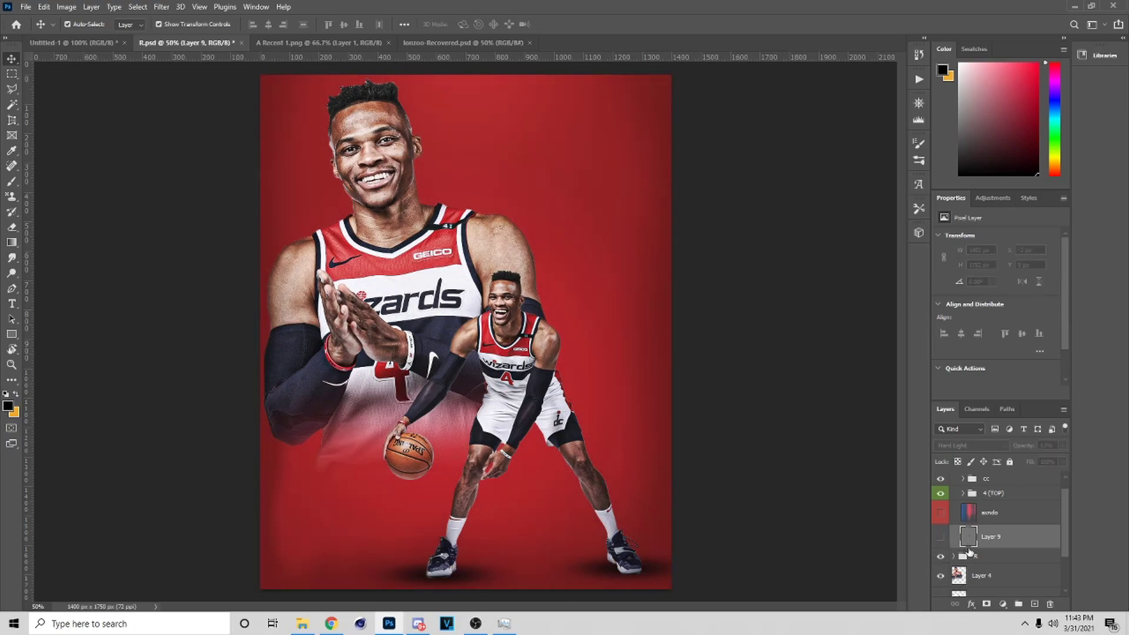
pyautogui.scroll(1, 1006, 491)
# - Add a new layer at the top of Group 2 and fill it with grey #7a7a7a using the Paint Bucket
pyautogui.click(999, 478)
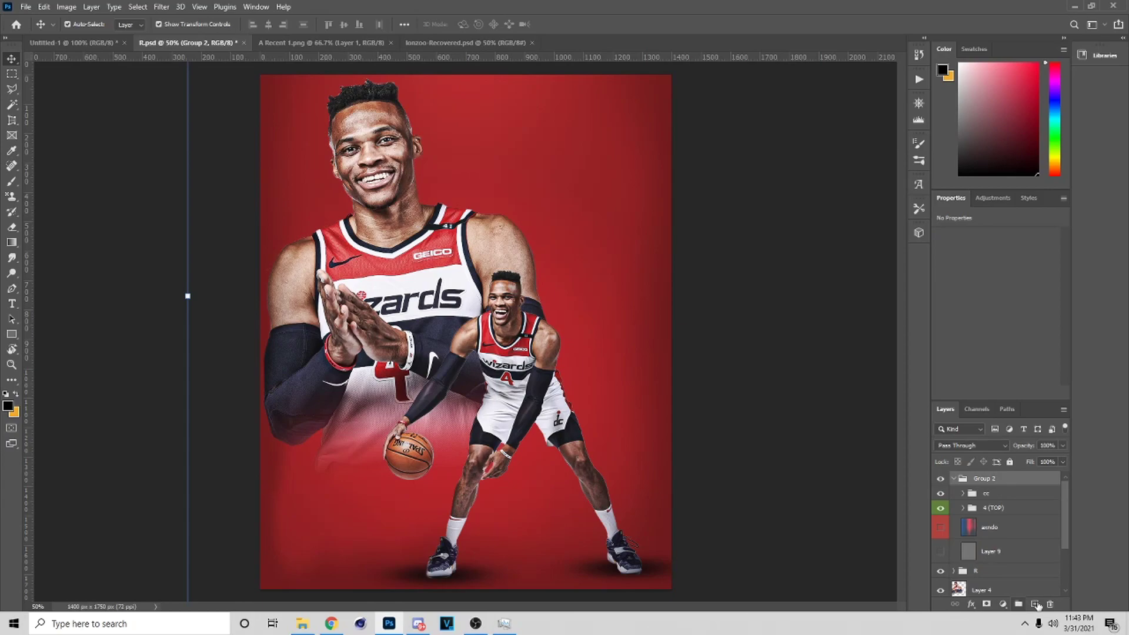
pyautogui.click(1034, 604)
pyautogui.press('g')
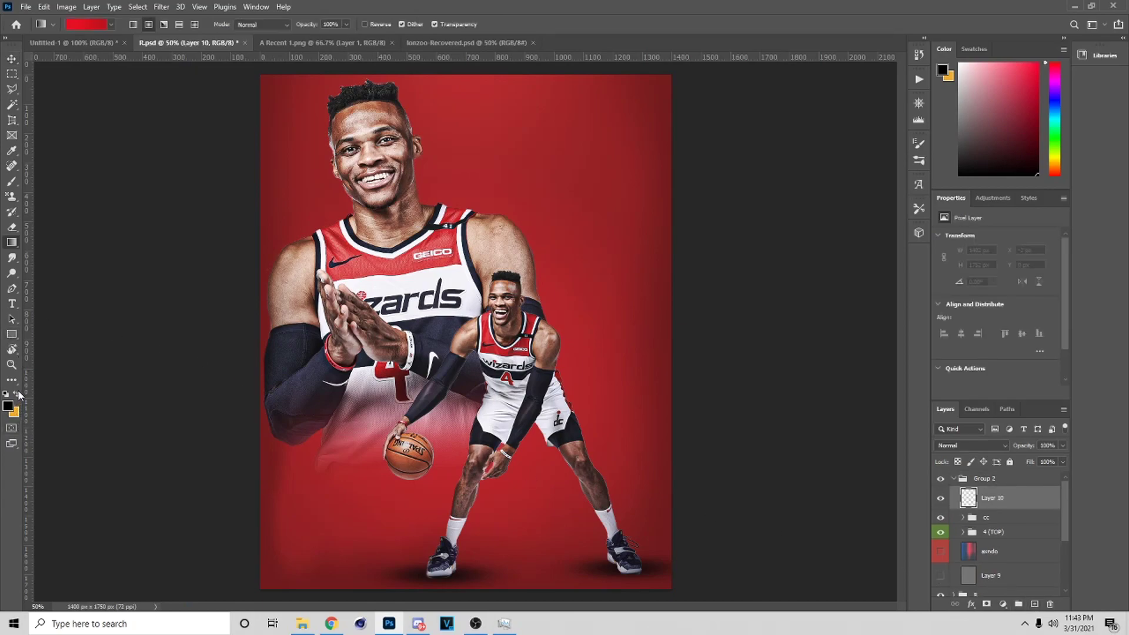
pyautogui.click(8, 405)
pyautogui.moveTo(884, 506); pyautogui.dragTo(735, 486)
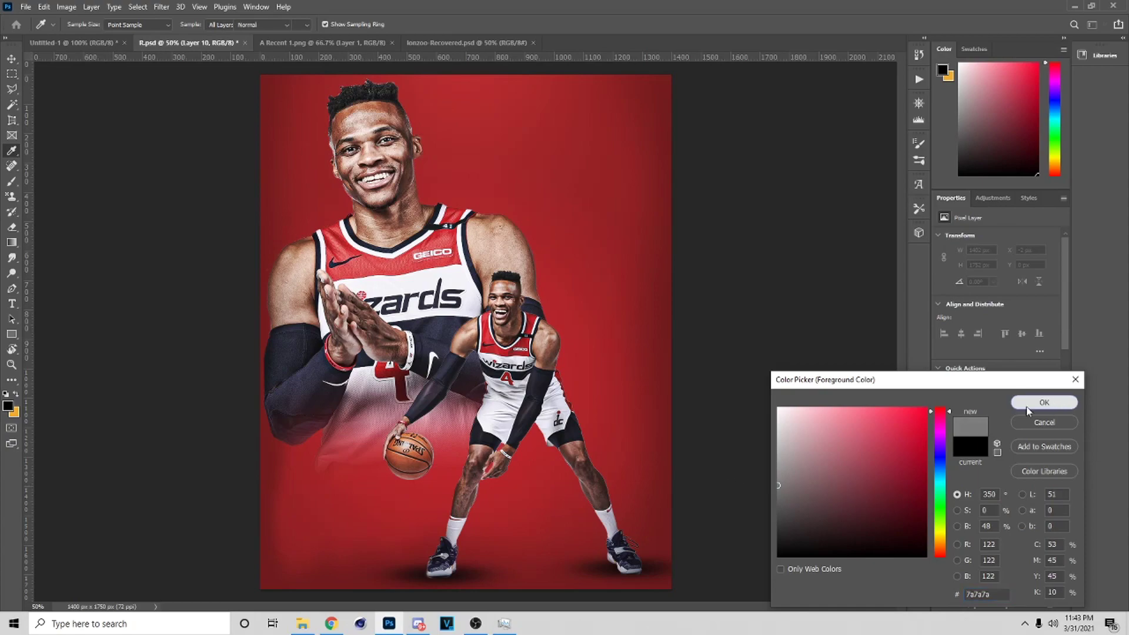
pyautogui.click(1044, 403)
pyautogui.press('g')
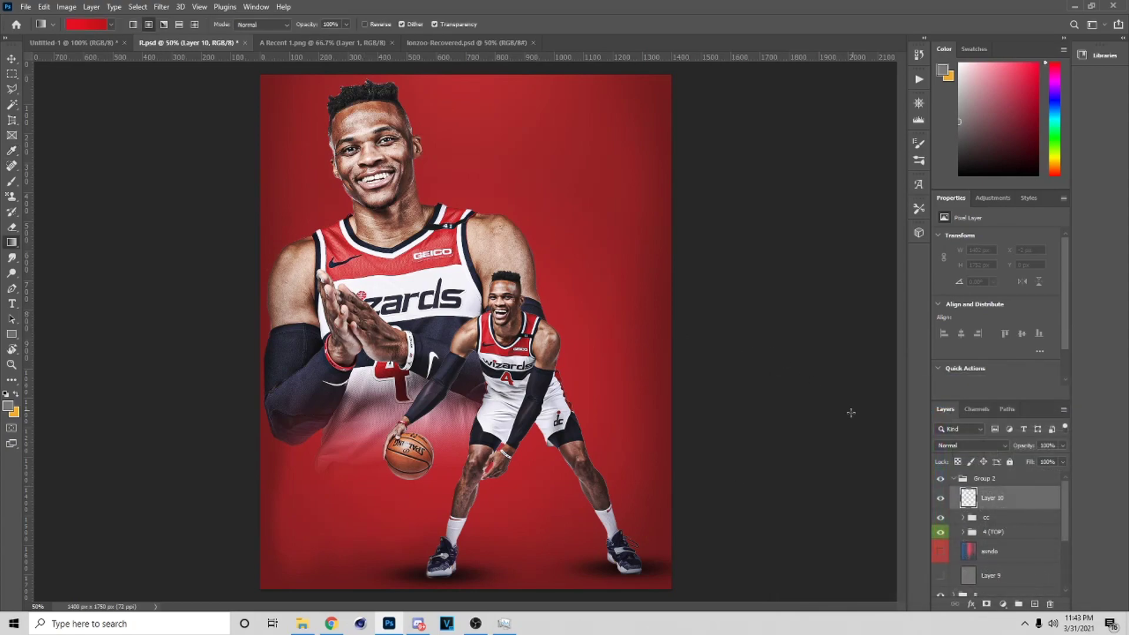
pyautogui.rightClick(12, 243)
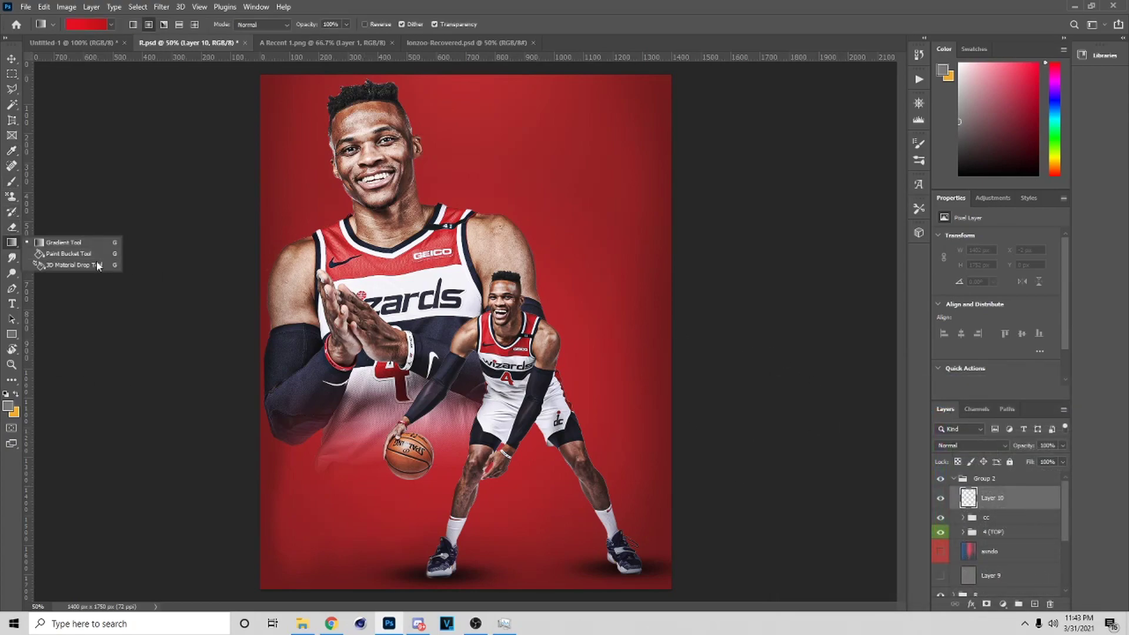
pyautogui.click(91, 255)
pyautogui.click(456, 351)
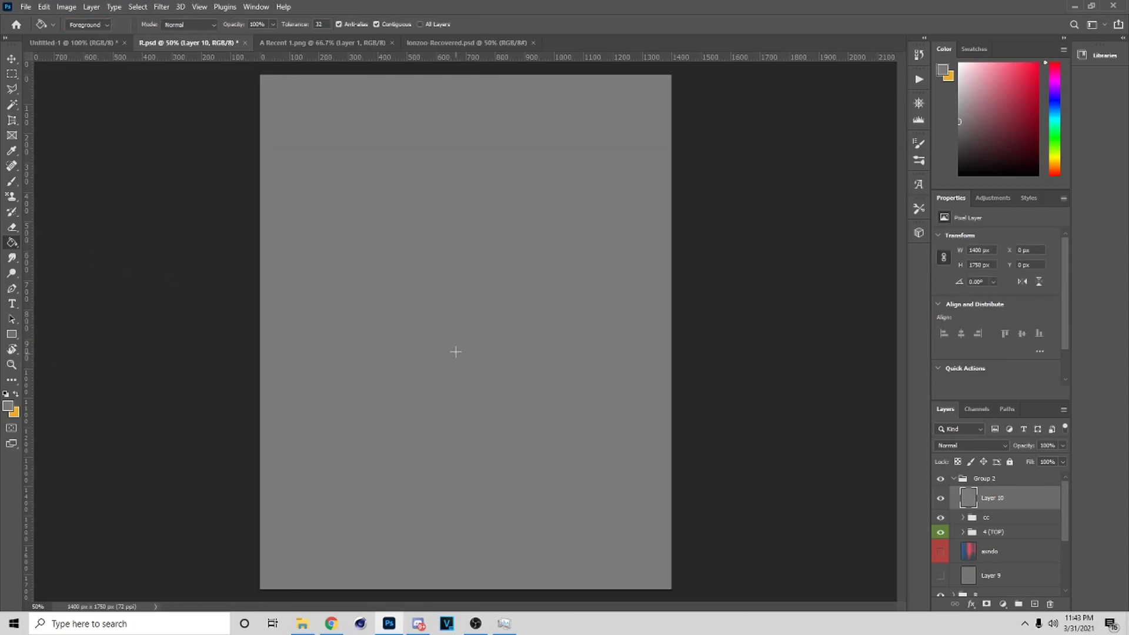
# - Apply the Add Noise filter to the grey layer with amount 7.73%, Gaussian distribution and Monochromatic enabled
pyautogui.click(11, 59)
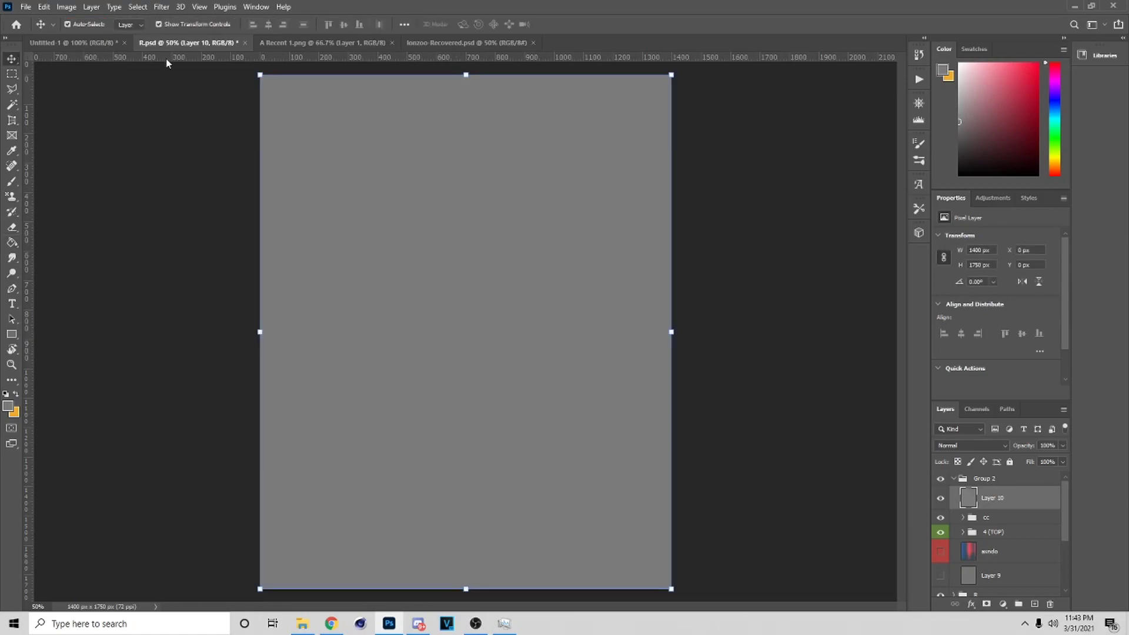
pyautogui.click(162, 7)
pyautogui.moveTo(248, 191)
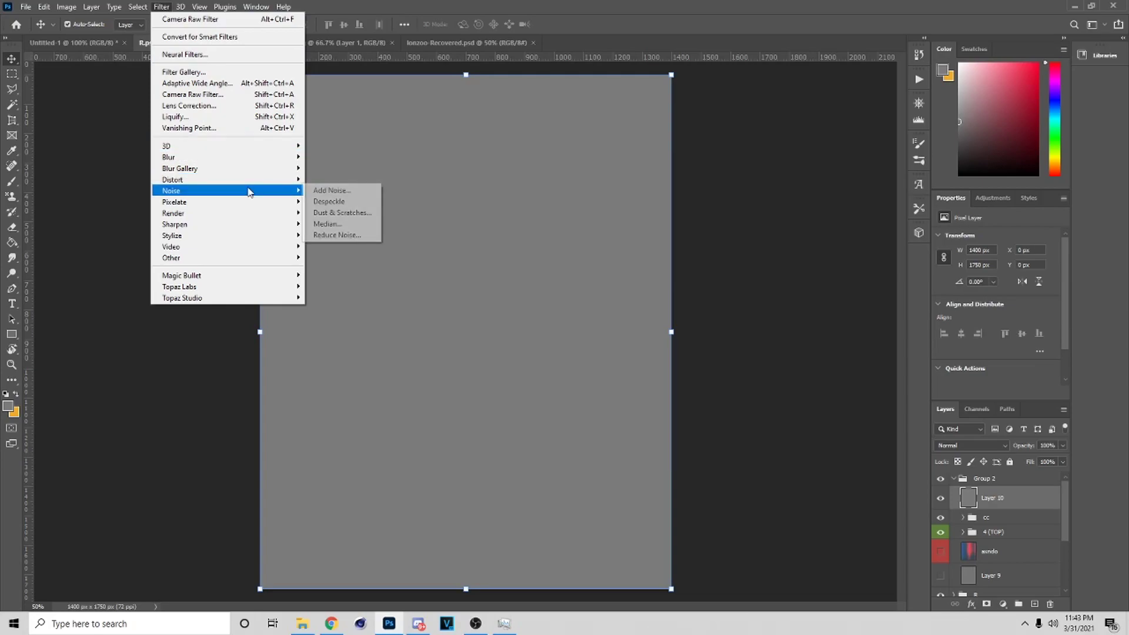
pyautogui.click(331, 190)
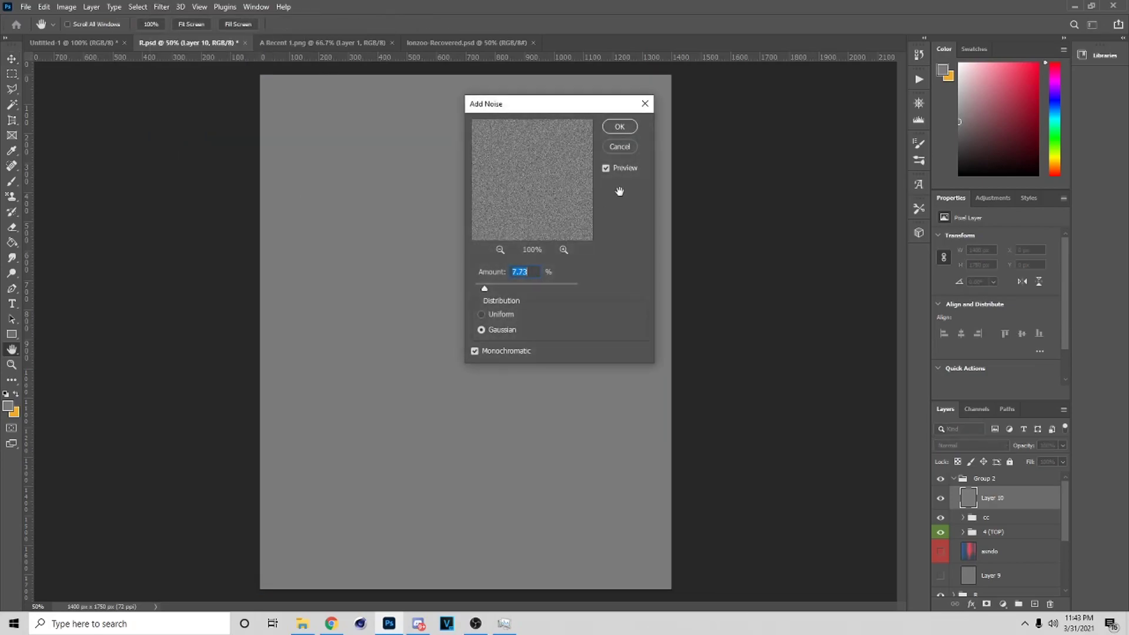
pyautogui.click(619, 125)
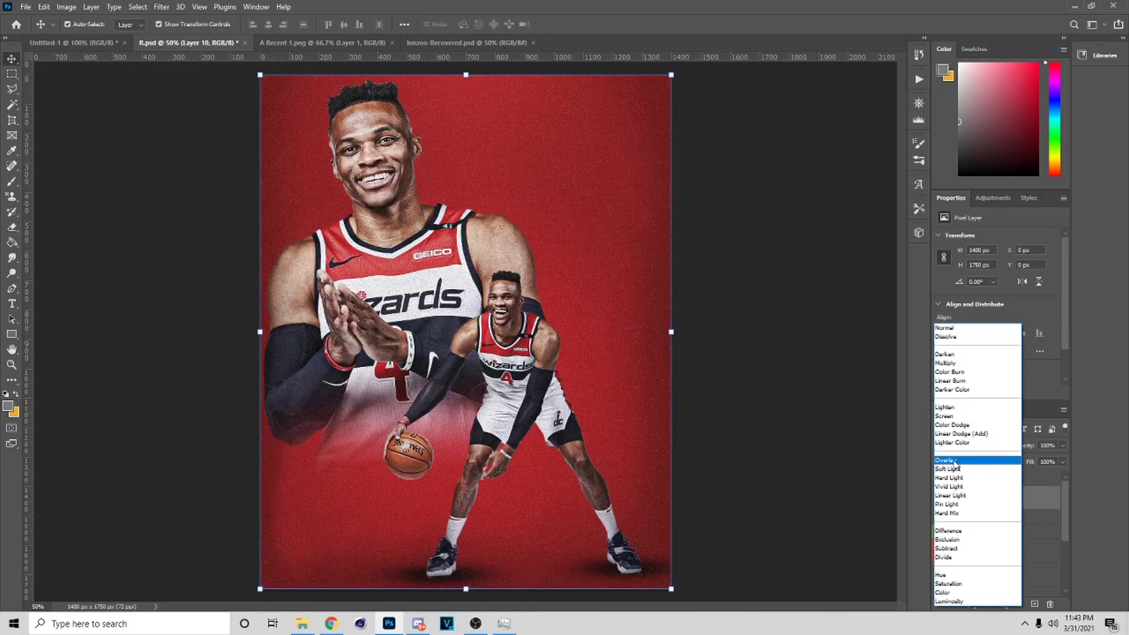
# - Try the noise layer in Hard Light at 33% opacity and delete that layer
pyautogui.click(956, 477)
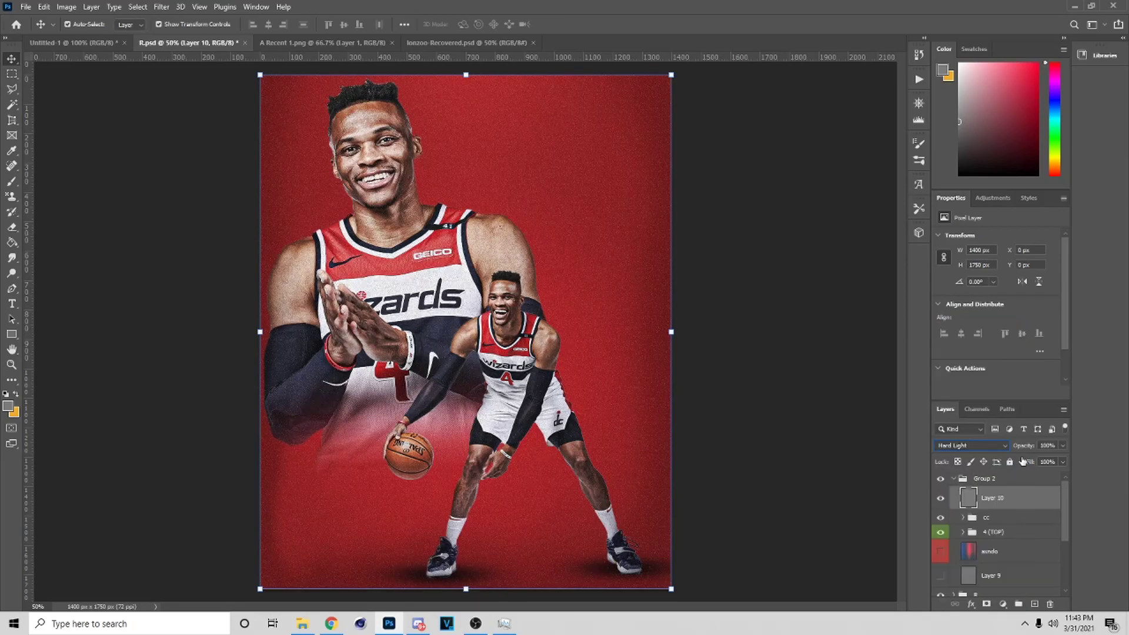
pyautogui.moveTo(1019, 463); pyautogui.dragTo(1020, 464)
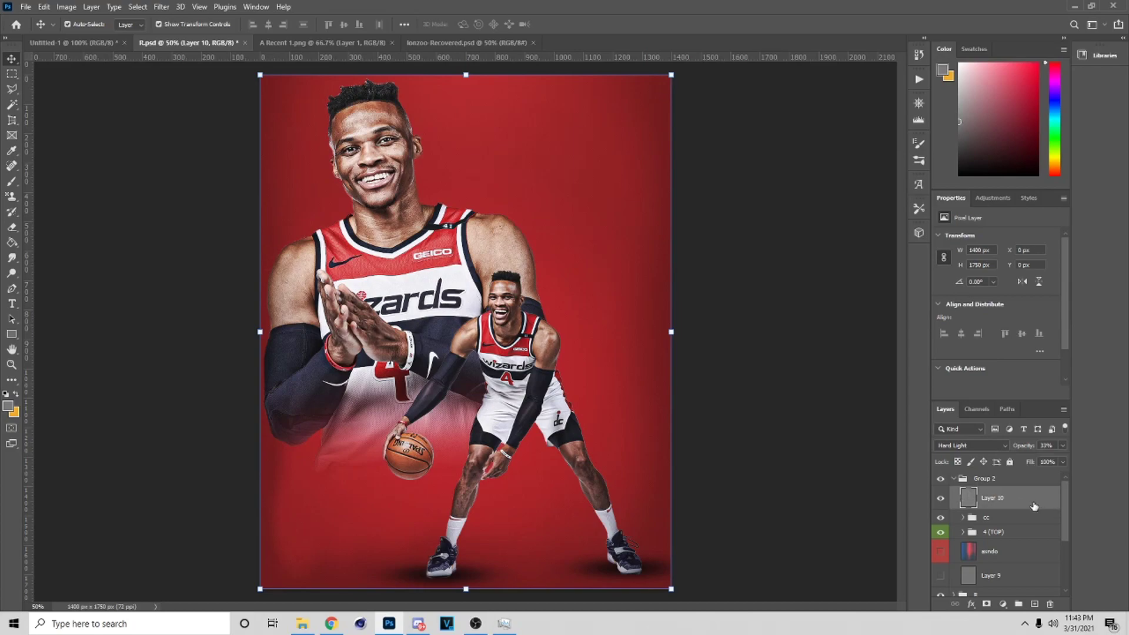
pyautogui.press('Delete')
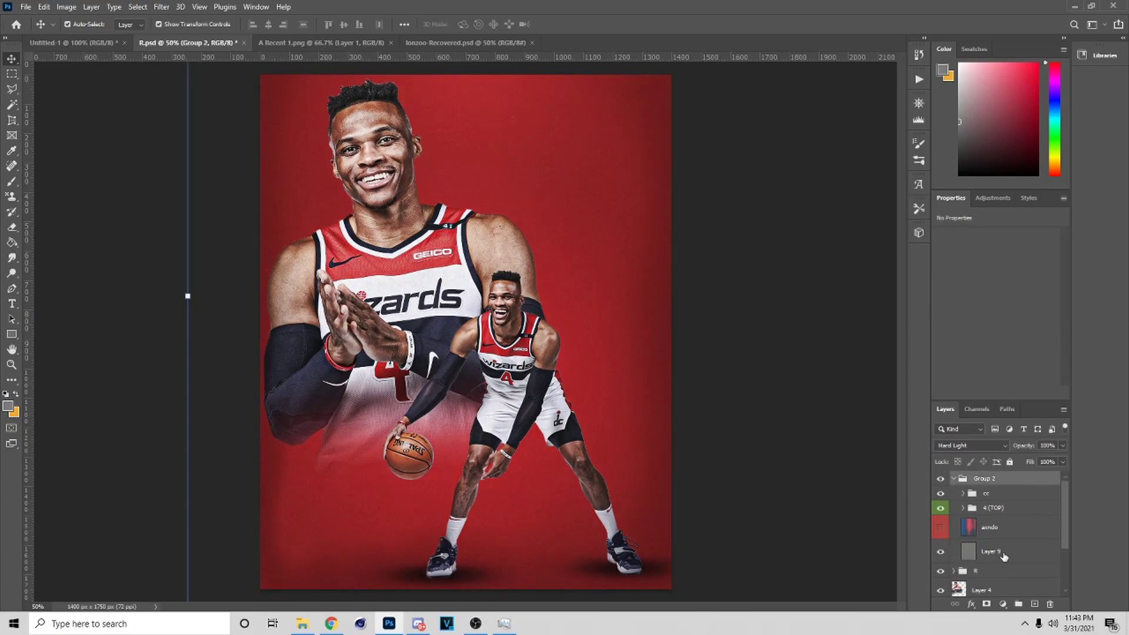
# - Show Layer 9 in Group 2 at 52% opacity and save the document
pyautogui.click(1003, 555)
pyautogui.moveTo(1027, 456); pyautogui.dragTo(1029, 457)
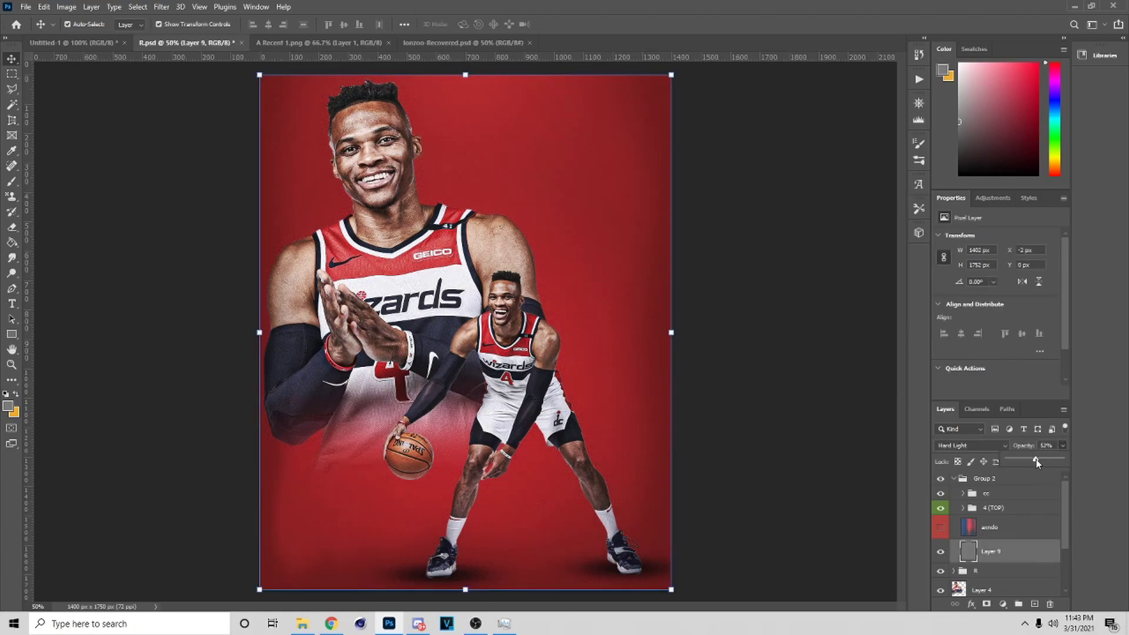
pyautogui.hotkey('ctrl', 's')
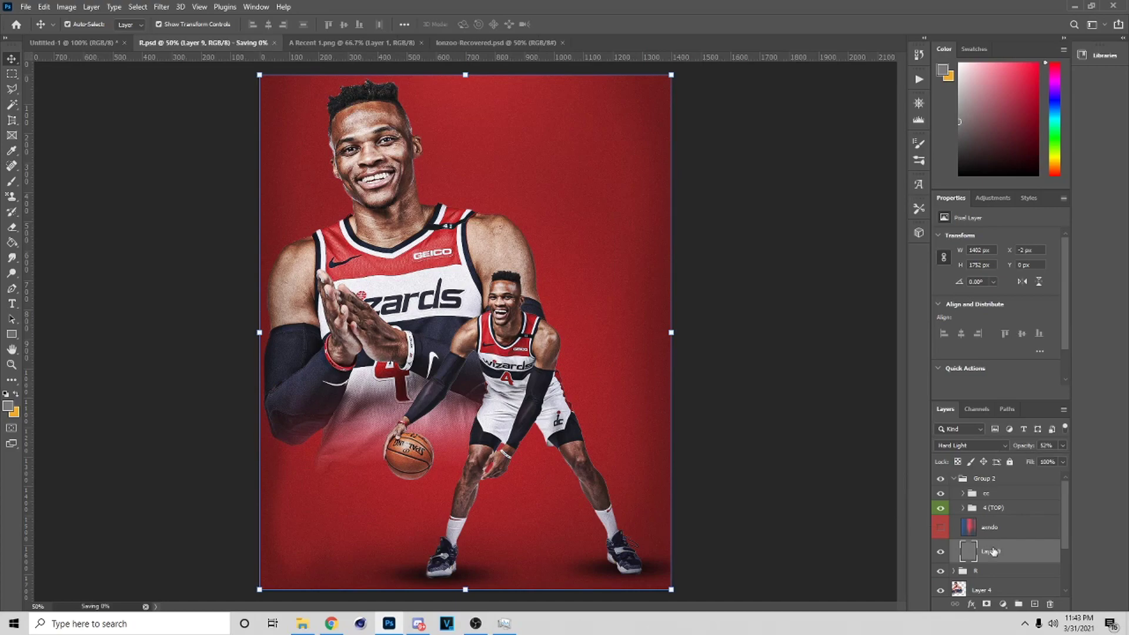
# - Collapse Group 2 and lock the whole group
pyautogui.click(977, 490)
pyautogui.click(974, 483)
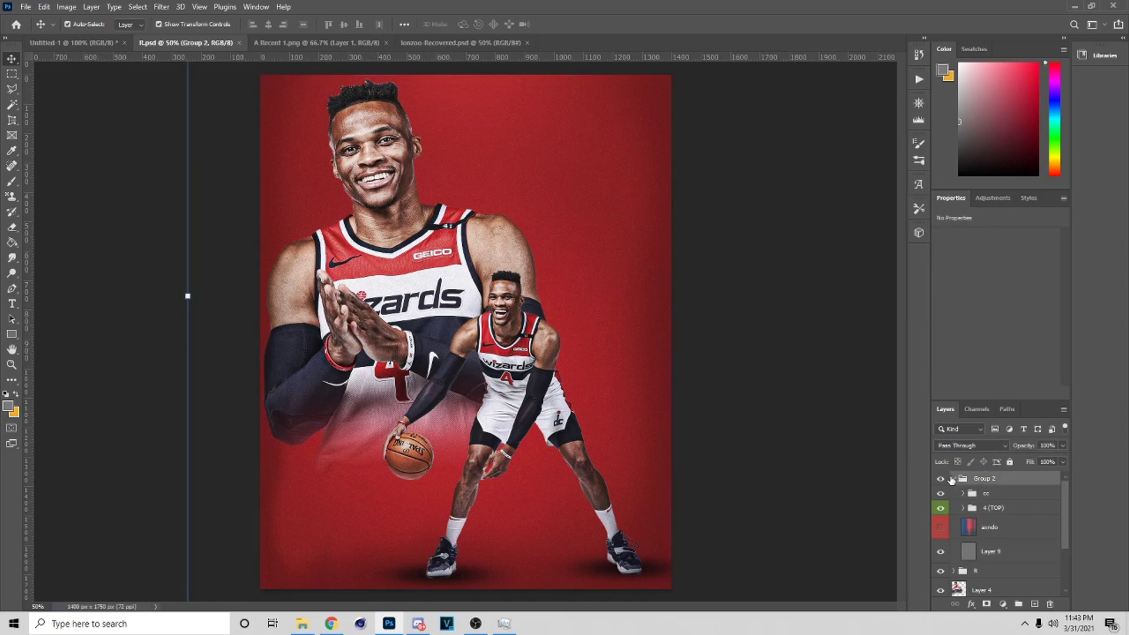
pyautogui.click(954, 479)
pyautogui.click(1010, 462)
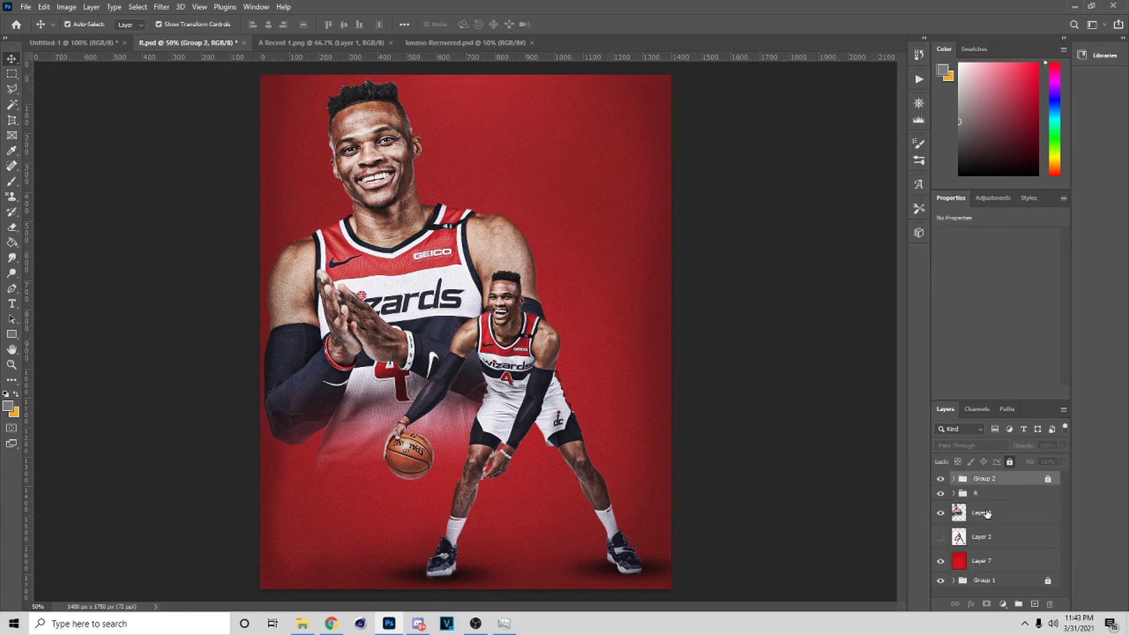
# - Add a new empty layer above Group 2 and set the brush colour to white, #ffffff
pyautogui.click(985, 494)
pyautogui.click(1033, 605)
pyautogui.moveTo(987, 498); pyautogui.dragTo(967, 482)
pyautogui.press('b')
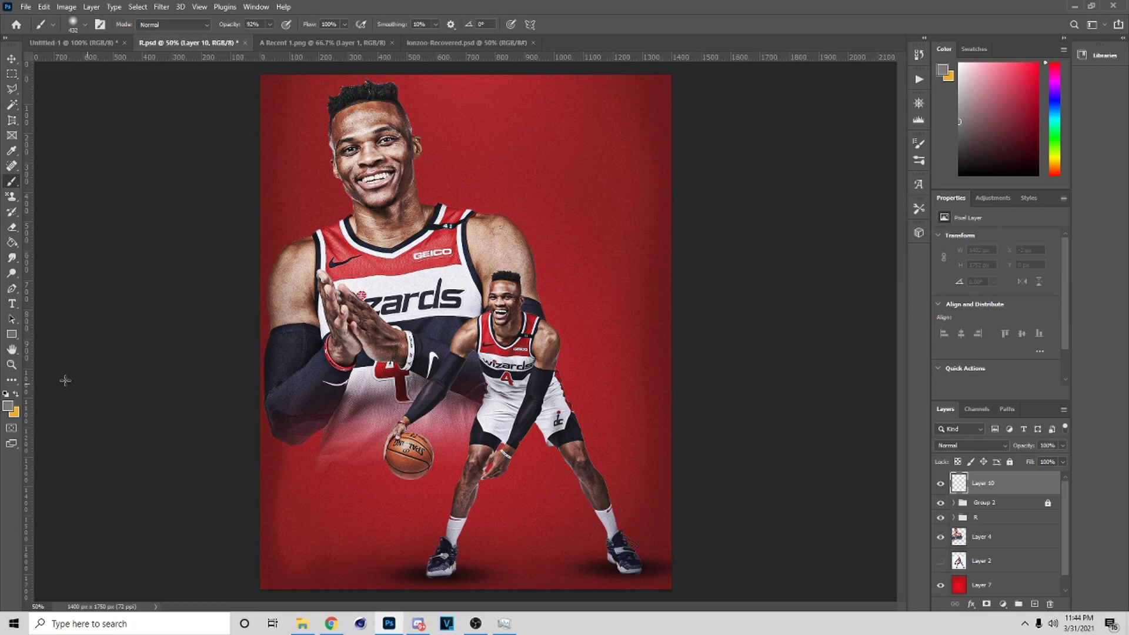
pyautogui.click(9, 407)
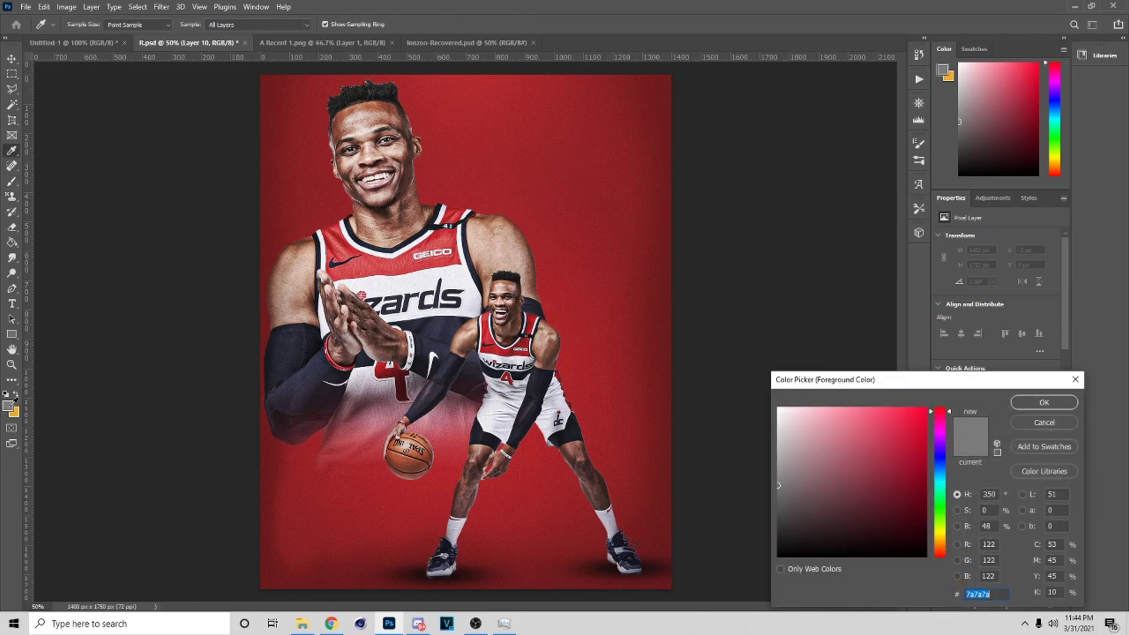
pyautogui.write('ffffff')
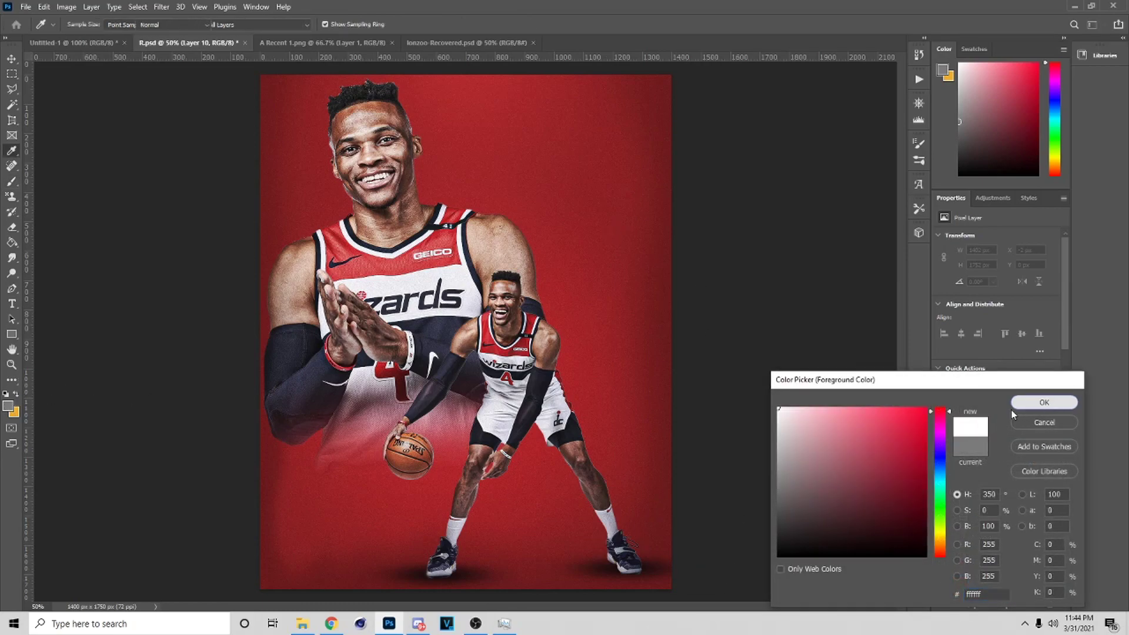
pyautogui.click(1017, 405)
# - Paint four large soft white spots beside the big player's head, in the upper-right background, beside the small player and by the ball
pyautogui.press(']')
pyautogui.press(']')
pyautogui.press(']')
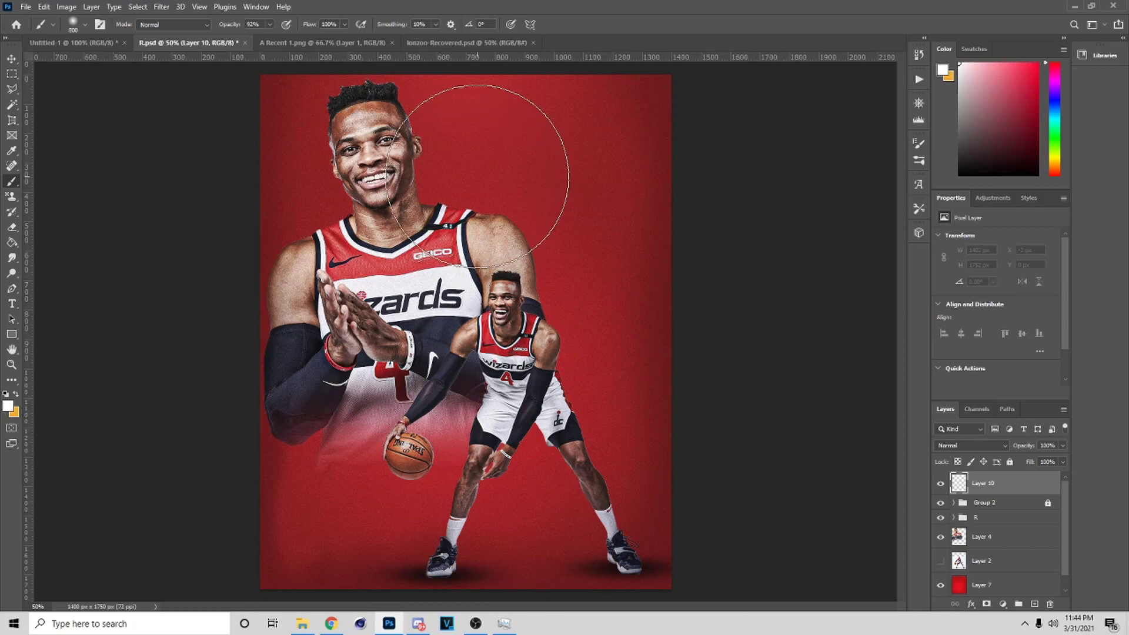
pyautogui.press(']')
pyautogui.click(282, 176)
pyautogui.press('[')
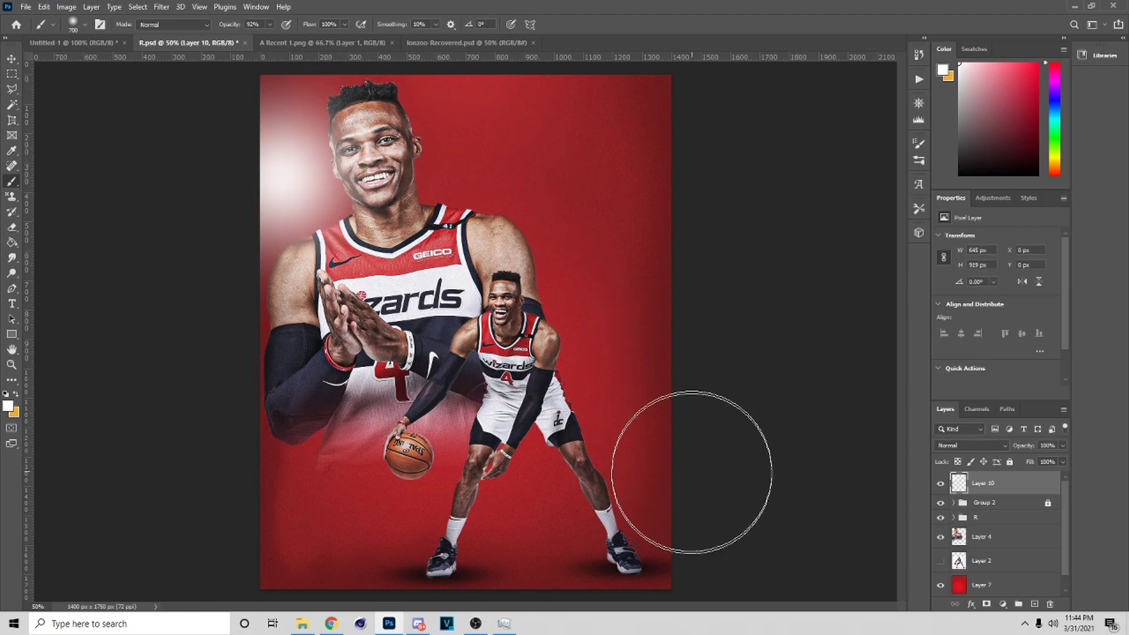
pyautogui.click(594, 348)
pyautogui.click(351, 452)
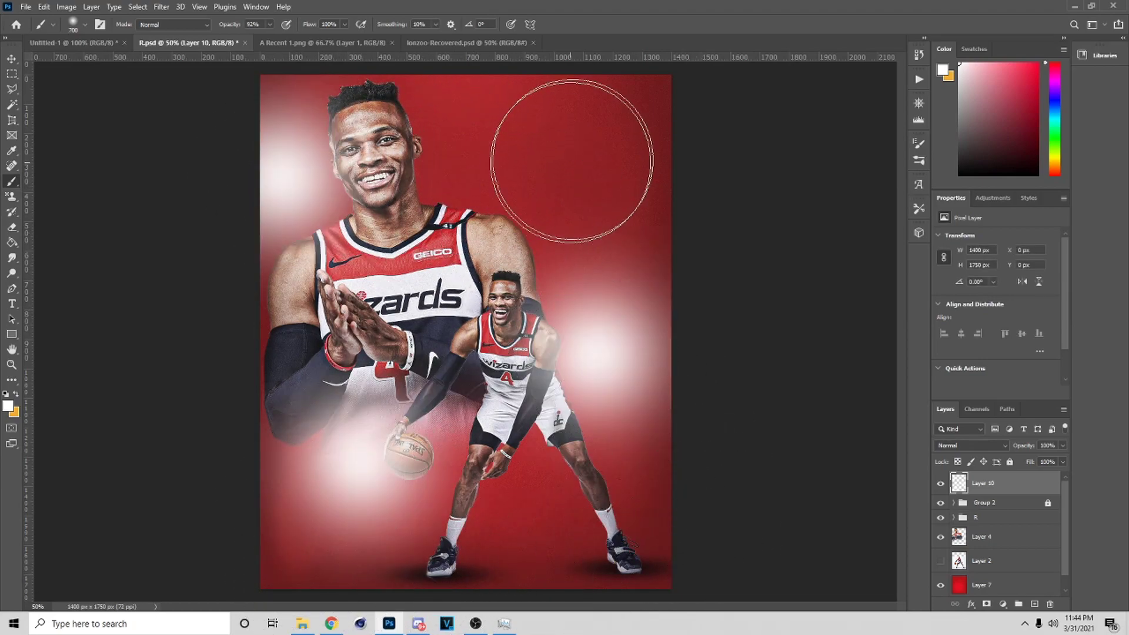
pyautogui.click(546, 151)
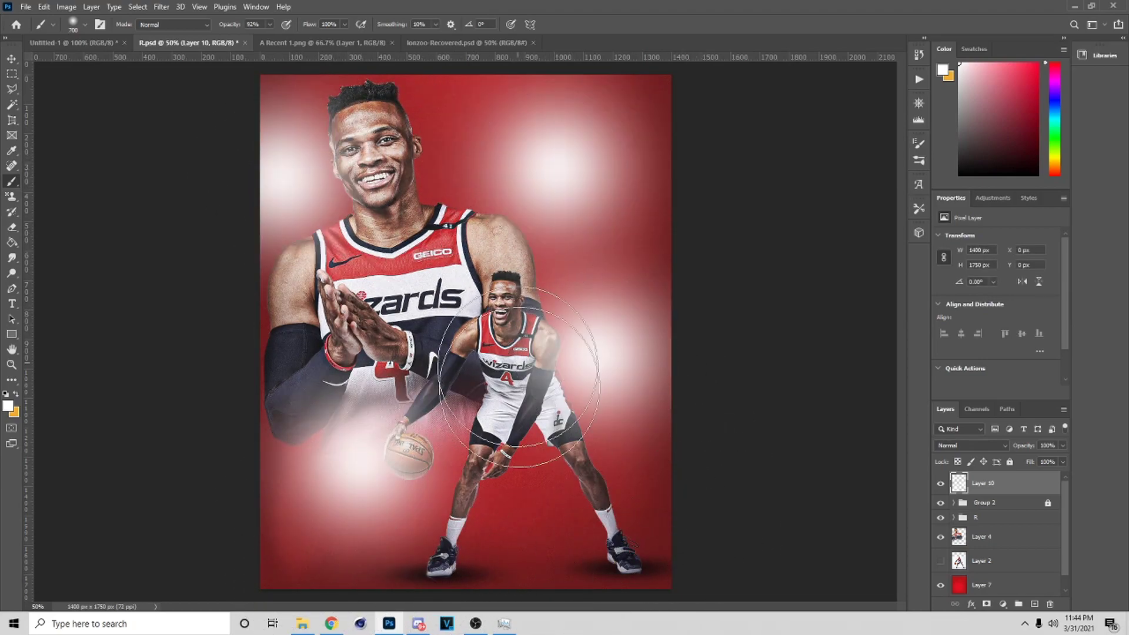
# - Set the white glow layer to Screen blending at 18% opacity and save the document
pyautogui.click(970, 447)
pyautogui.click(950, 416)
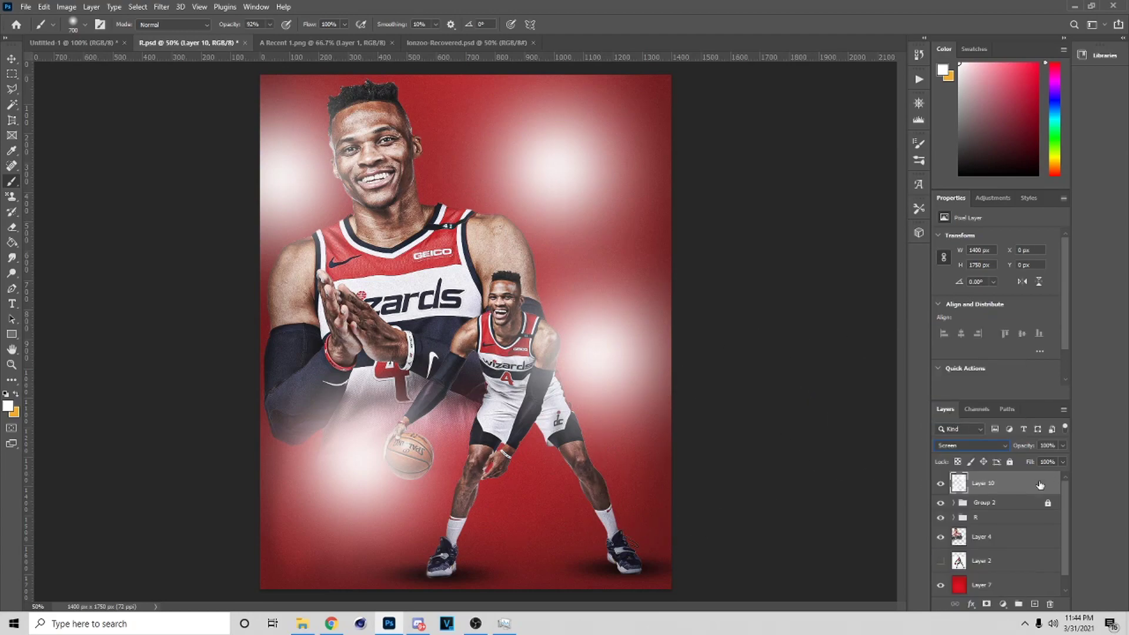
pyautogui.click(970, 447)
pyautogui.click(948, 327)
pyautogui.click(967, 447)
pyautogui.click(951, 416)
pyautogui.moveTo(1045, 459); pyautogui.dragTo(1021, 462)
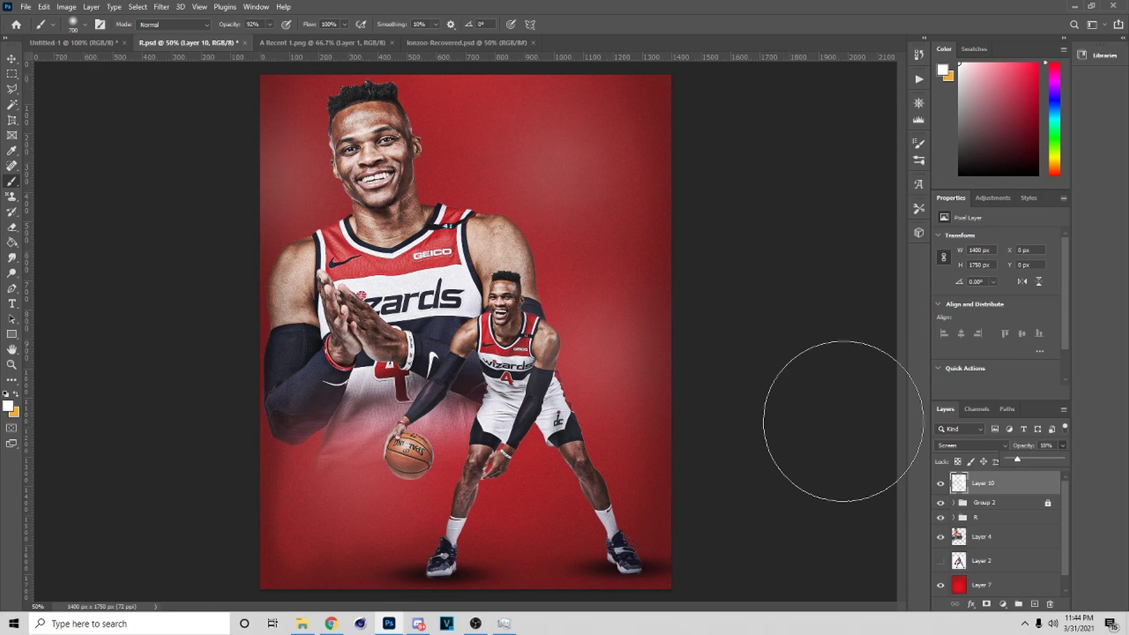
pyautogui.hotkey('ctrl', 's')
pyautogui.press('v')
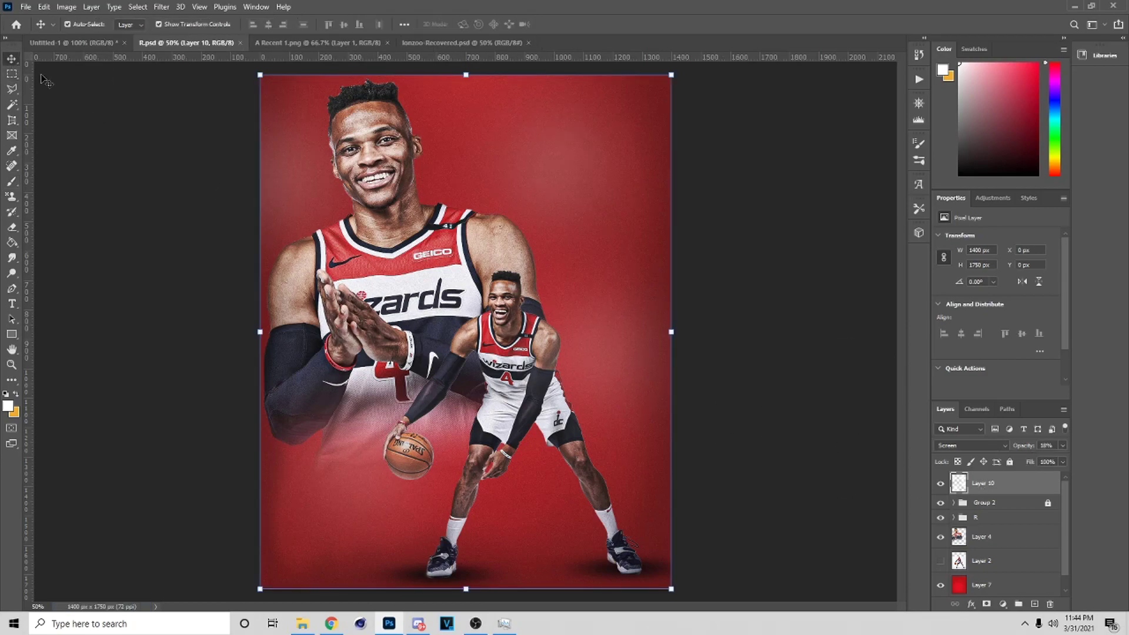
pyautogui.click(723, 426)
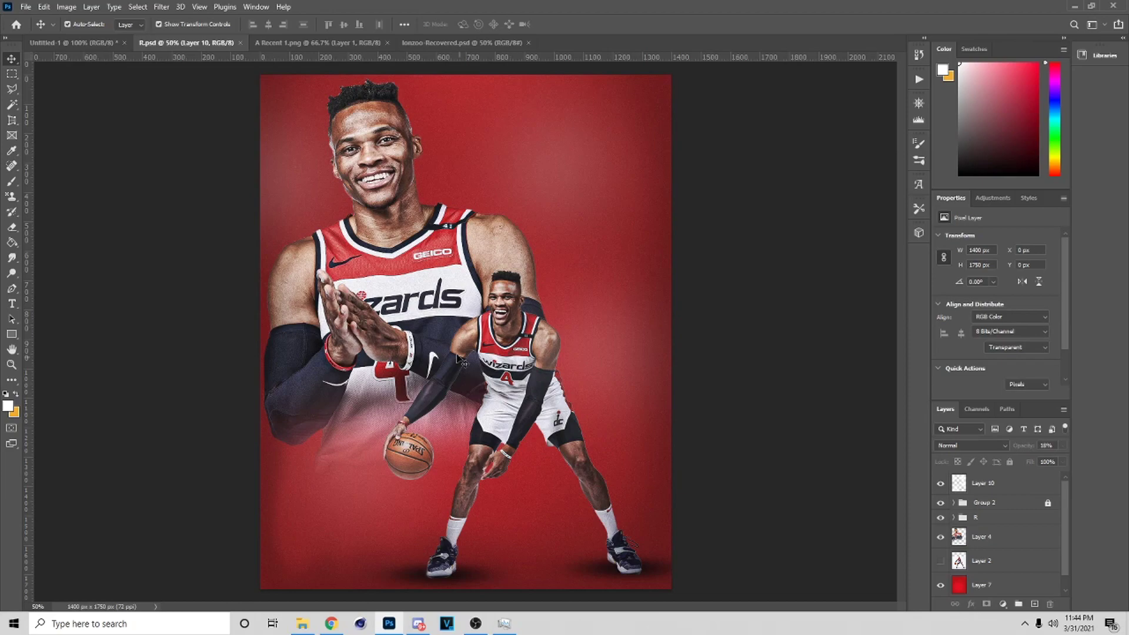
pyautogui.click(506, 353)
pyautogui.click(646, 294)
pyautogui.click(731, 383)
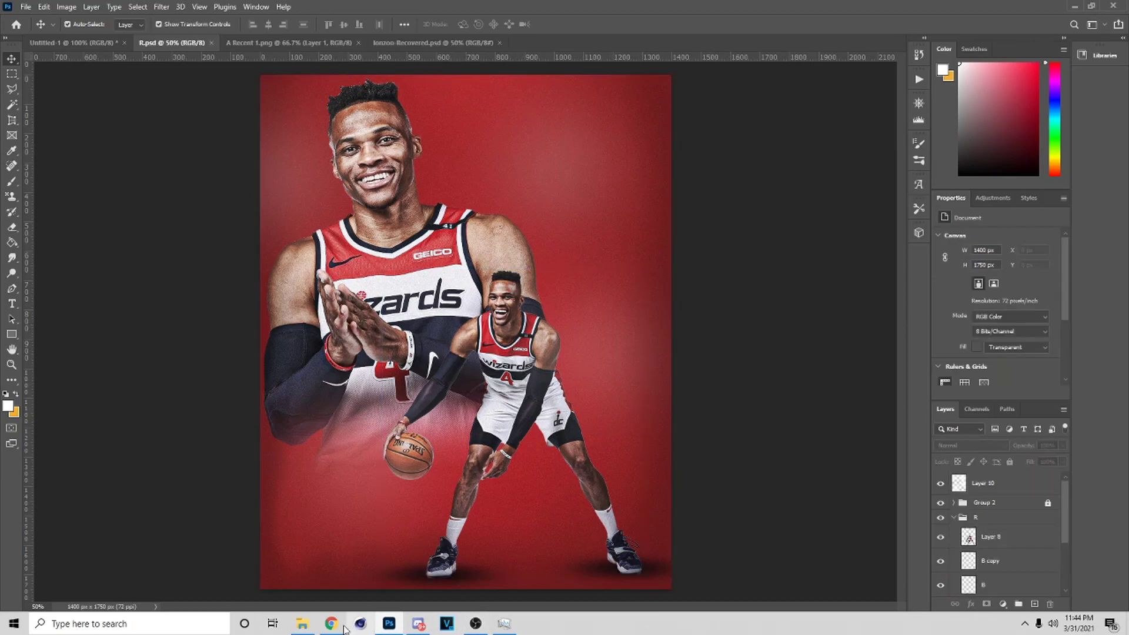
# - Switch to Chrome and select the existing image search query to begin a new search
pyautogui.moveTo(336, 627)
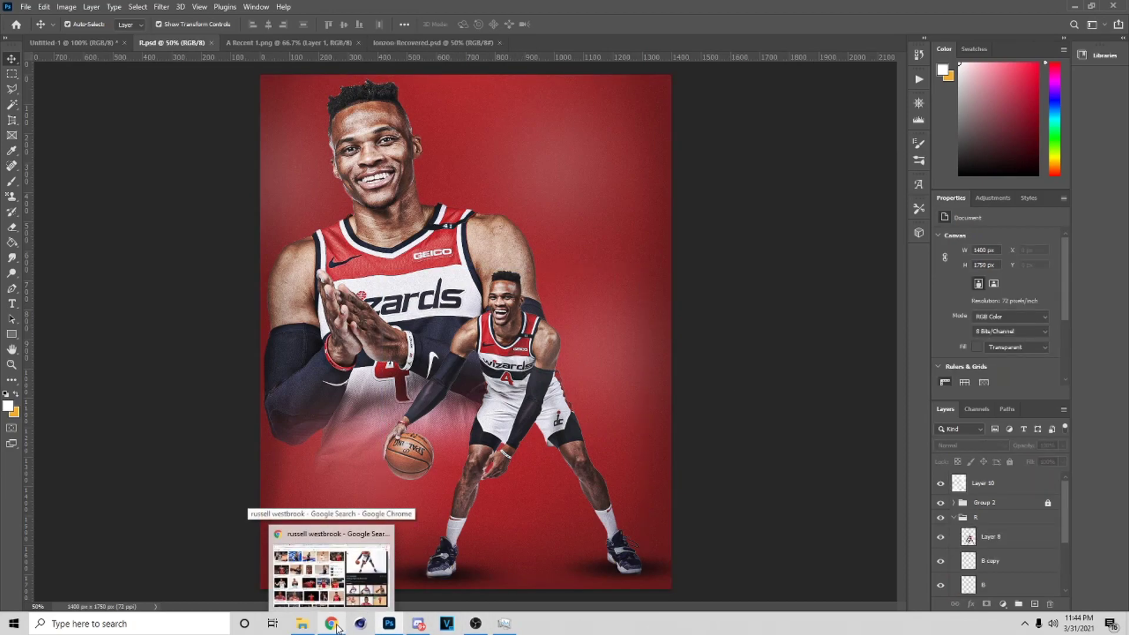
pyautogui.click(336, 628)
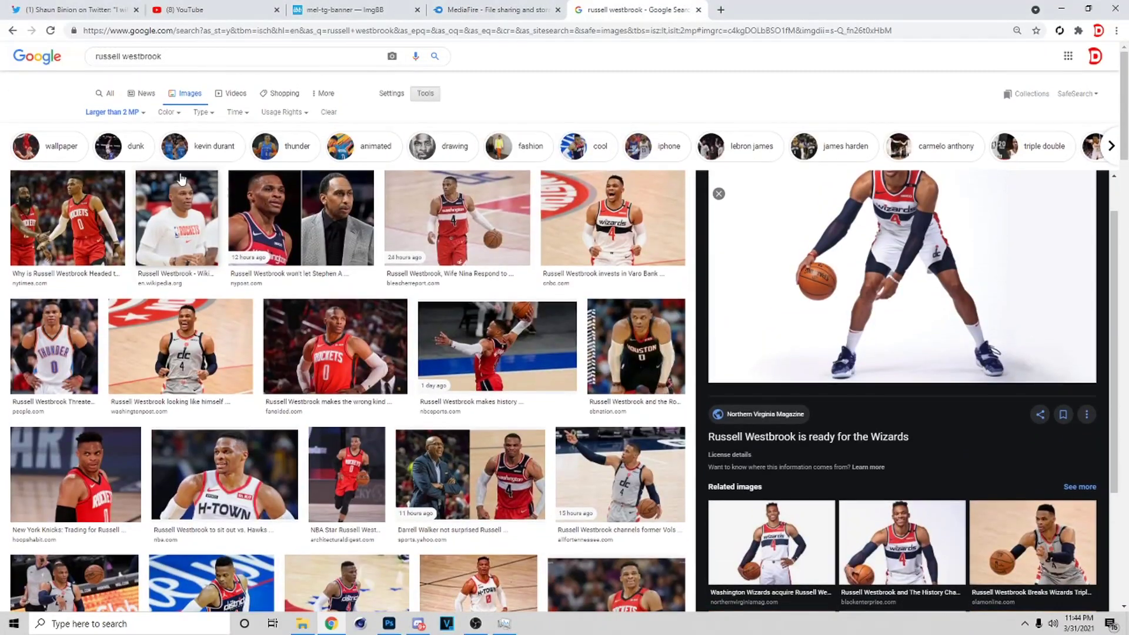
pyautogui.tripleClick(166, 65)
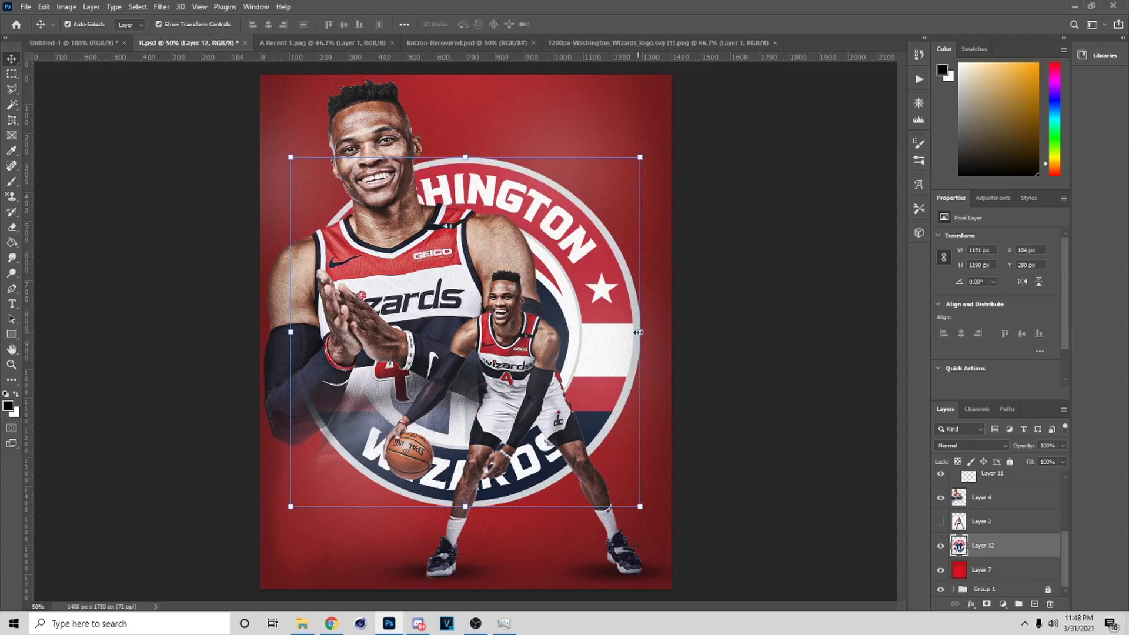
# - Scale the Washington Wizards logo to 72.47% and place it in the upper-right background behind both players
pyautogui.moveTo(638, 332); pyautogui.dragTo(531, 332)
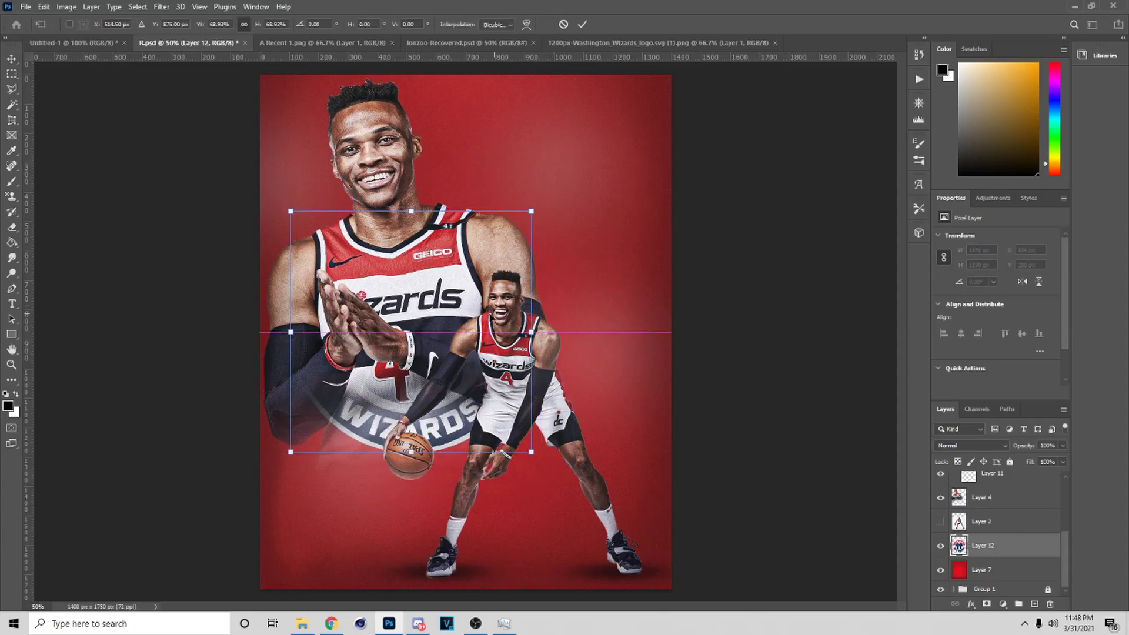
pyautogui.moveTo(455, 318); pyautogui.dragTo(591, 206)
pyautogui.moveTo(547, 340); pyautogui.dragTo(547, 359)
pyautogui.moveTo(564, 303); pyautogui.dragTo(553, 305)
pyautogui.moveTo(663, 228); pyautogui.dragTo(623, 234)
pyautogui.press('Right')
pyautogui.press('Right')
pyautogui.press('Down')
pyautogui.press('Down')
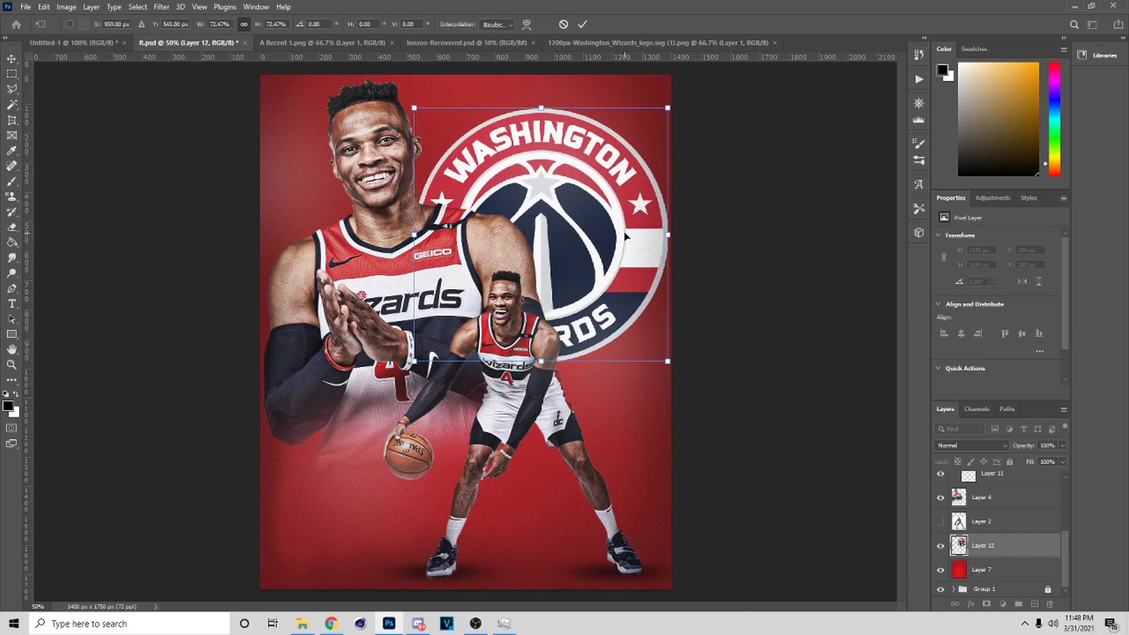
pyautogui.press('Up')
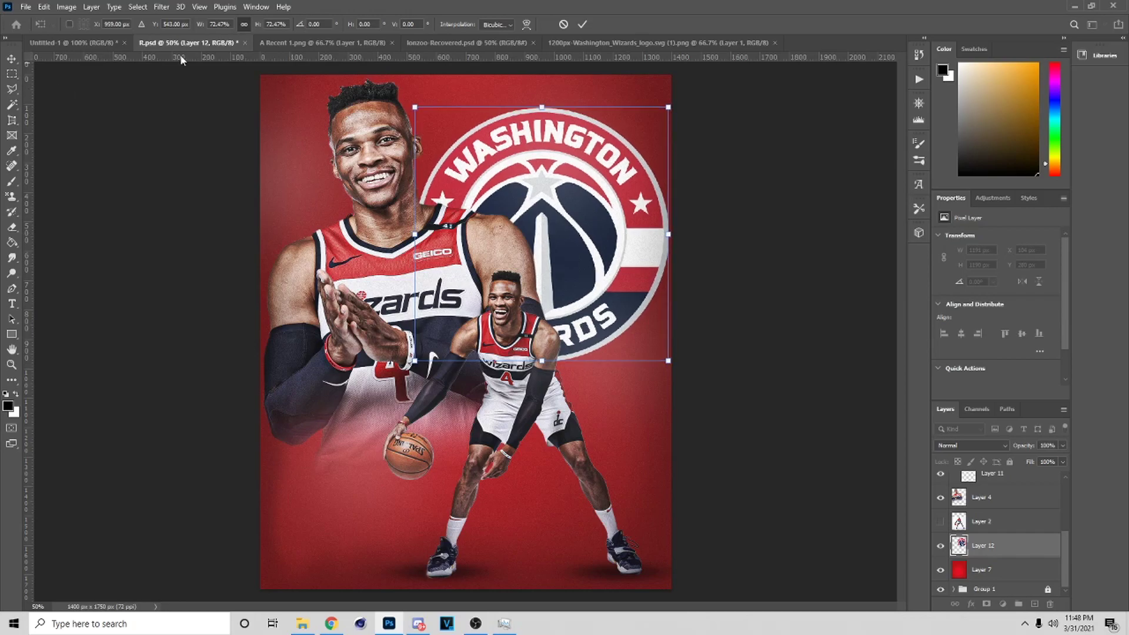
pyautogui.press('Return')
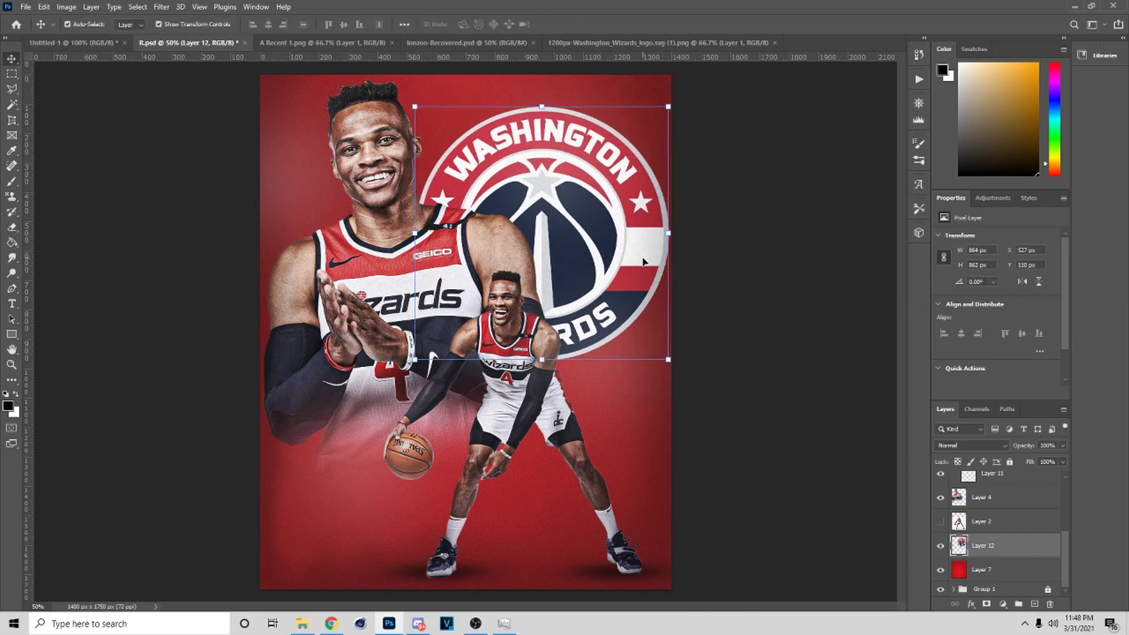
# - Move the logo about 120 px lower so it sits beside the big player's shoulder
pyautogui.press('Up')
pyautogui.press('Up')
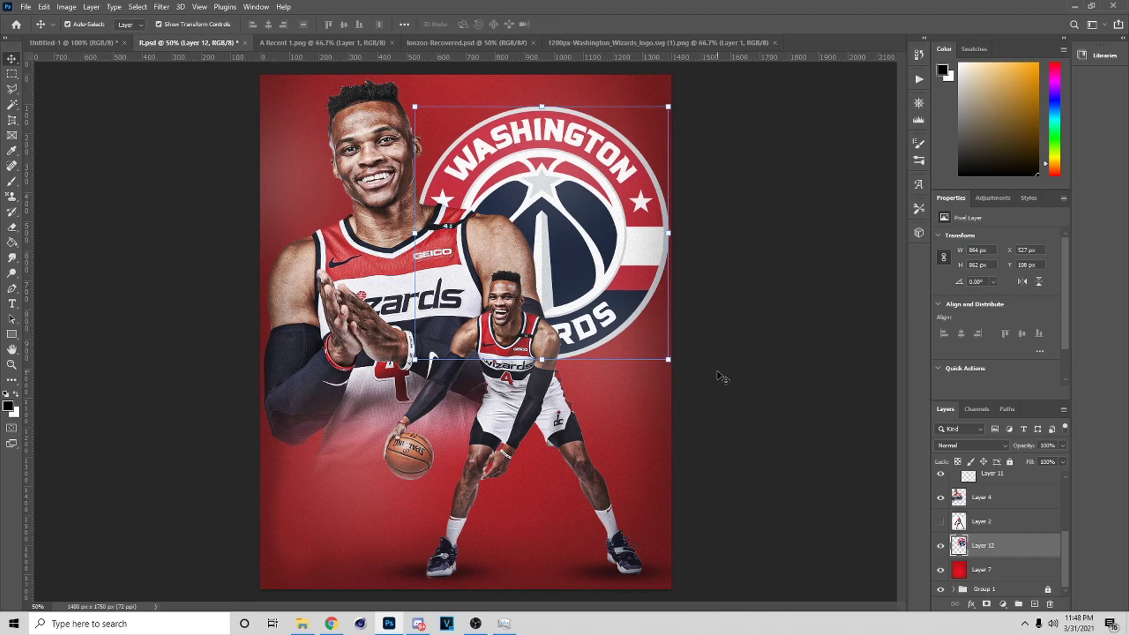
pyautogui.moveTo(608, 281); pyautogui.dragTo(609, 317)
pyautogui.click(799, 353)
pyautogui.click(614, 269)
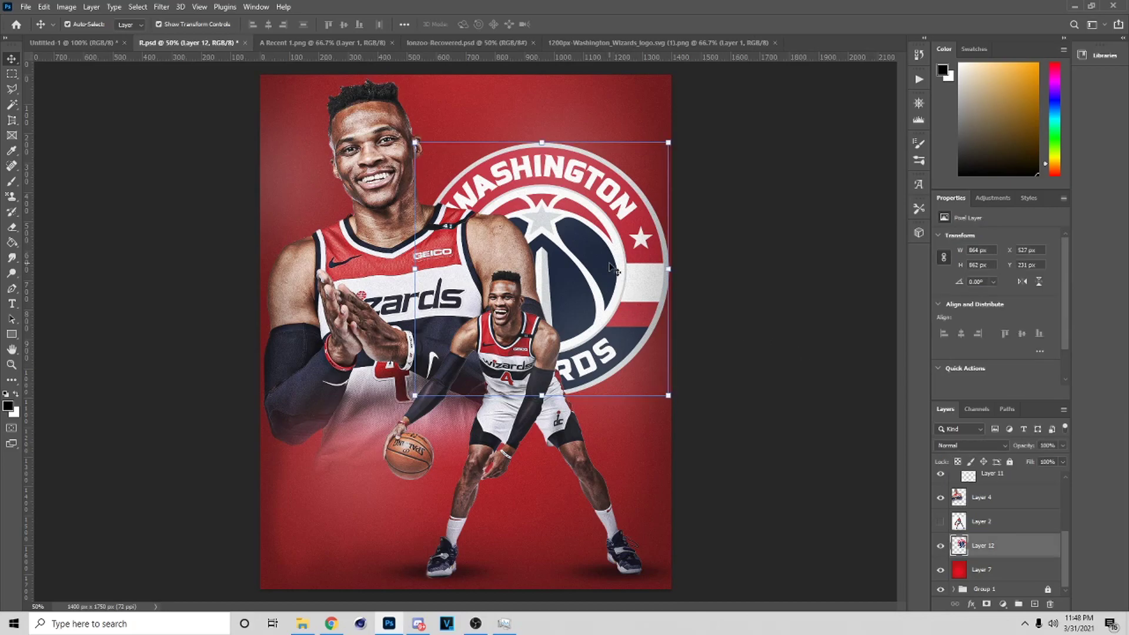
# - Apply the Topaz Adjust 5 filter to the logo layer with the Dynamic Pop preset from the HDR Collection
pyautogui.click(154, 8)
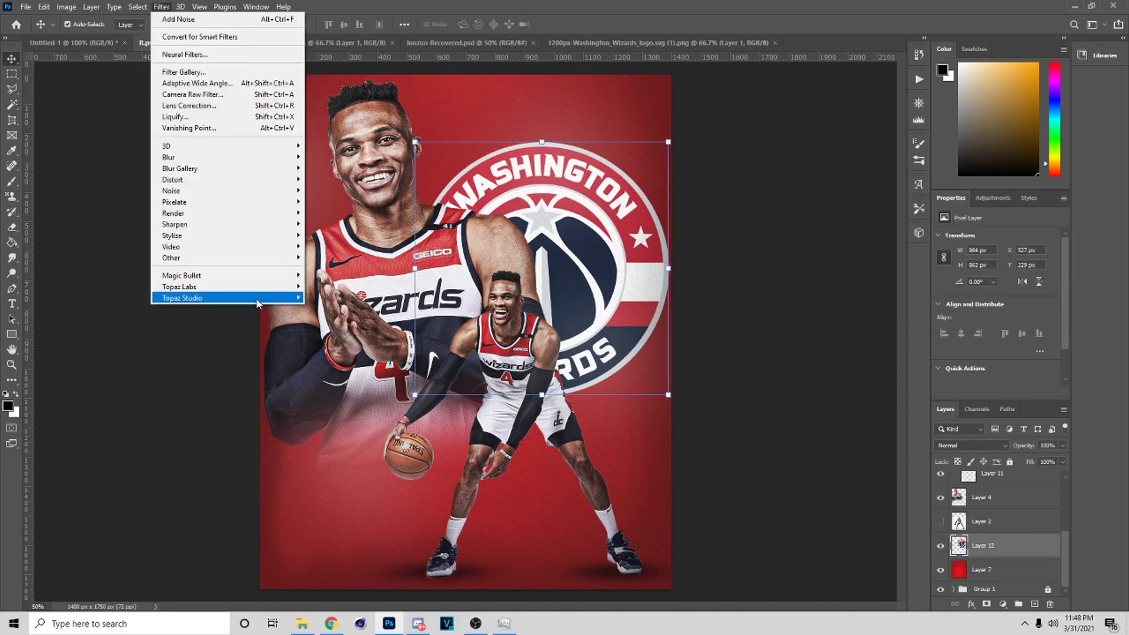
pyautogui.moveTo(261, 288)
pyautogui.click(354, 287)
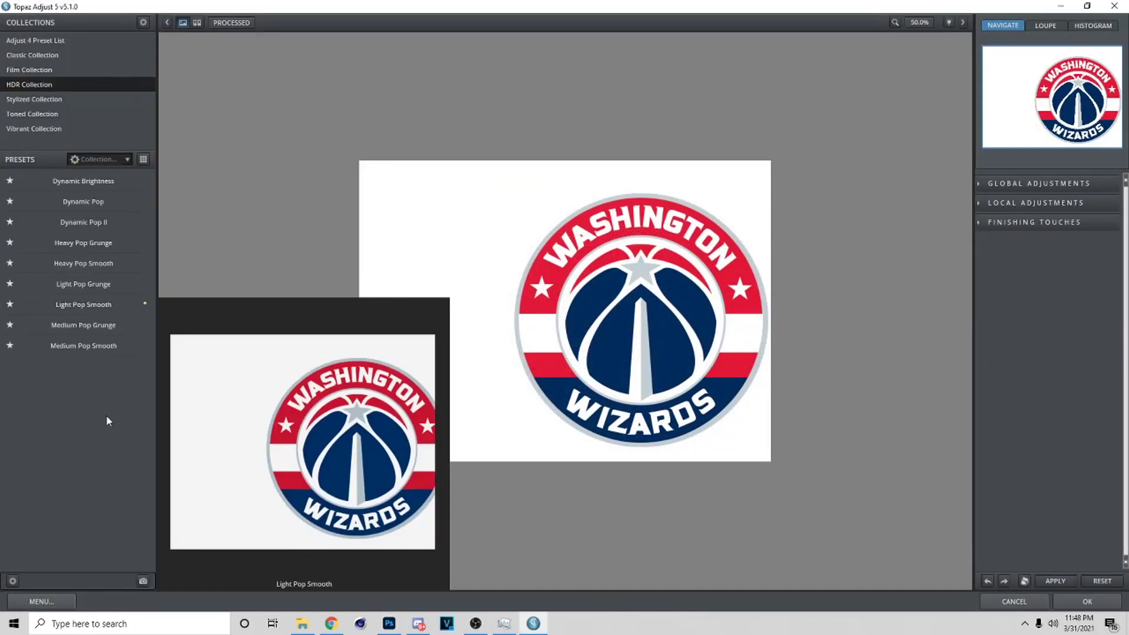
pyautogui.click(104, 203)
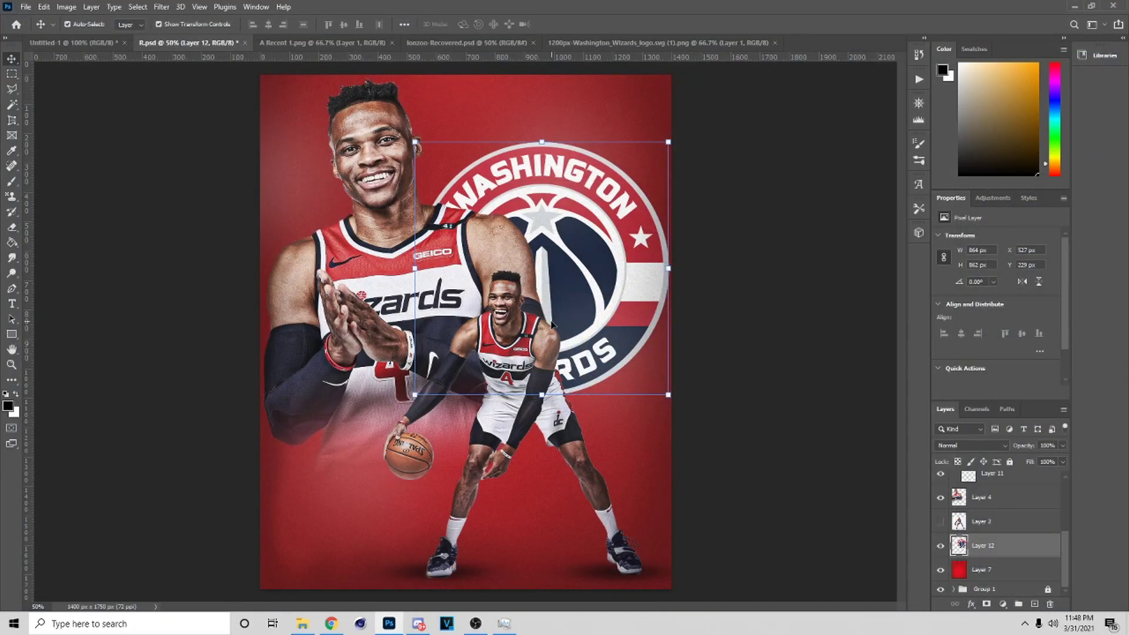
# - Apply the Camera Raw filter to the logo layer using preset 1 from the Player group
pyautogui.click(161, 6)
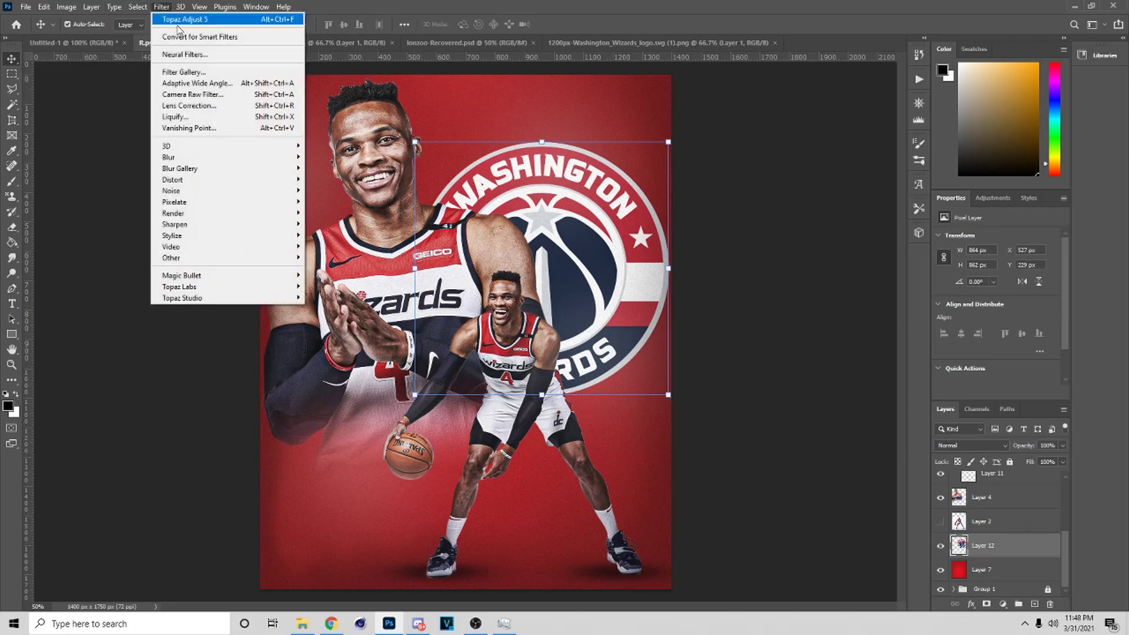
pyautogui.click(215, 95)
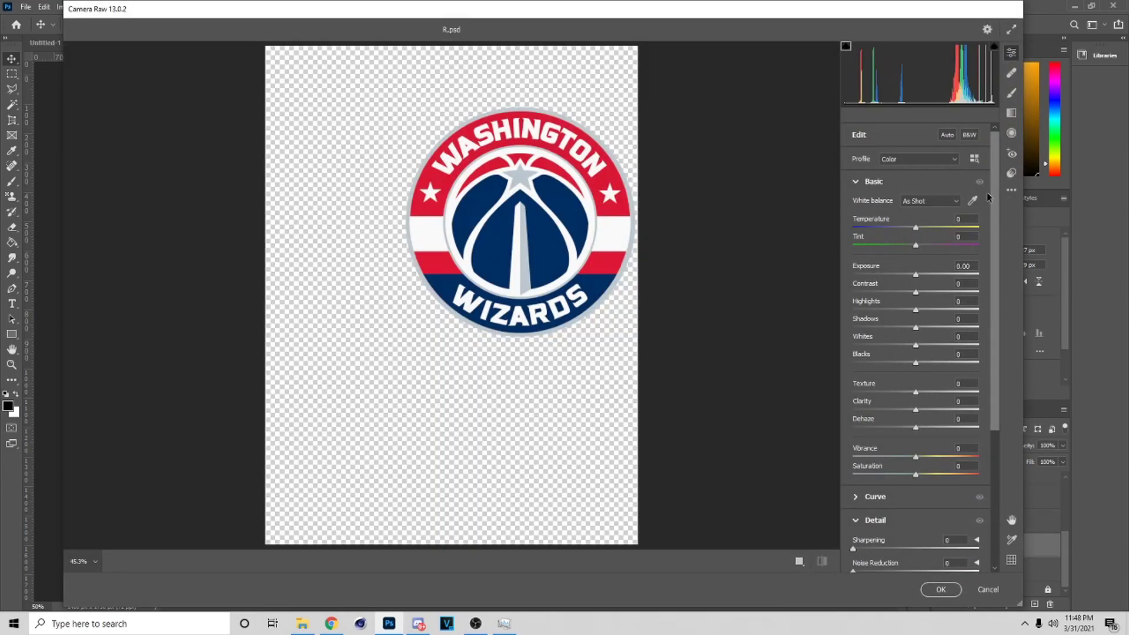
pyautogui.click(1011, 173)
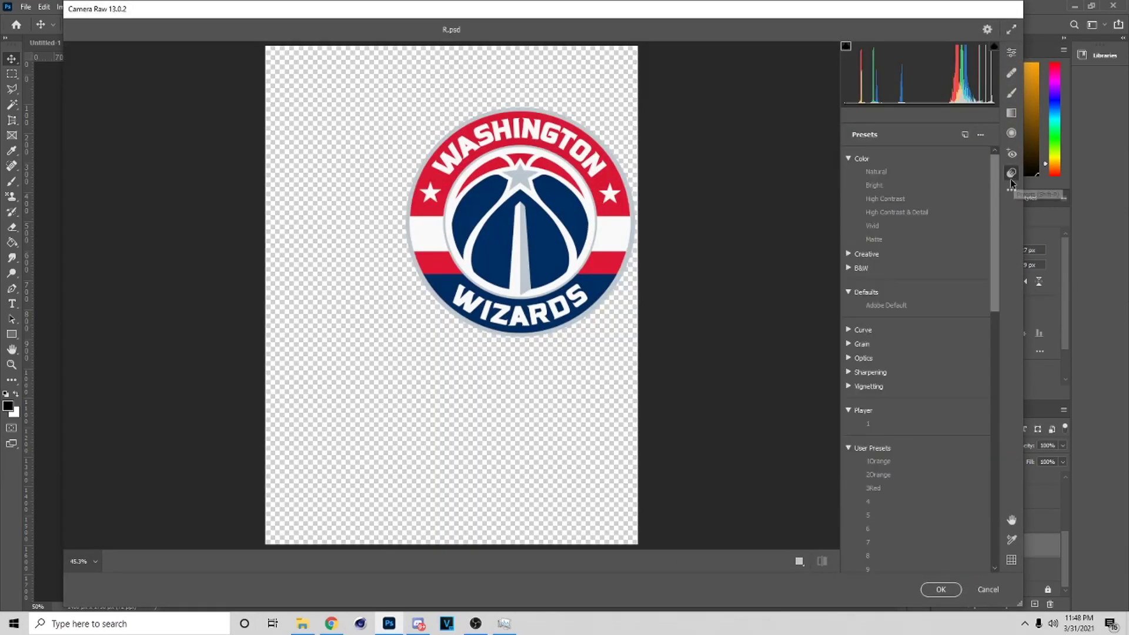
pyautogui.click(883, 462)
pyautogui.click(874, 421)
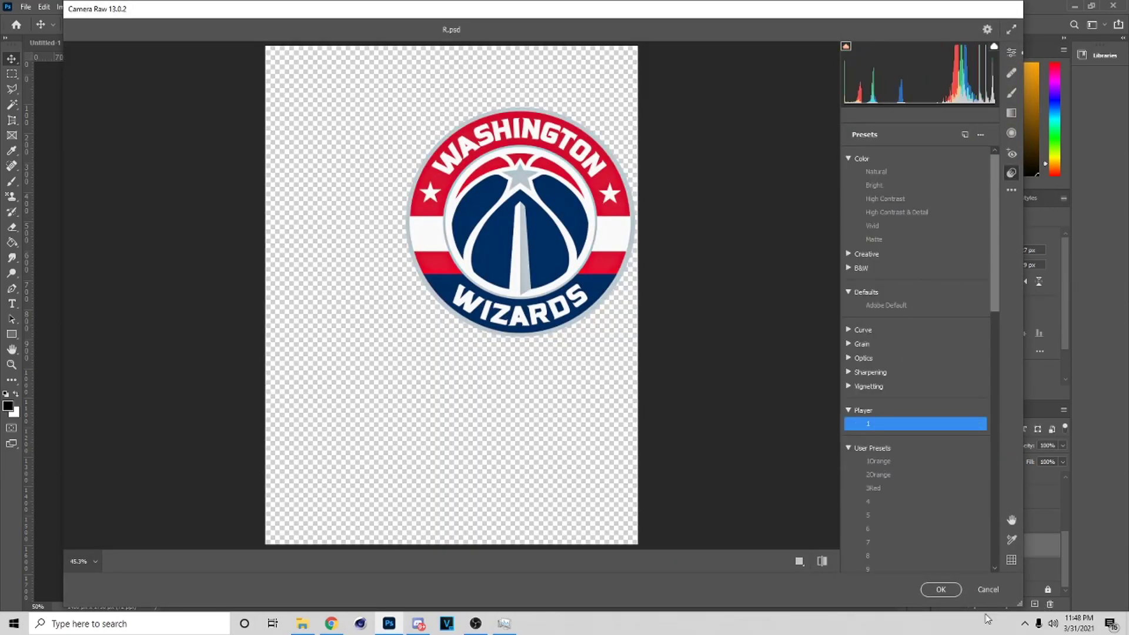
pyautogui.click(953, 590)
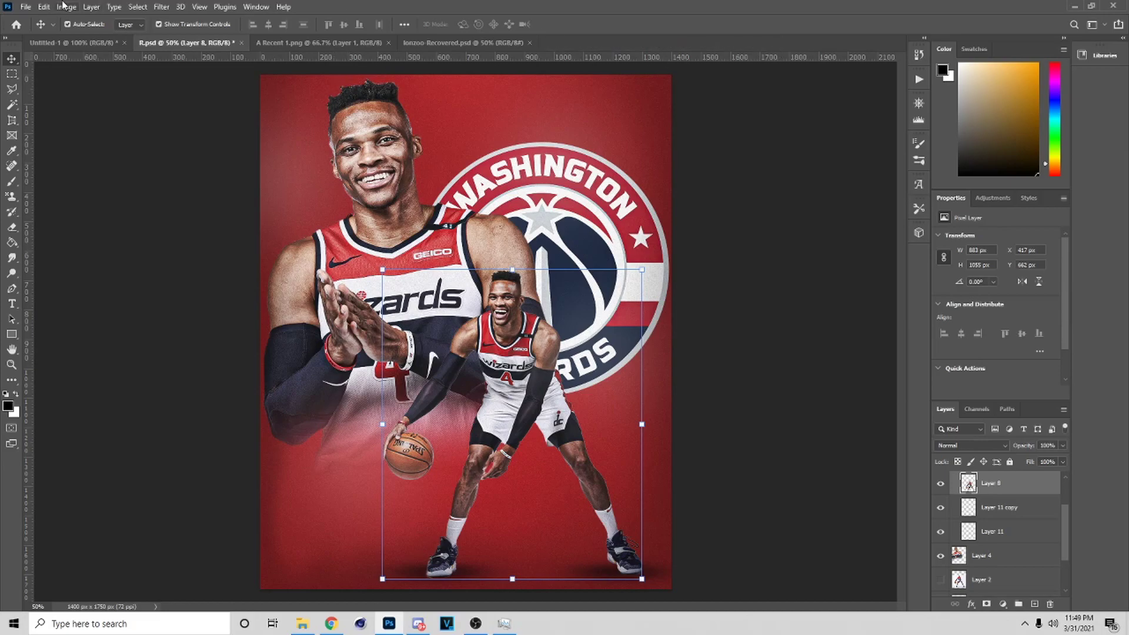
# - Scale the axndo texture layer behind the logo to 94.75% and position it to cover the whole canvas
pyautogui.click(44, 7)
pyautogui.click(64, 294)
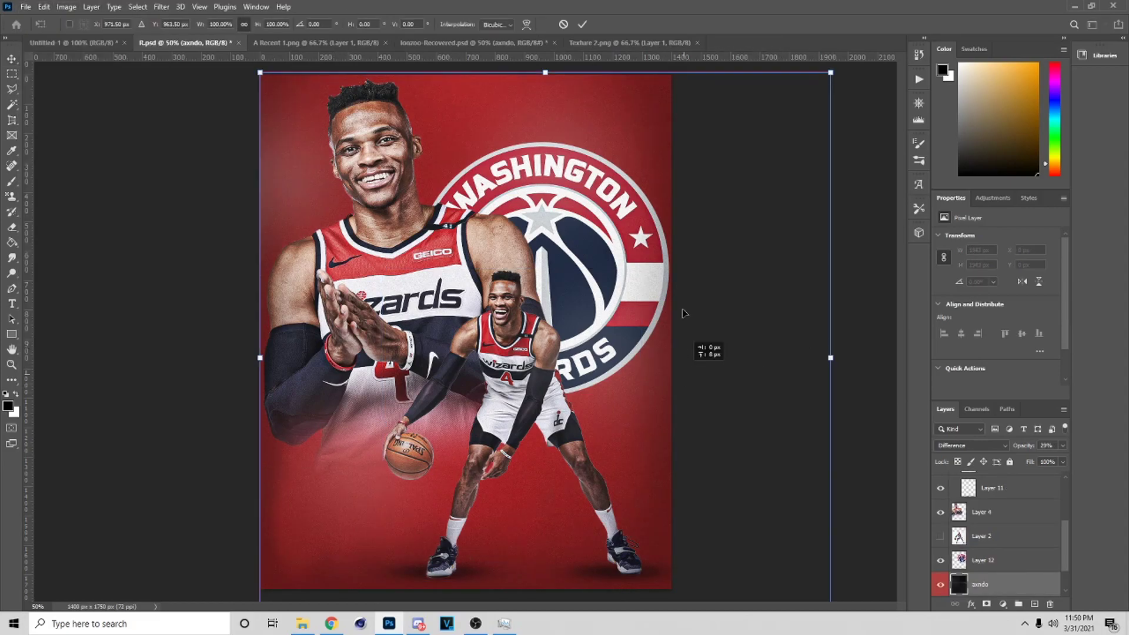
pyautogui.moveTo(683, 313)
pyautogui.mouseDown()
pyautogui.moveTo(720, 259)
pyautogui.moveTo(694, 323)
pyautogui.mouseUp()
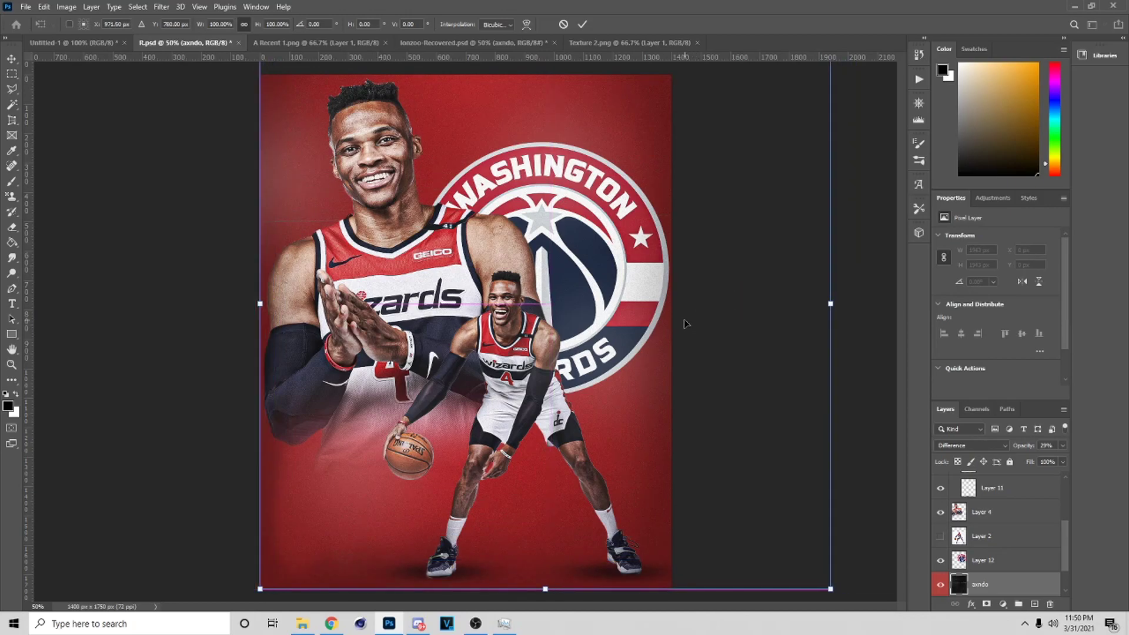
pyautogui.moveTo(836, 303); pyautogui.dragTo(713, 338)
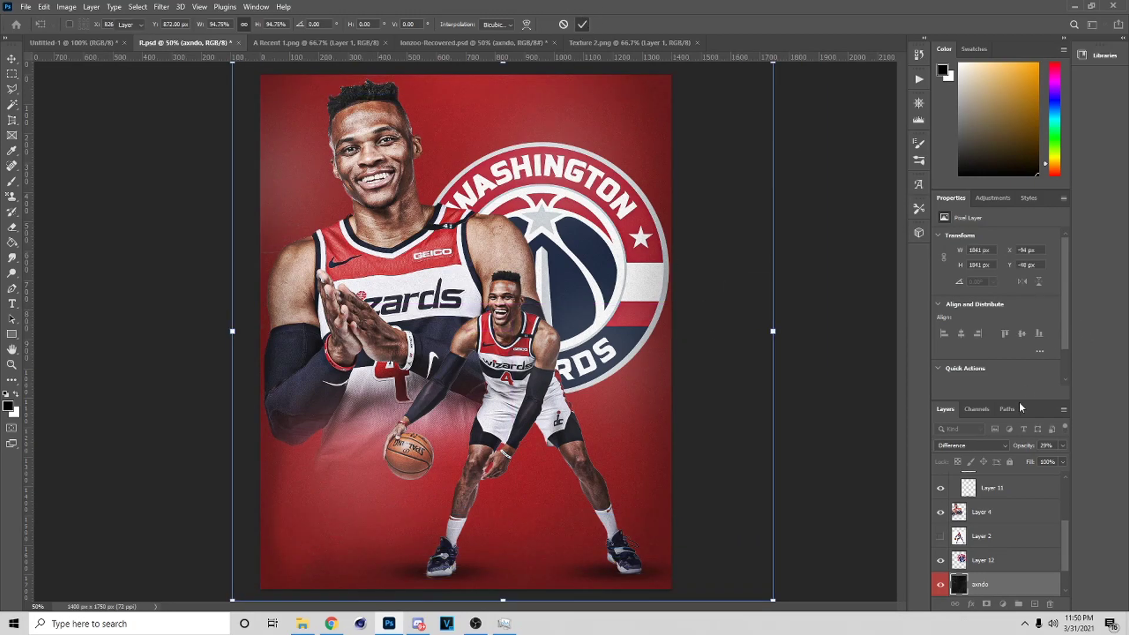
# - Set the axndo texture layer to Normal blending at 11% opacity and save the document
pyautogui.click(989, 445)
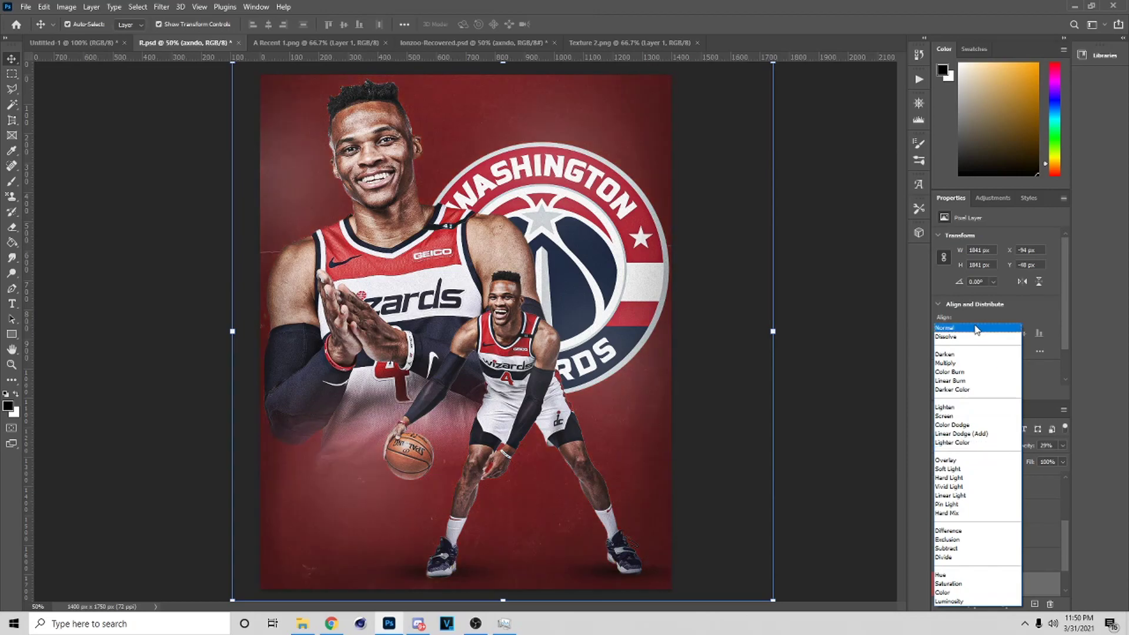
pyautogui.click(976, 328)
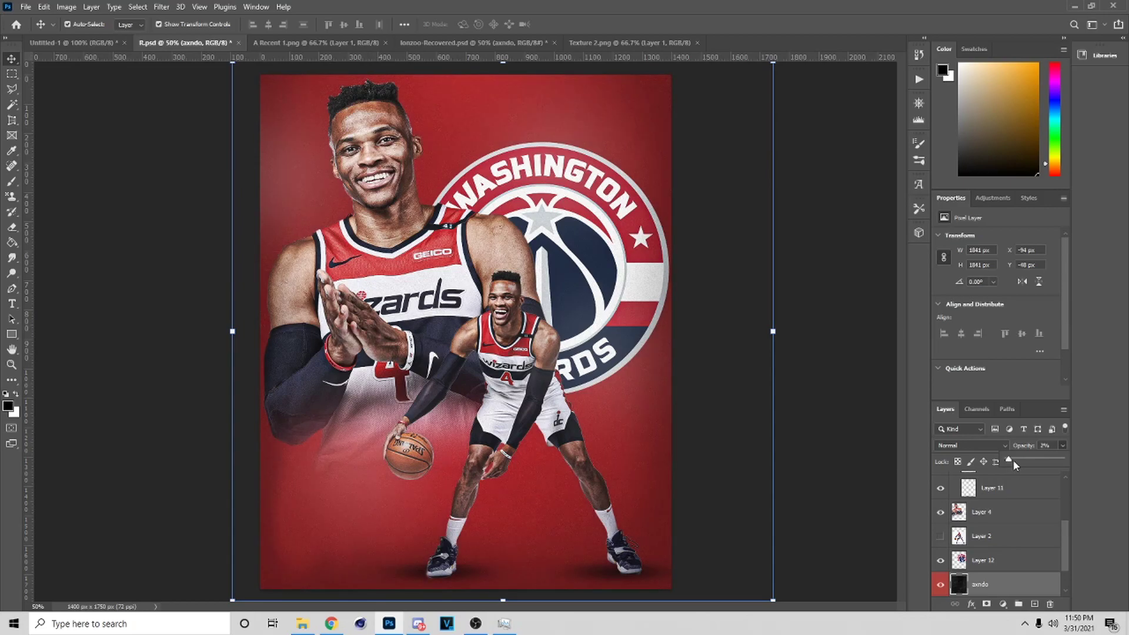
pyautogui.click(860, 451)
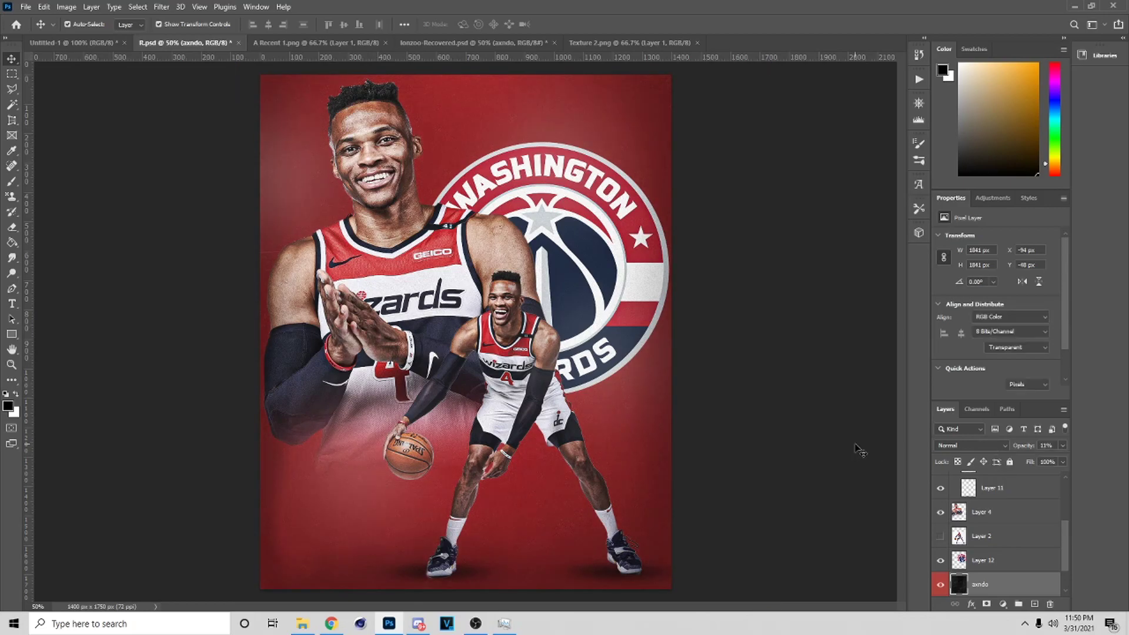
pyautogui.hotkey('ctrl', 's')
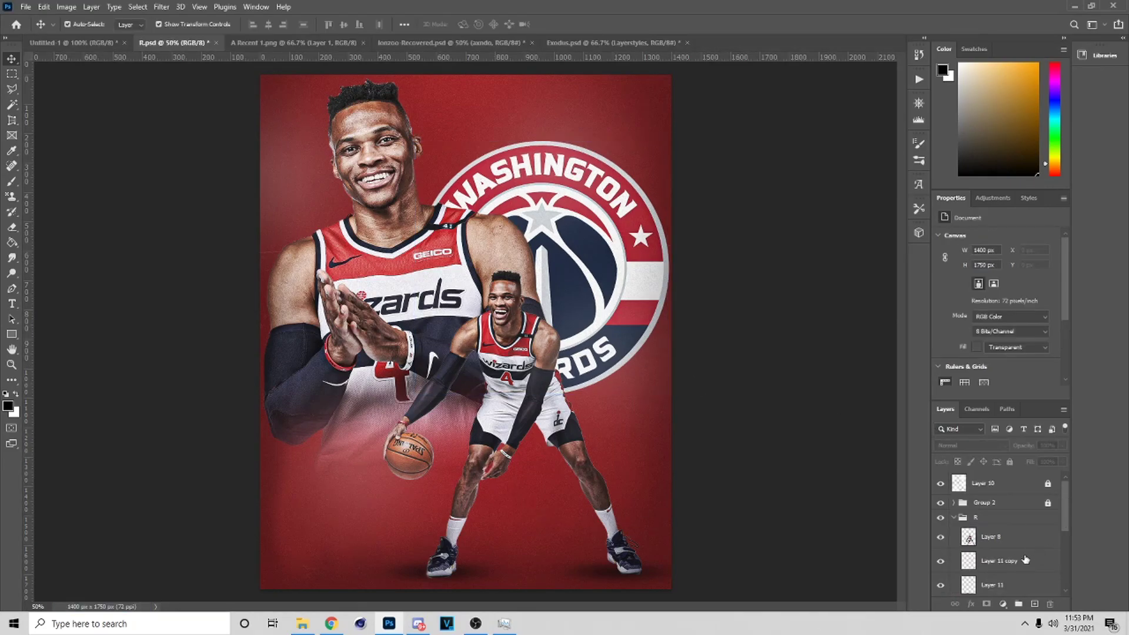
# - Collapse group R and paste another axndo texture layer directly above it
pyautogui.scroll(-1, 954, 492)
pyautogui.click(955, 493)
pyautogui.scroll(1, 975, 554)
pyautogui.click(974, 539)
pyautogui.hotkey('ctrl', 'v')
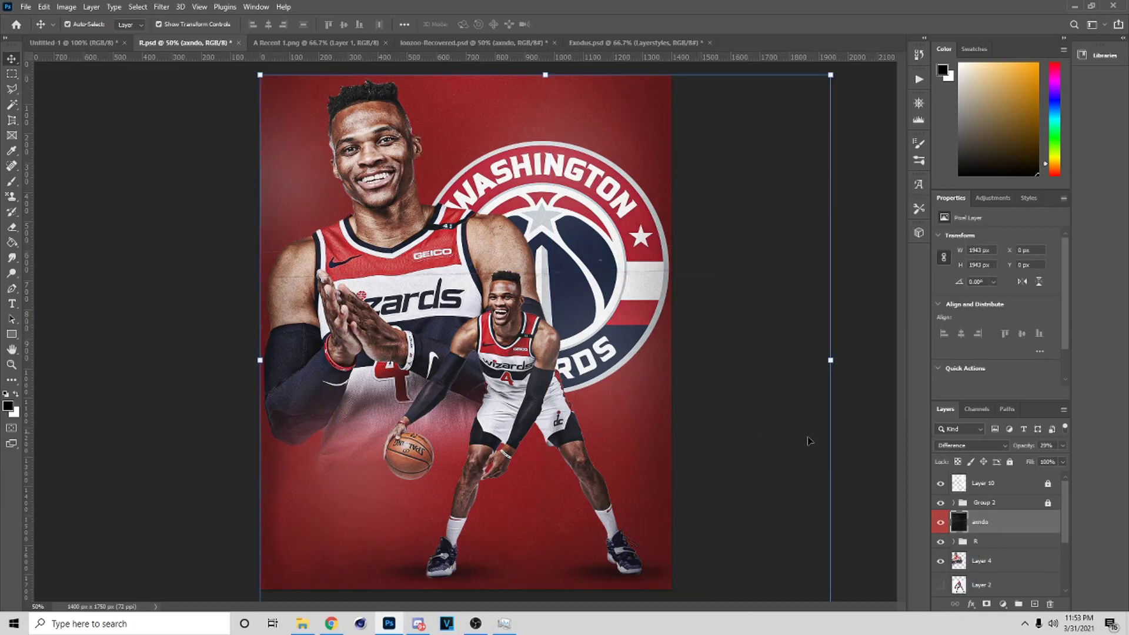
pyautogui.click(994, 541)
# - Switch to Chrome and browse the Capital One Arena image results for a photo to use in the background
pyautogui.click(331, 623)
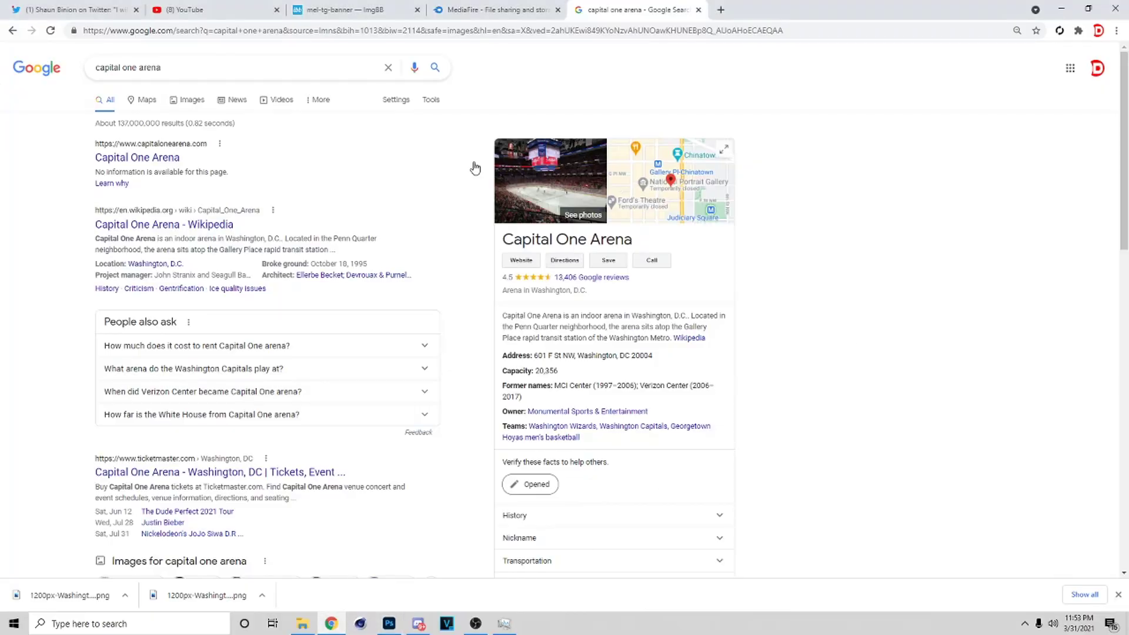
pyautogui.click(183, 101)
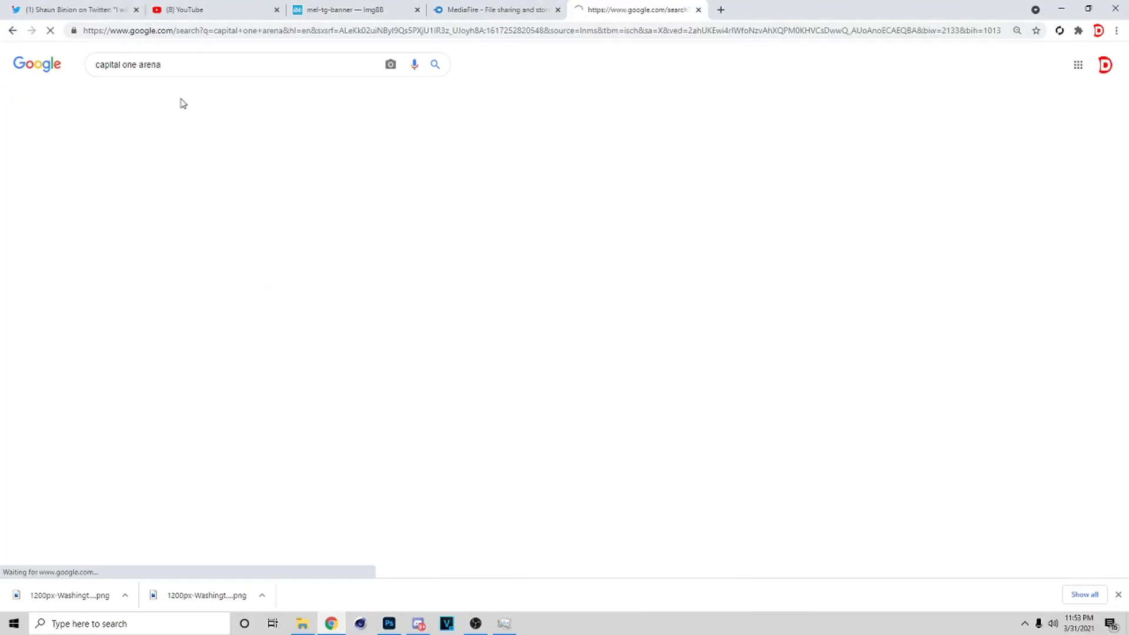
pyautogui.scroll(-4, 411, 247)
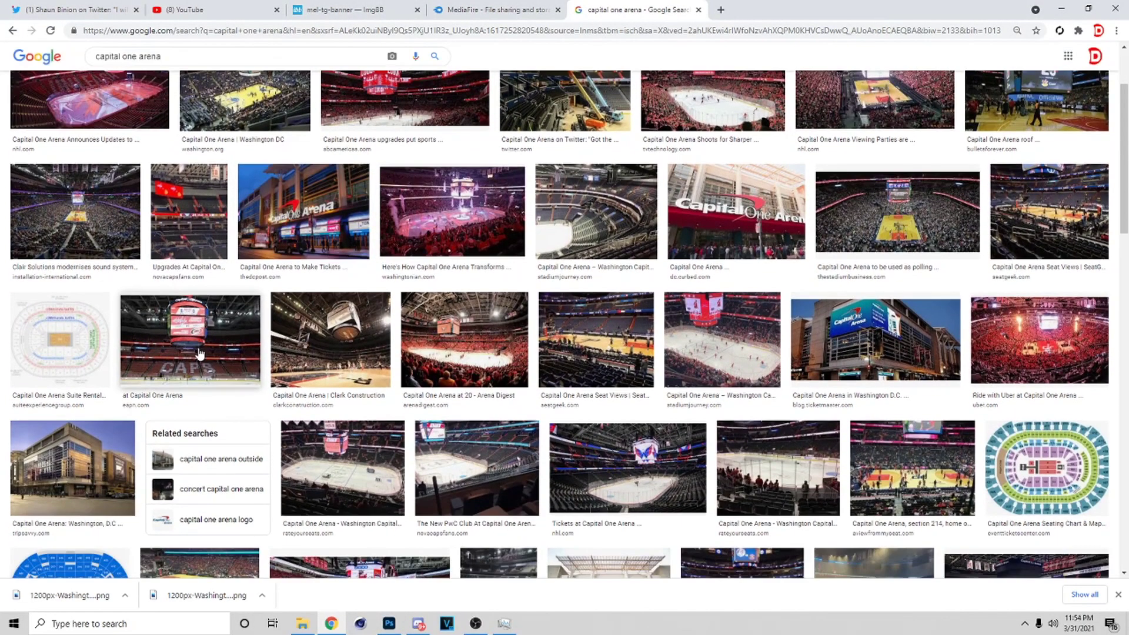
pyautogui.scroll(-2, 529, 247)
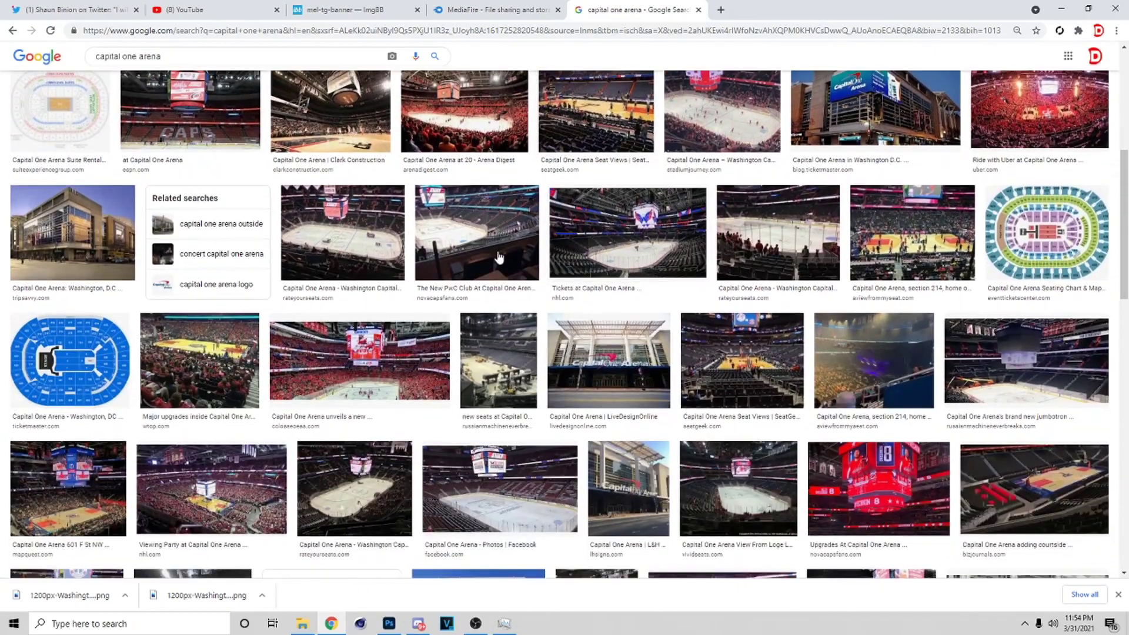
pyautogui.scroll(-1, 223, 310)
pyautogui.scroll(-1, 222, 310)
pyautogui.scroll(4, 79, 312)
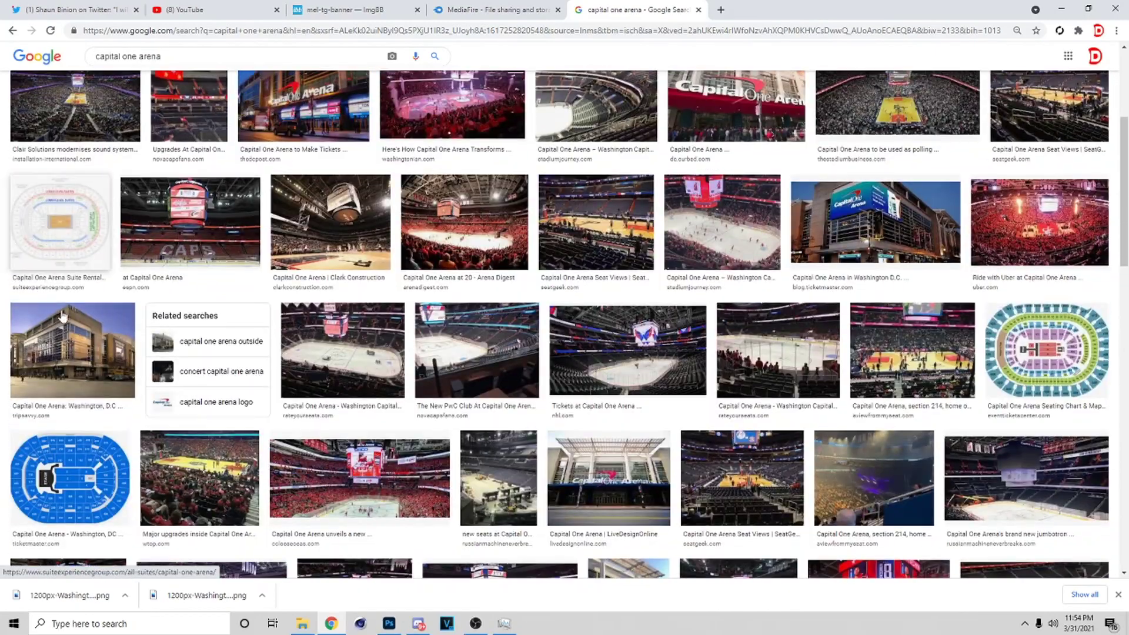
pyautogui.click(79, 312)
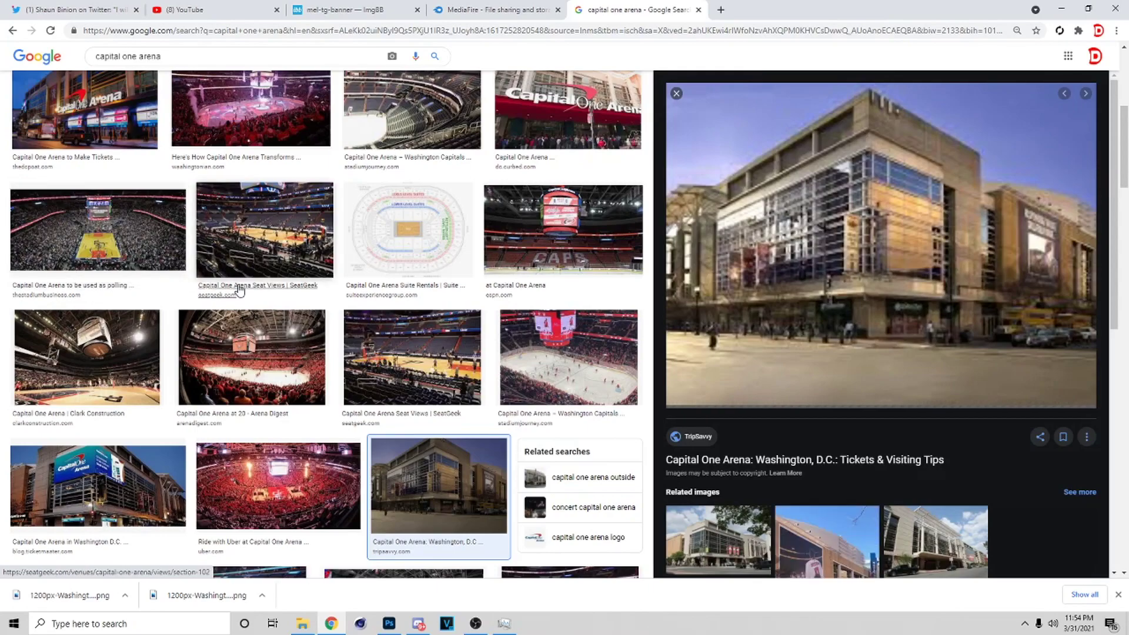
pyautogui.scroll(-5, 238, 292)
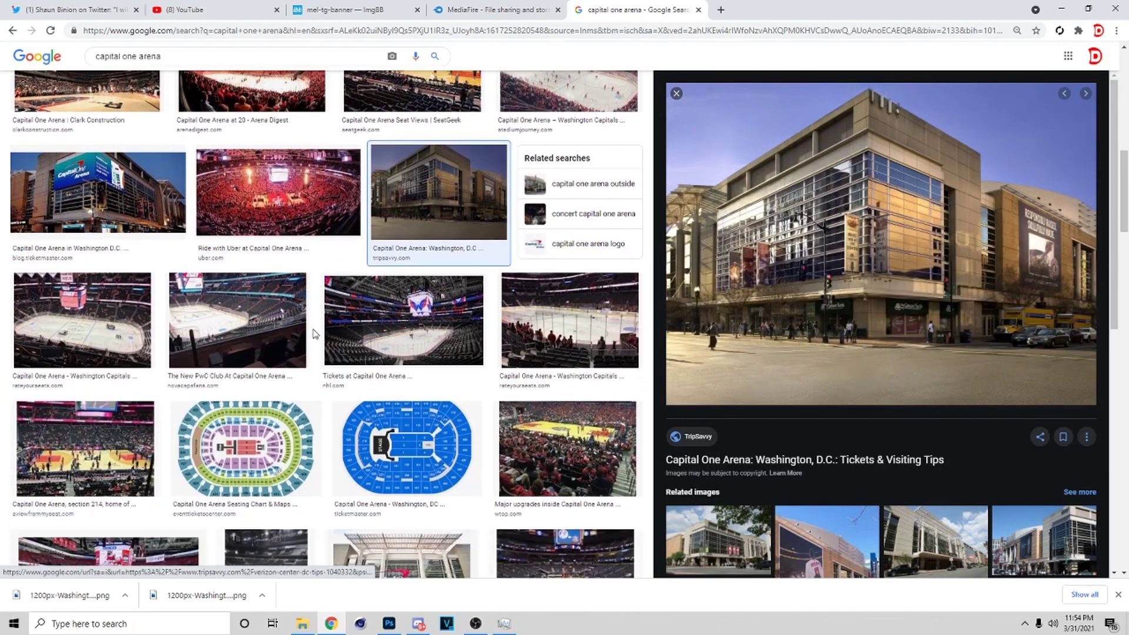
pyautogui.scroll(-7, 154, 287)
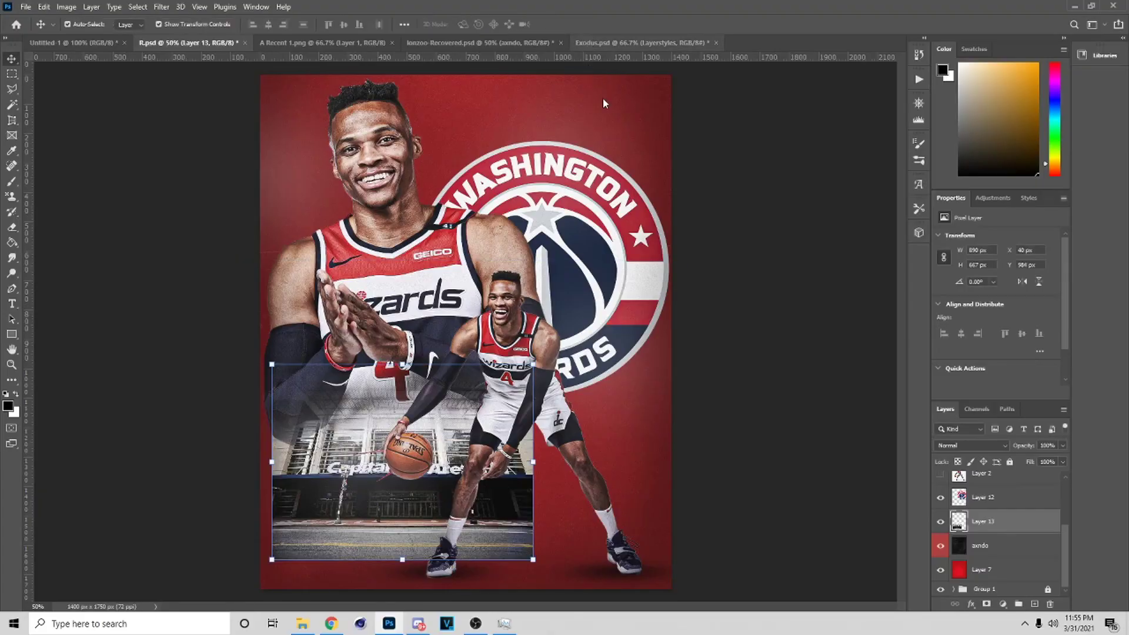
# - Erase the lower and outer edges of the arena photo with a soft 700 px eraser, fading it into the red background
pyautogui.press('e')
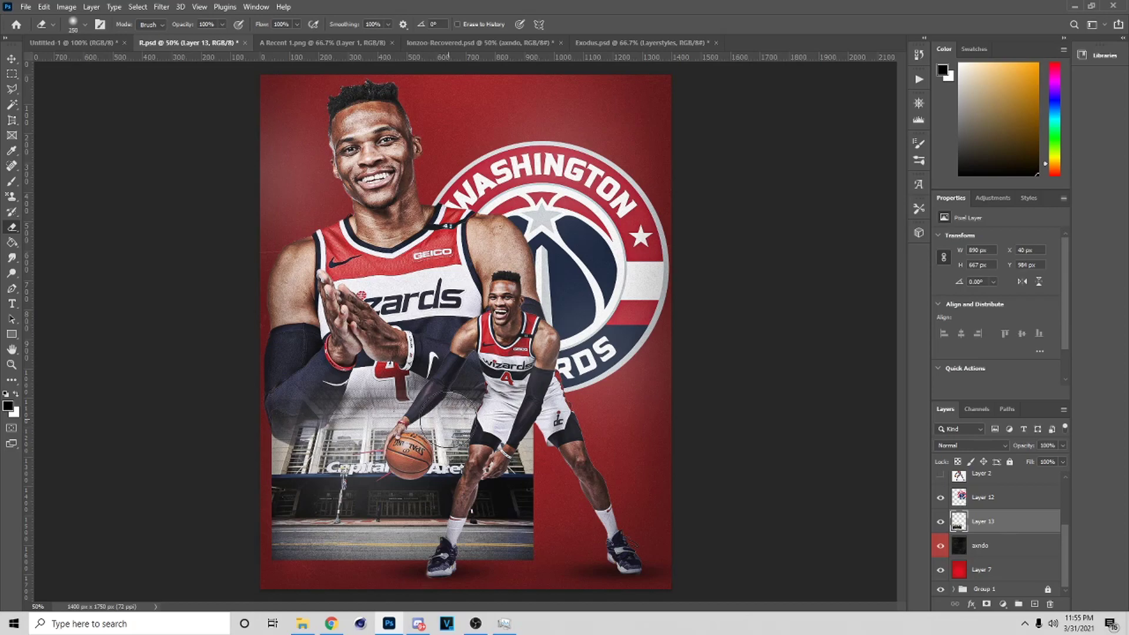
pyautogui.press(']')
pyautogui.press(']')
pyautogui.press(']')
pyautogui.press(']')
pyautogui.press(']')
pyautogui.press(']')
pyautogui.press(']')
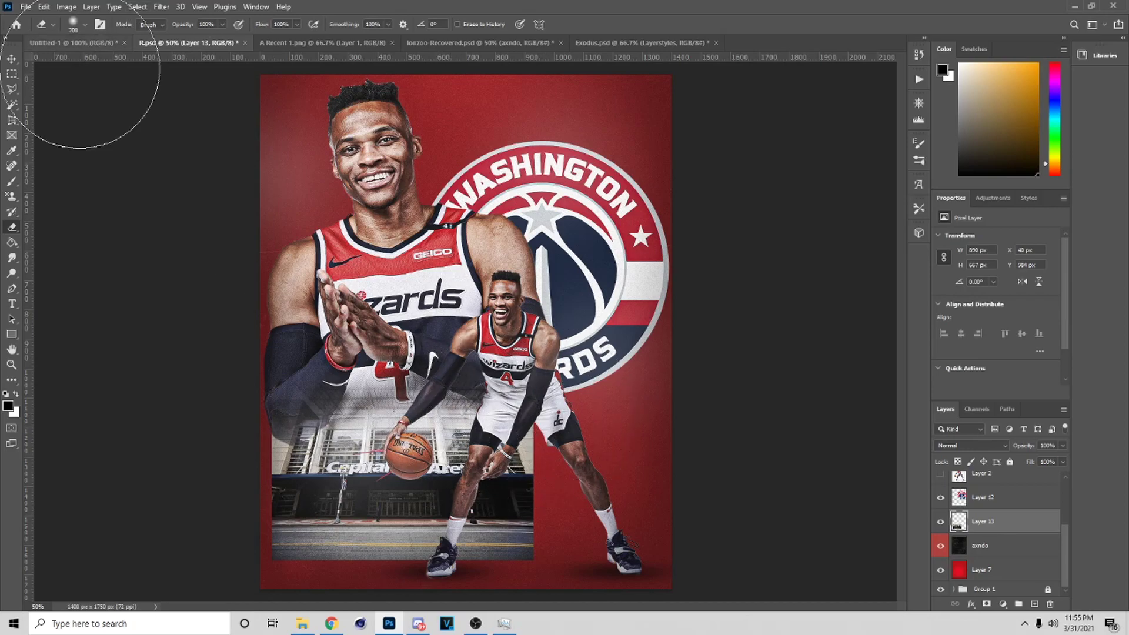
pyautogui.click(81, 30)
pyautogui.click(81, 29)
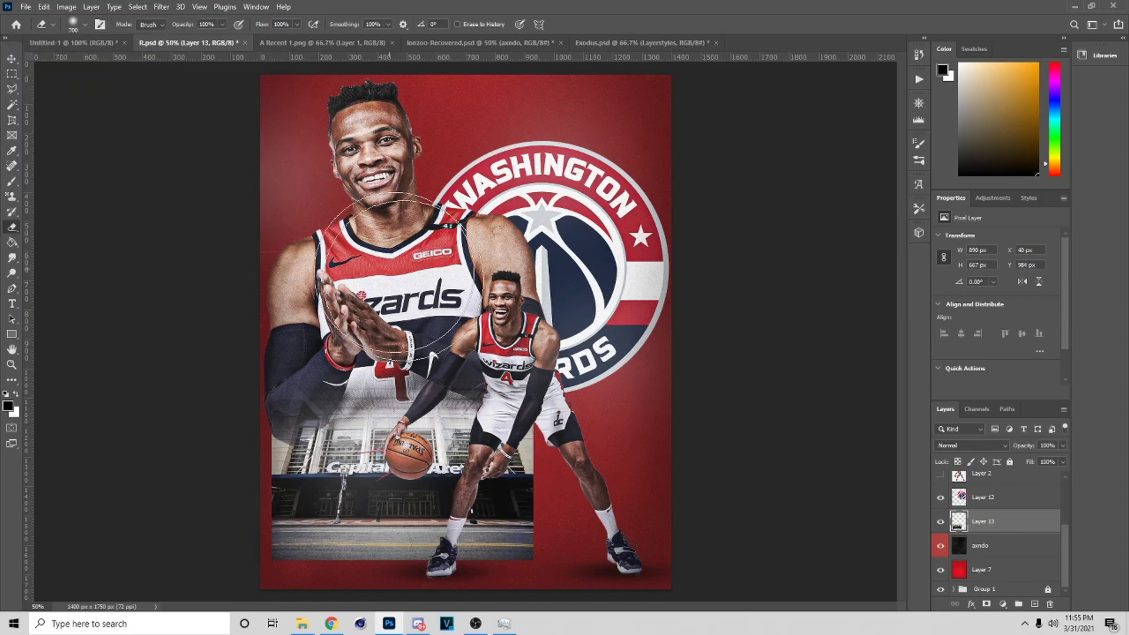
pyautogui.moveTo(557, 547)
pyautogui.mouseDown()
pyautogui.moveTo(417, 585)
pyautogui.moveTo(301, 589)
pyautogui.moveTo(189, 567)
pyautogui.mouseUp()
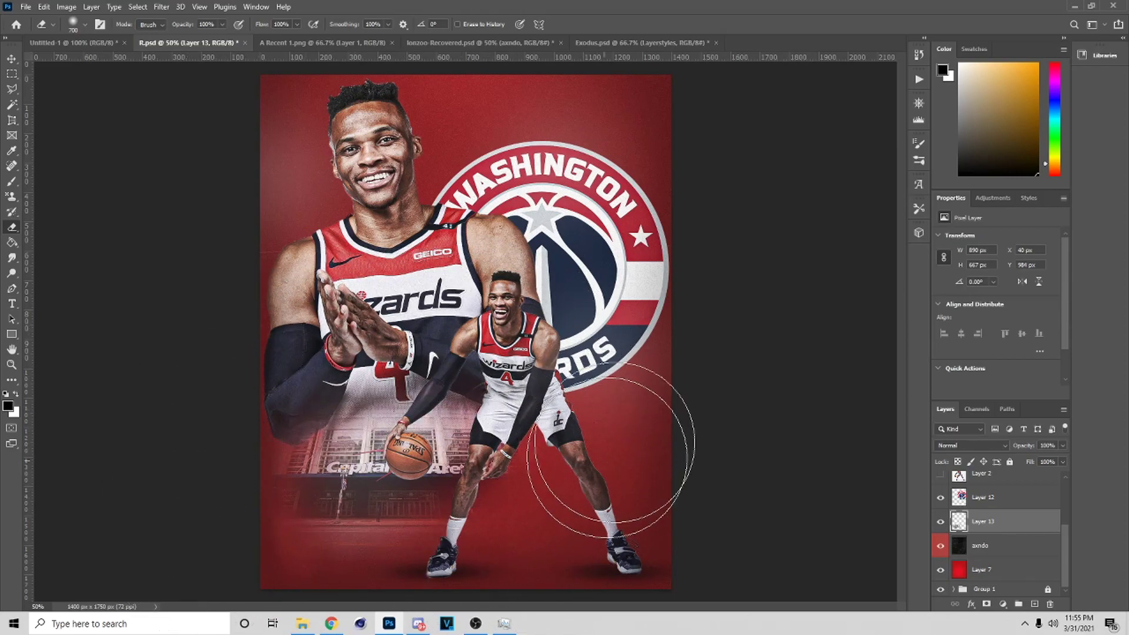
pyautogui.click(10, 60)
pyautogui.moveTo(420, 382); pyautogui.dragTo(414, 435)
pyautogui.hotkey('ctrl', 'z')
pyautogui.hotkey('ctrl', 'z')
pyautogui.hotkey('ctrl', 'z')
pyautogui.hotkey('ctrl', 'z')
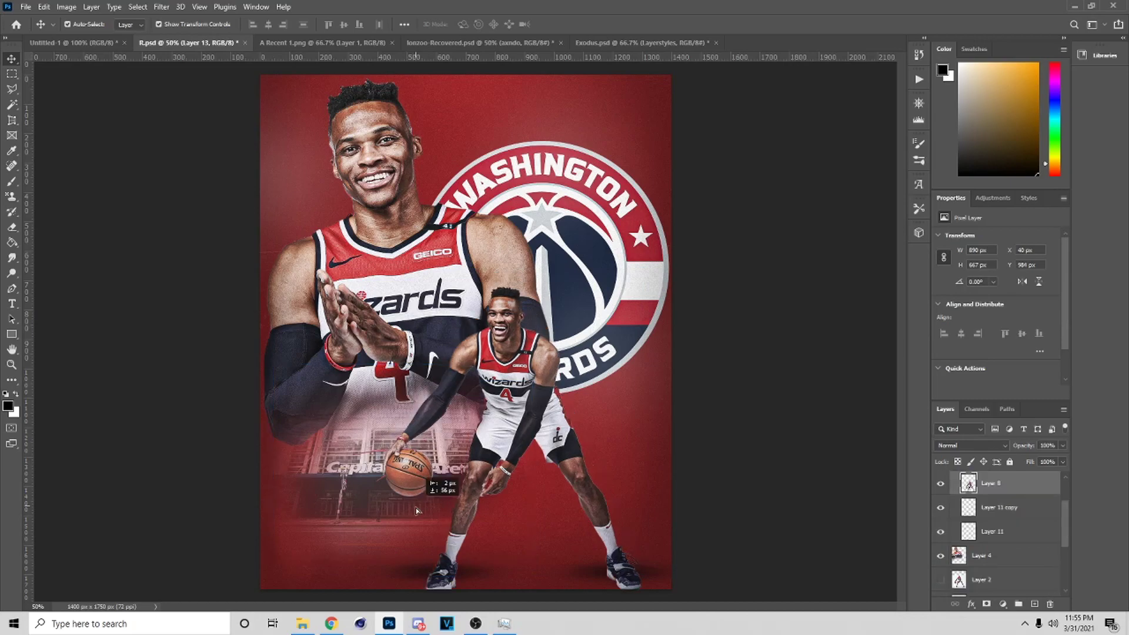
pyautogui.hotkey('ctrl', 'z')
pyautogui.hotkey('ctrl', 'z')
# - Enlarge the arena photo to 1048 × 786 px behind the large player's head at X -107, Y -124, and set its opacity to 15%
pyautogui.moveTo(535, 467); pyautogui.dragTo(838, 154)
pyautogui.moveTo(576, 125); pyautogui.dragTo(427, 139)
pyautogui.moveTo(490, 158); pyautogui.dragTo(513, 128)
pyautogui.click(582, 24)
pyautogui.moveTo(1061, 449); pyautogui.dragTo(1017, 460)
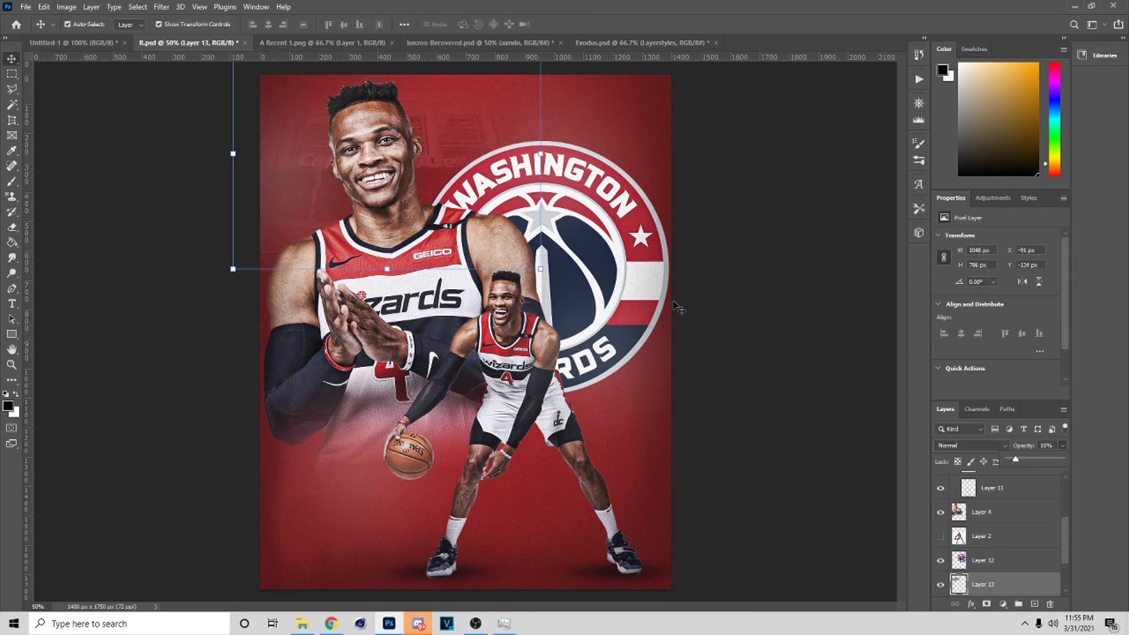
pyautogui.moveTo(471, 156); pyautogui.dragTo(466, 154)
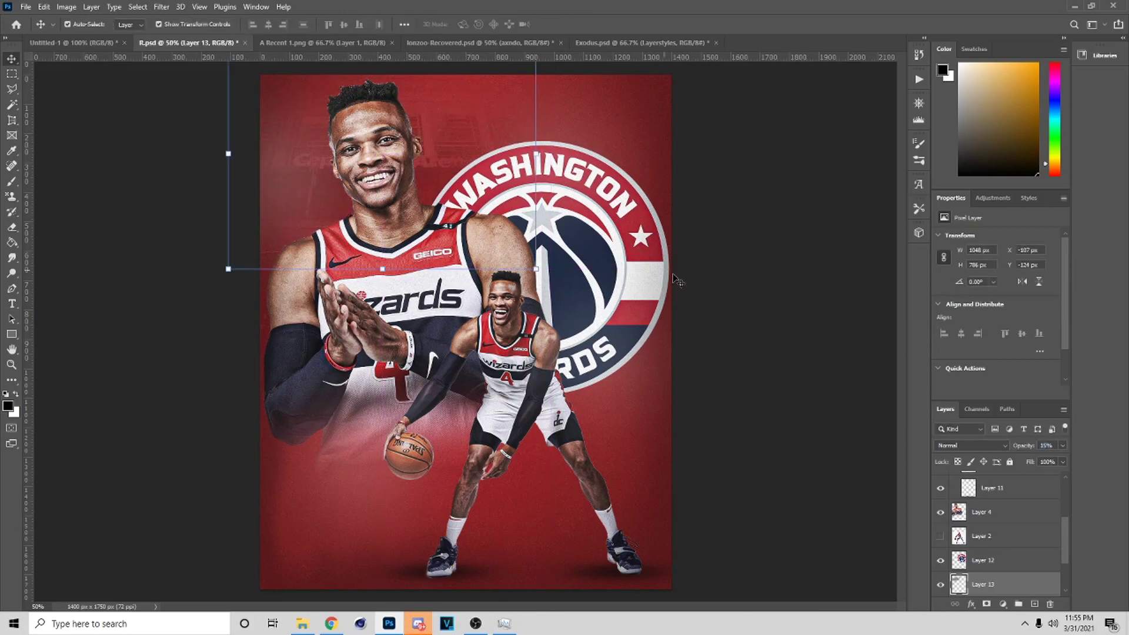
pyautogui.click(786, 386)
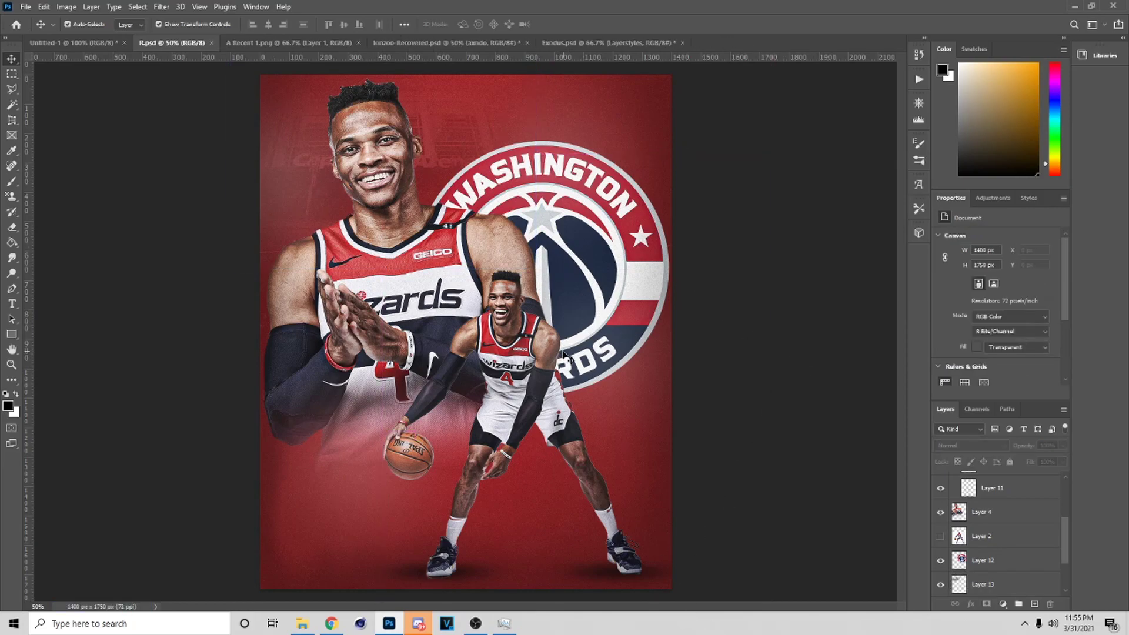
pyautogui.click(330, 153)
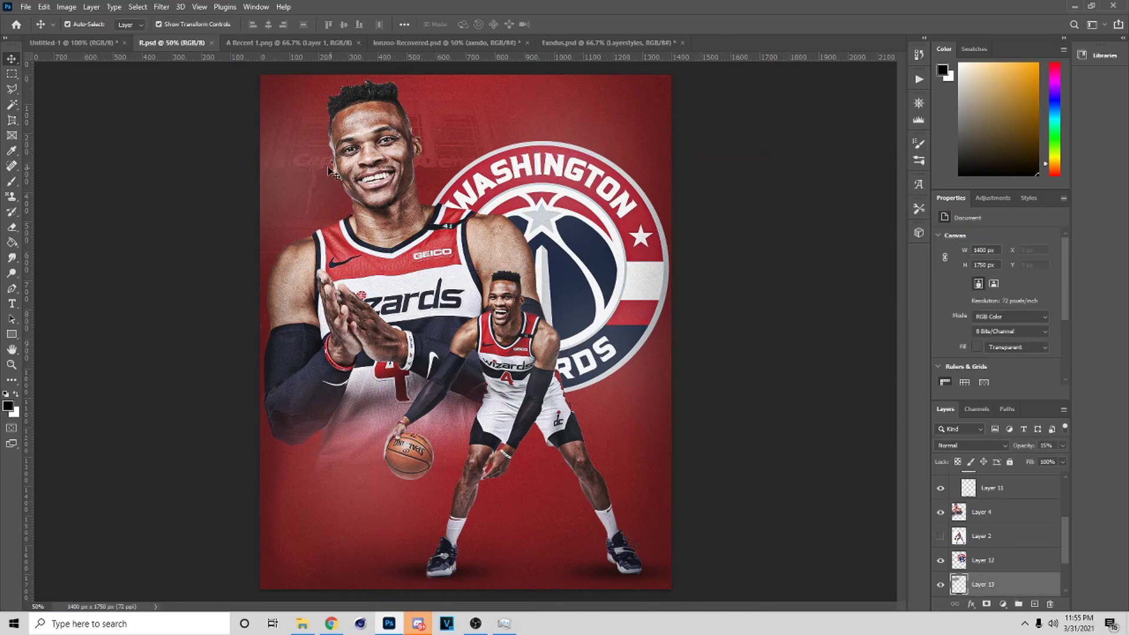
pyautogui.moveTo(305, 189); pyautogui.dragTo(308, 193)
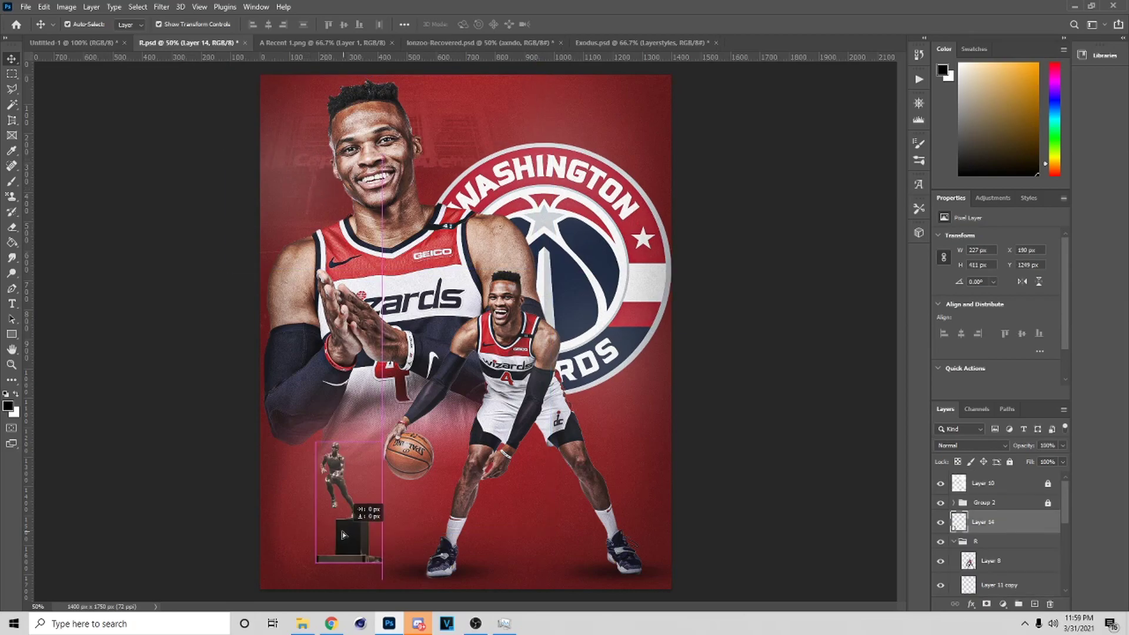
# - Move the trophy cut-out slightly left in the lower-left area of the canvas, beside the basketball
pyautogui.moveTo(342, 531)
pyautogui.mouseDown()
pyautogui.moveTo(558, 536)
pyautogui.moveTo(330, 535)
pyautogui.mouseUp()
pyautogui.click(507, 552)
pyautogui.click(443, 578)
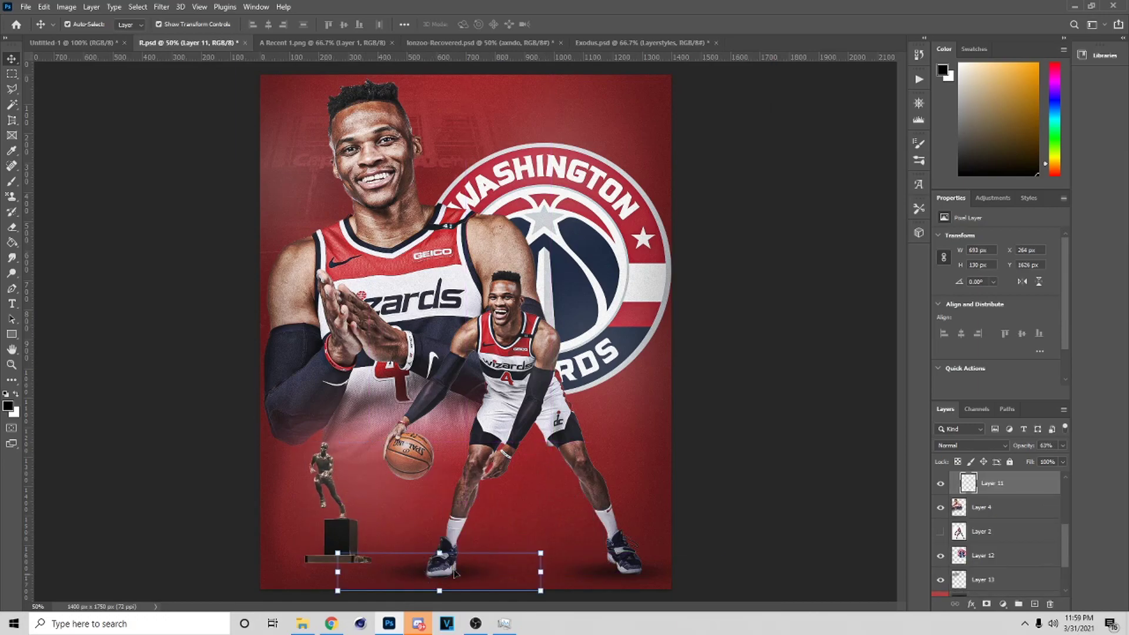
# - Add a new layer above the trophy layer and paint a single soft black spot between the small player's legs
pyautogui.scroll(5, 1035, 565)
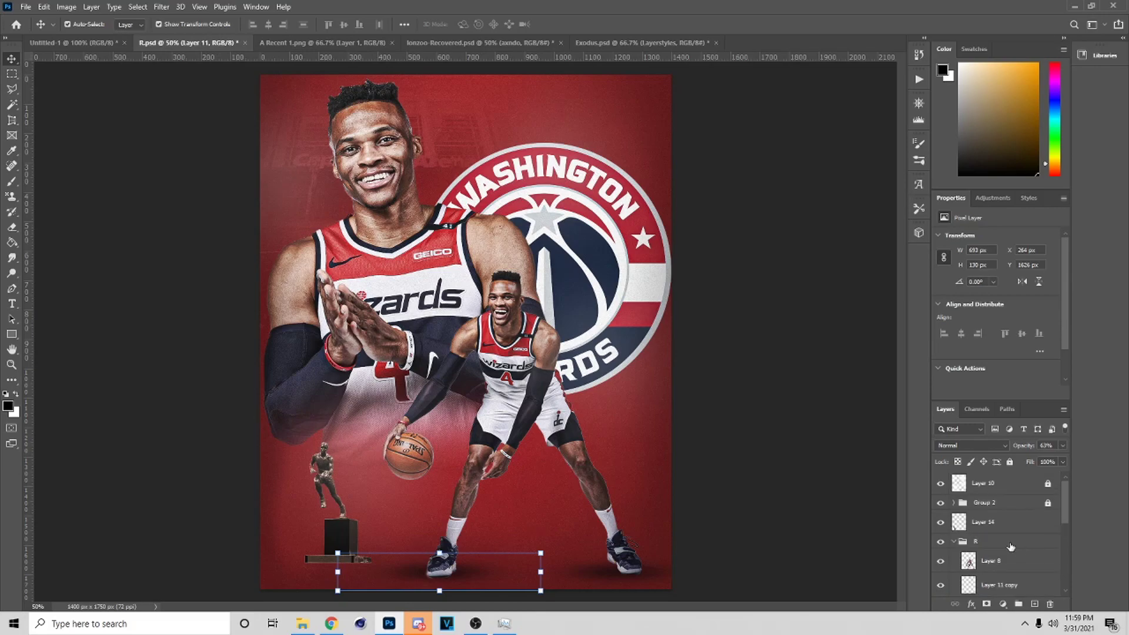
pyautogui.click(993, 523)
pyautogui.click(1035, 605)
pyautogui.press('b')
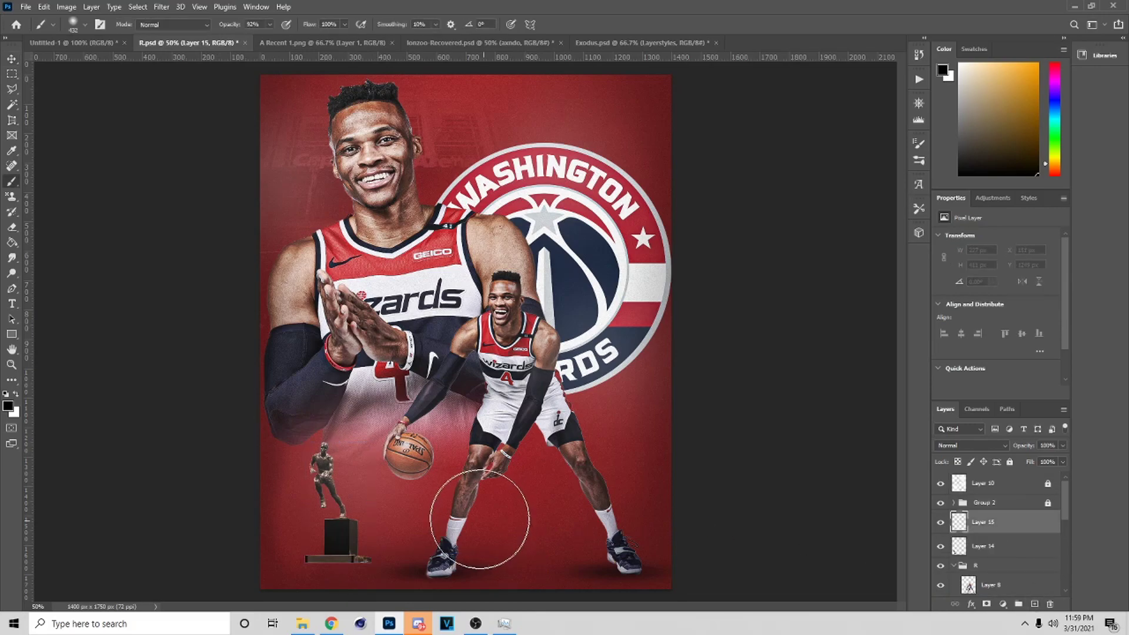
pyautogui.click(540, 507)
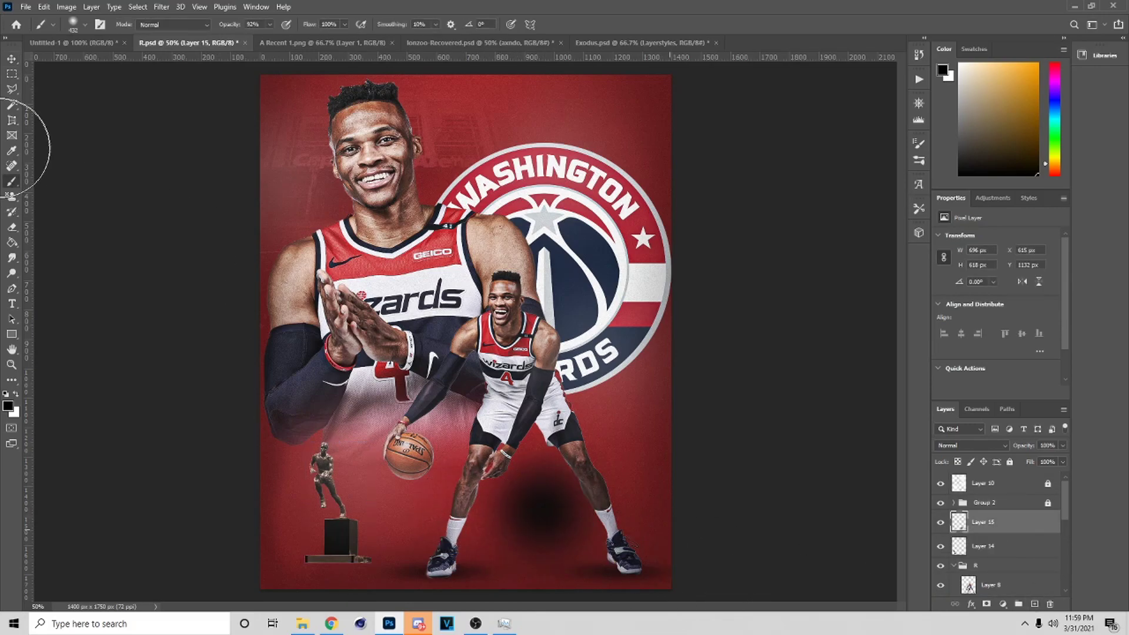
# - Flatten the black spot to 9.55% height under the trophy's base and place its layer below the trophy layer
pyautogui.click(11, 58)
pyautogui.moveTo(549, 405); pyautogui.dragTo(368, 566)
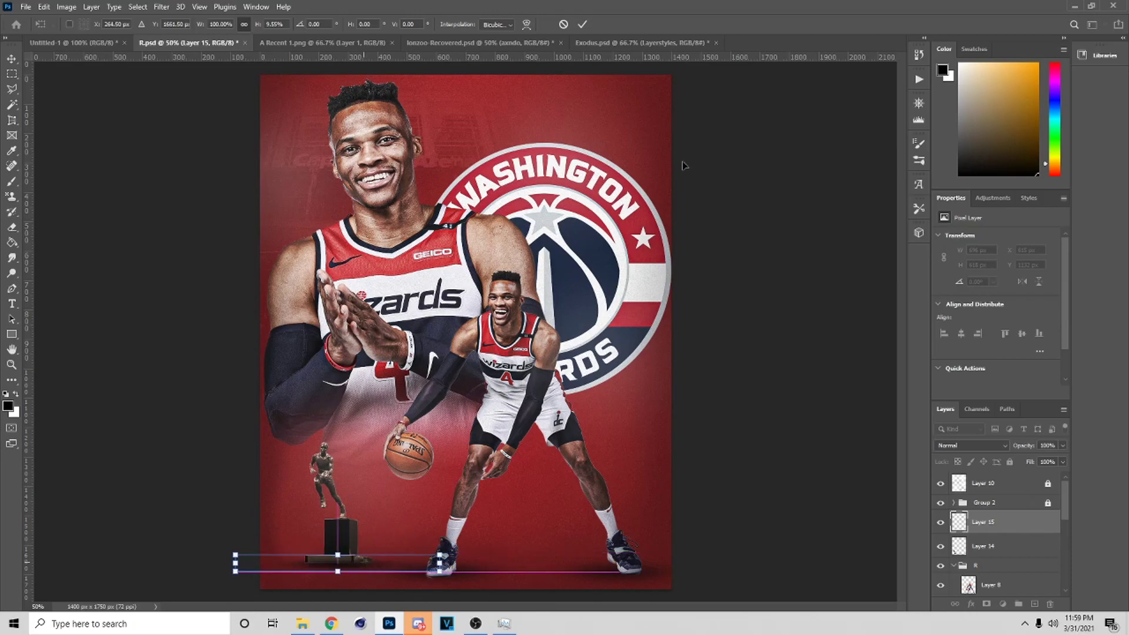
pyautogui.click(582, 24)
pyautogui.moveTo(988, 522); pyautogui.dragTo(994, 554)
pyautogui.moveTo(425, 563); pyautogui.dragTo(424, 564)
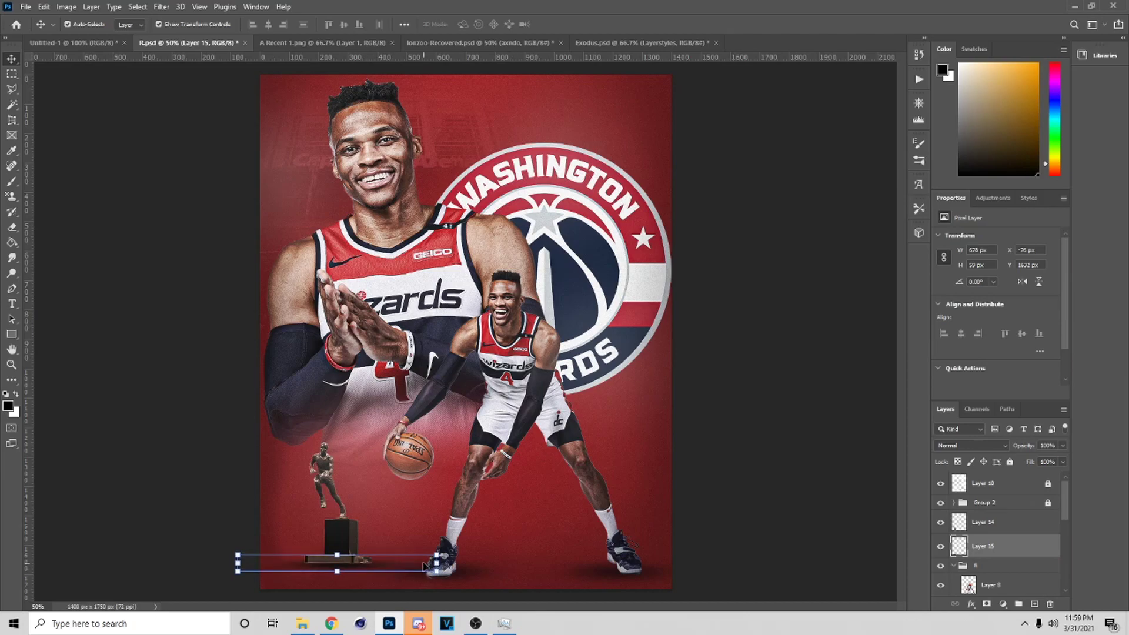
# - Move the trophy and its shadow together slightly down and left, placing the trophy at X 133 px, Y 1275 px
pyautogui.keyDown('shift'); pyautogui.click(981, 522); pyautogui.keyUp('shift')
pyautogui.click(441, 502)
pyautogui.moveTo(343, 513); pyautogui.dragTo(338, 520)
pyautogui.click(582, 25)
pyautogui.click(810, 493)
pyautogui.click(348, 553)
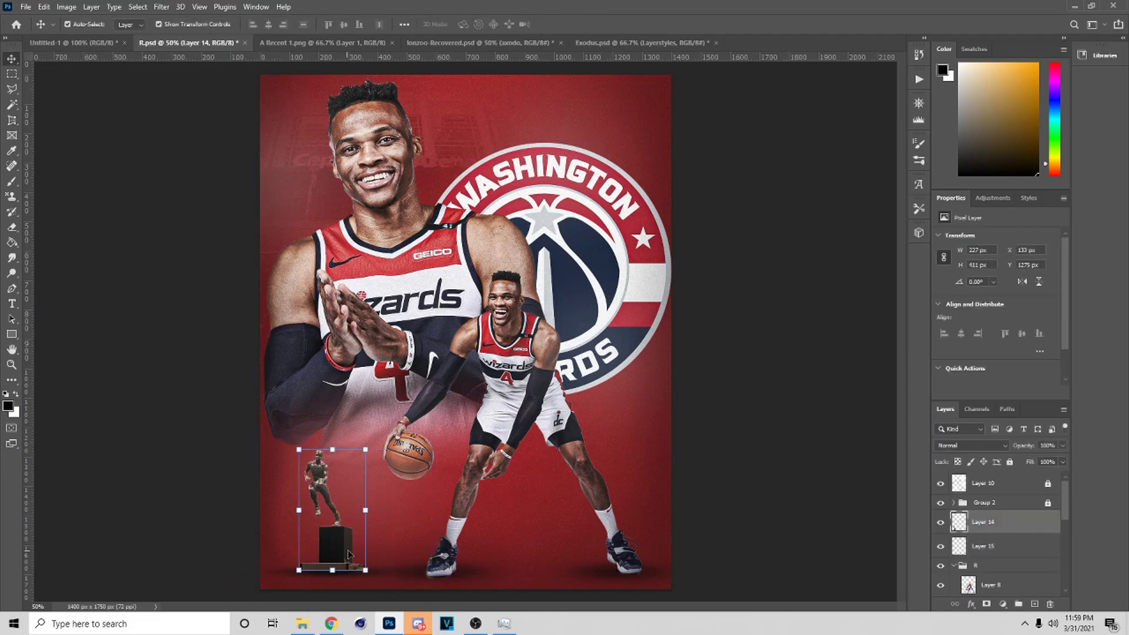
pyautogui.click(507, 506)
pyautogui.hotkey('ctrl', 'z')
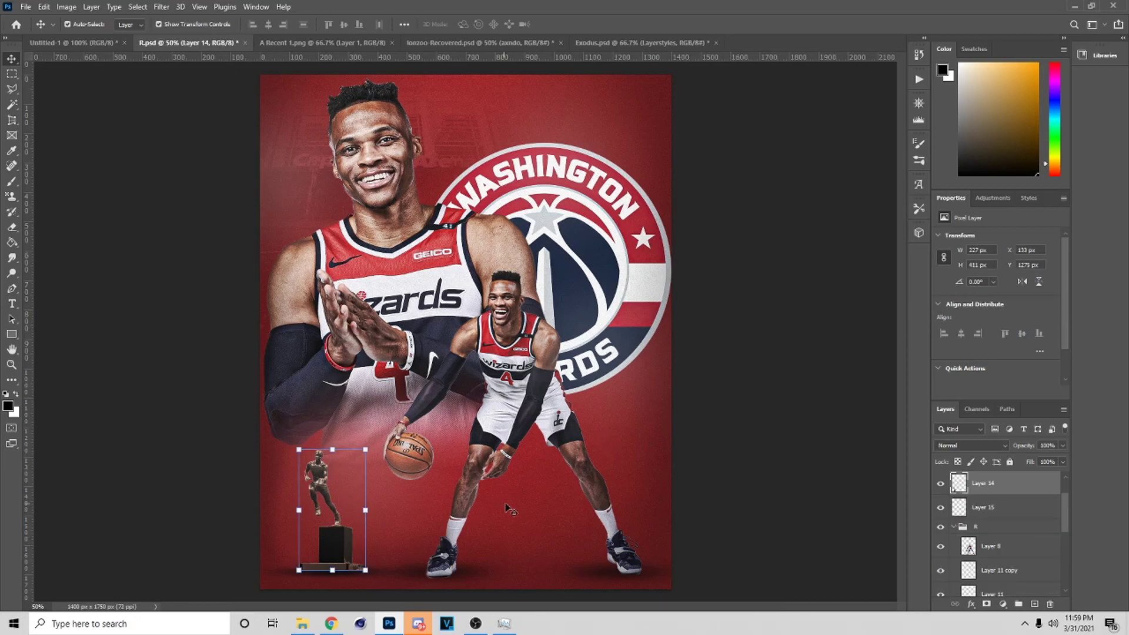
# - Nudge the trophy's shadow up 6 px against the base and save the document
pyautogui.click(720, 505)
pyautogui.click(357, 576)
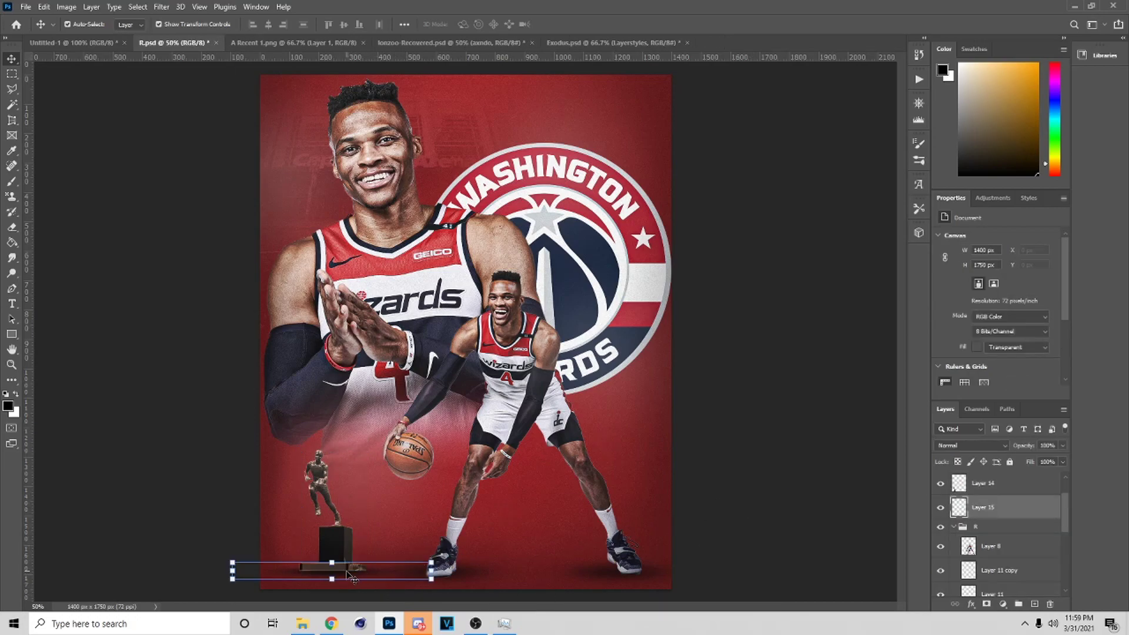
pyautogui.press('Up')
pyautogui.press('Up')
pyautogui.press('Up')
pyautogui.press('Up')
pyautogui.press('Up')
pyautogui.press('Up')
pyautogui.click(747, 516)
pyautogui.hotkey('ctrl', 's')
# - Set the opacity of the shadow under the small player's right-hand shoe, Layer 11 copy, to 55%
pyautogui.click(364, 556)
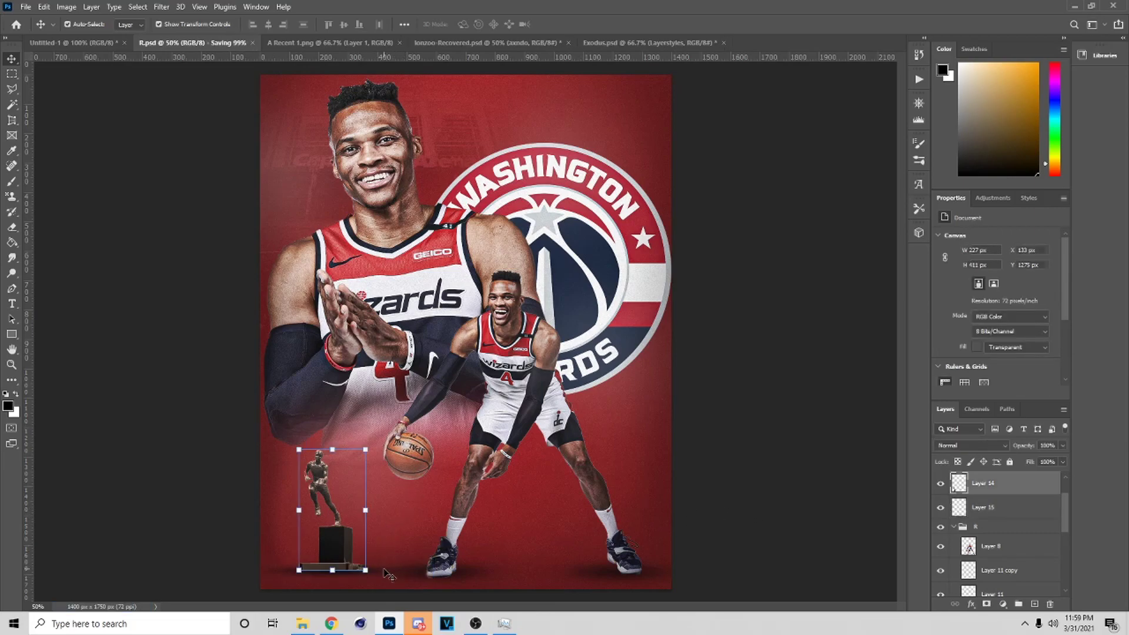
pyautogui.click(386, 573)
pyautogui.click(656, 564)
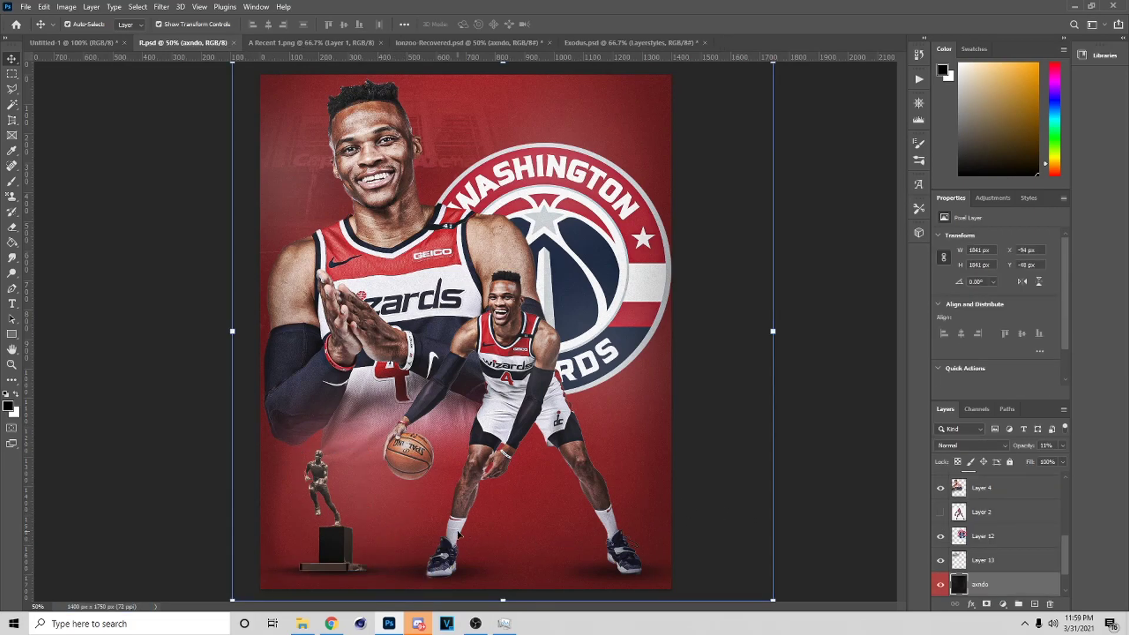
pyautogui.click(438, 566)
pyautogui.click(421, 579)
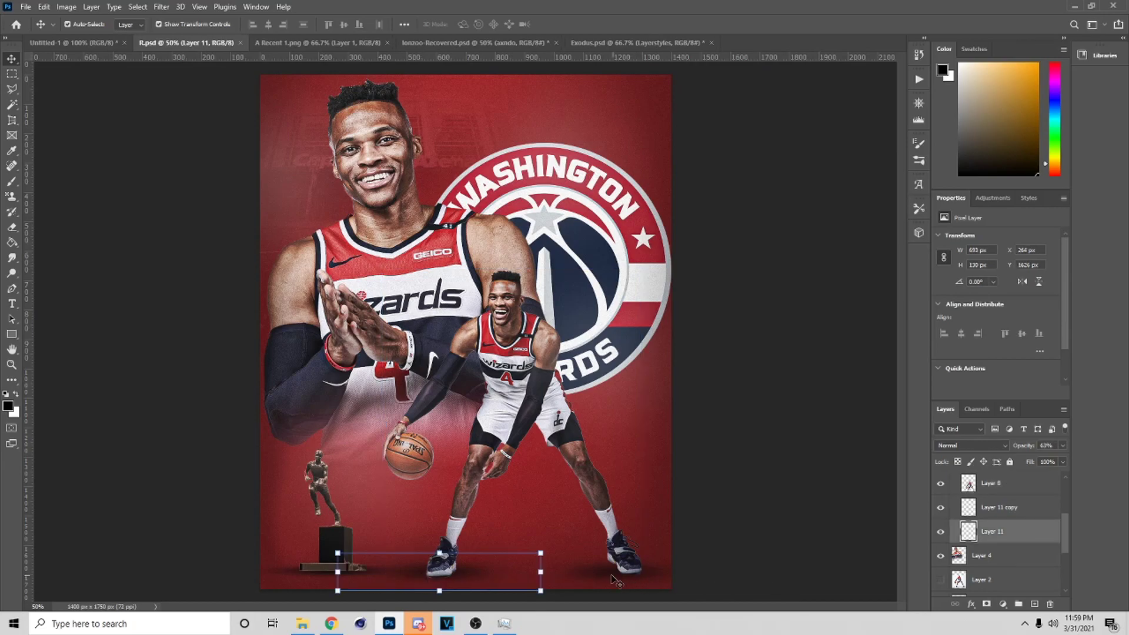
pyautogui.click(615, 581)
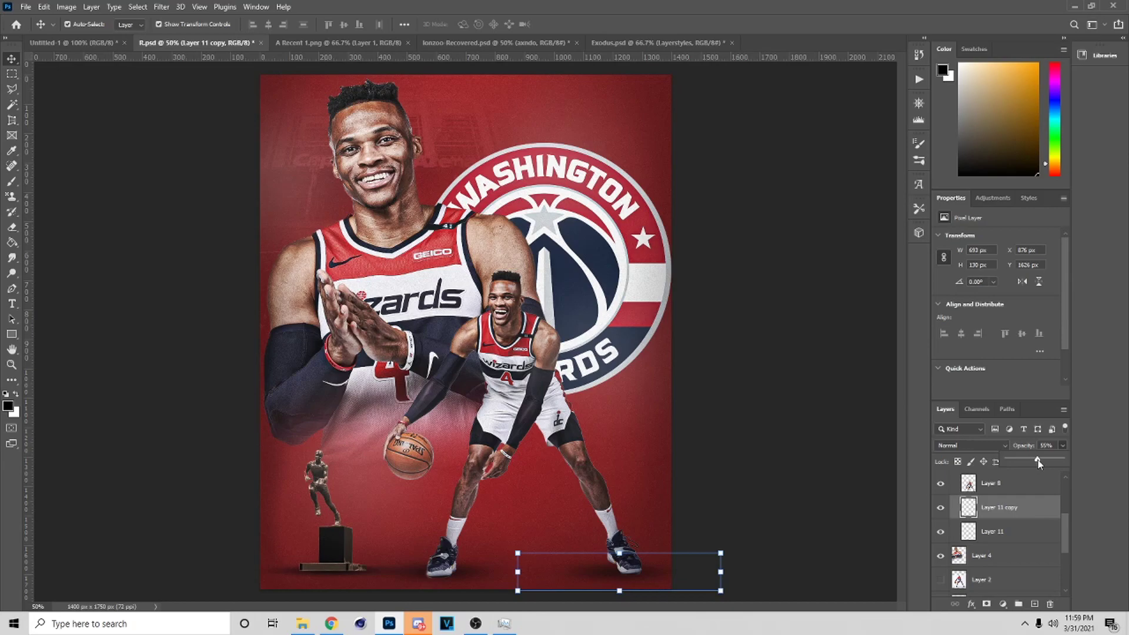
pyautogui.click(743, 522)
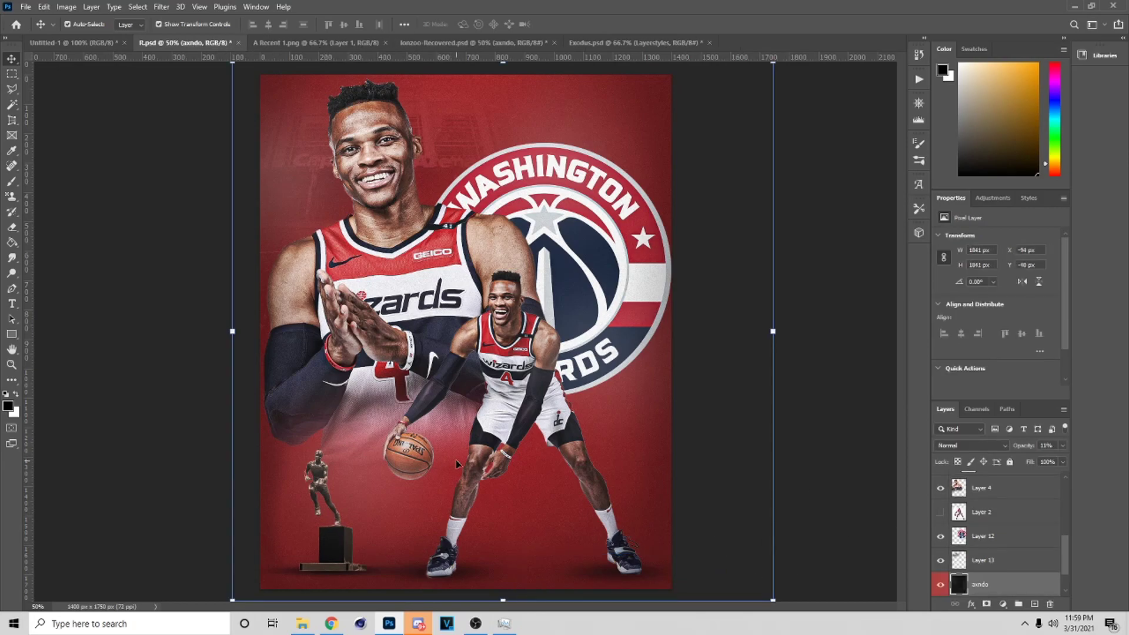
pyautogui.click(309, 147)
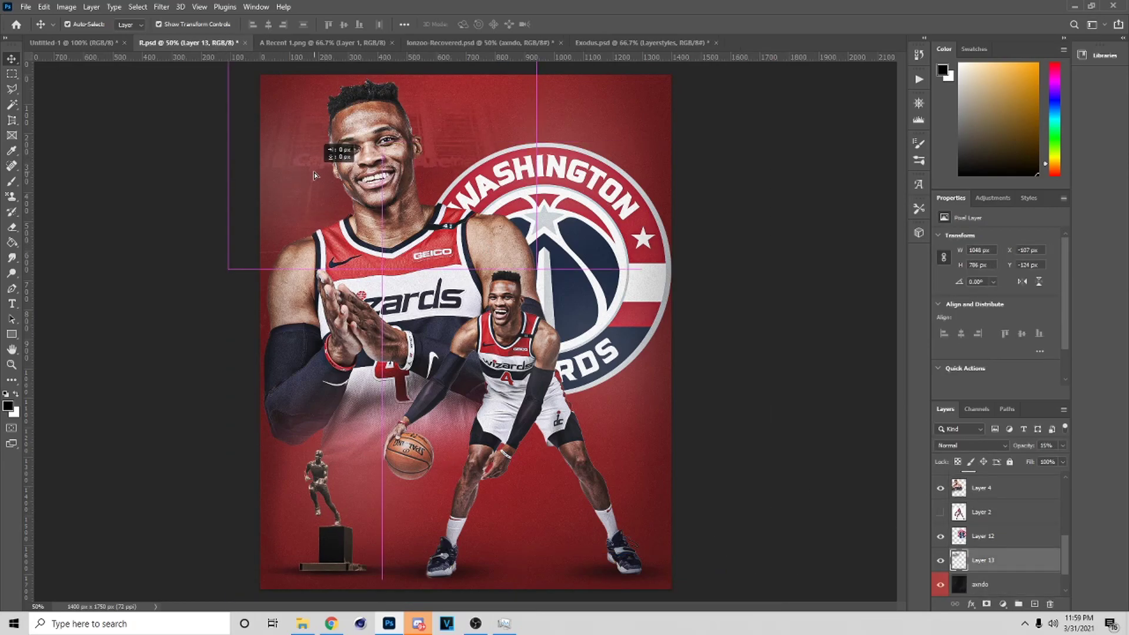
pyautogui.click(607, 229)
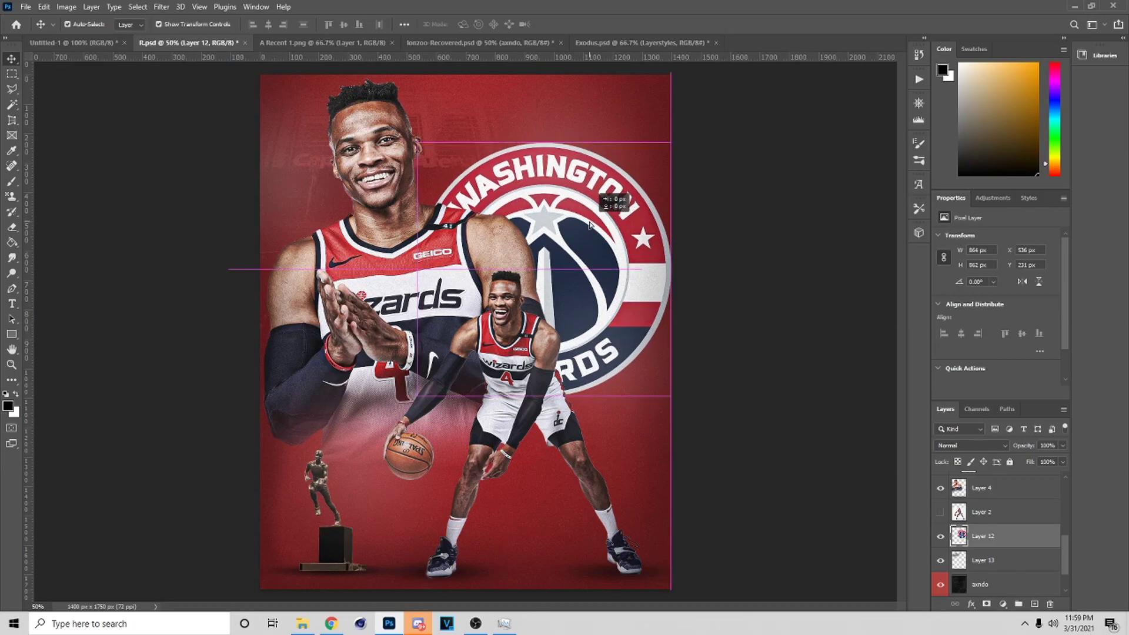
pyautogui.hotkey('ctrl', 't')
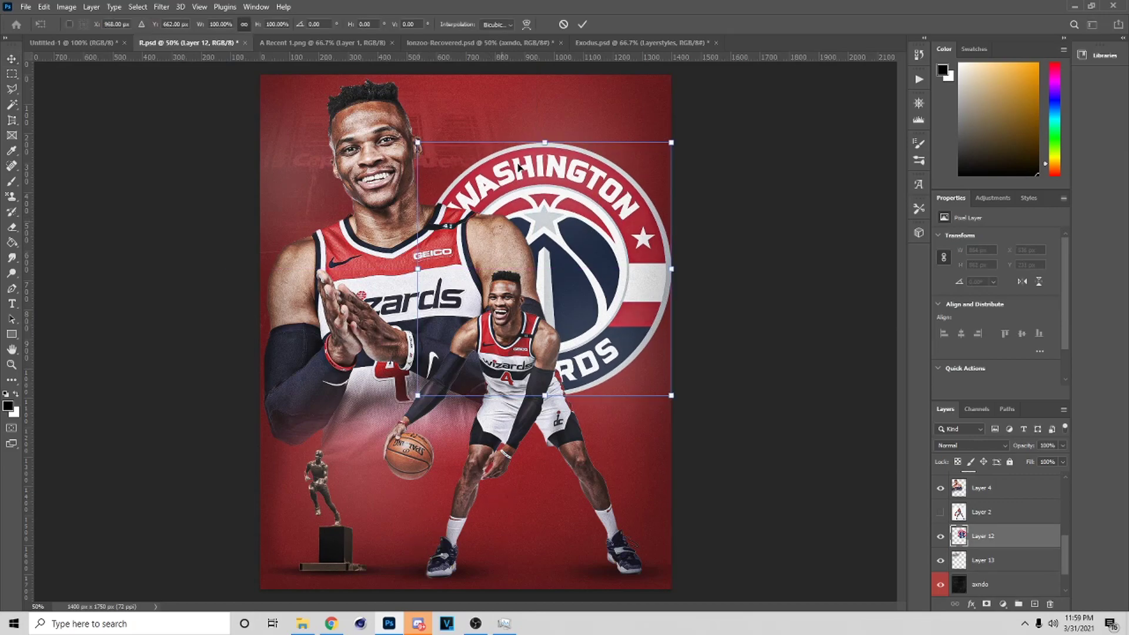
pyautogui.click(567, 25)
pyautogui.click(824, 328)
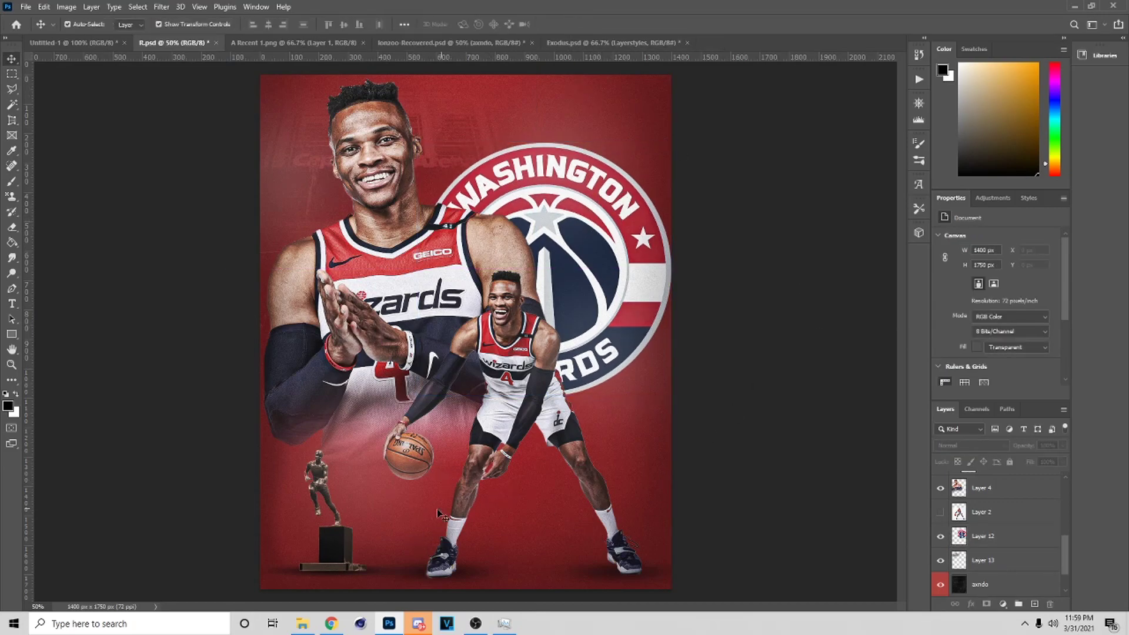
pyautogui.click(333, 547)
pyautogui.click(586, 266)
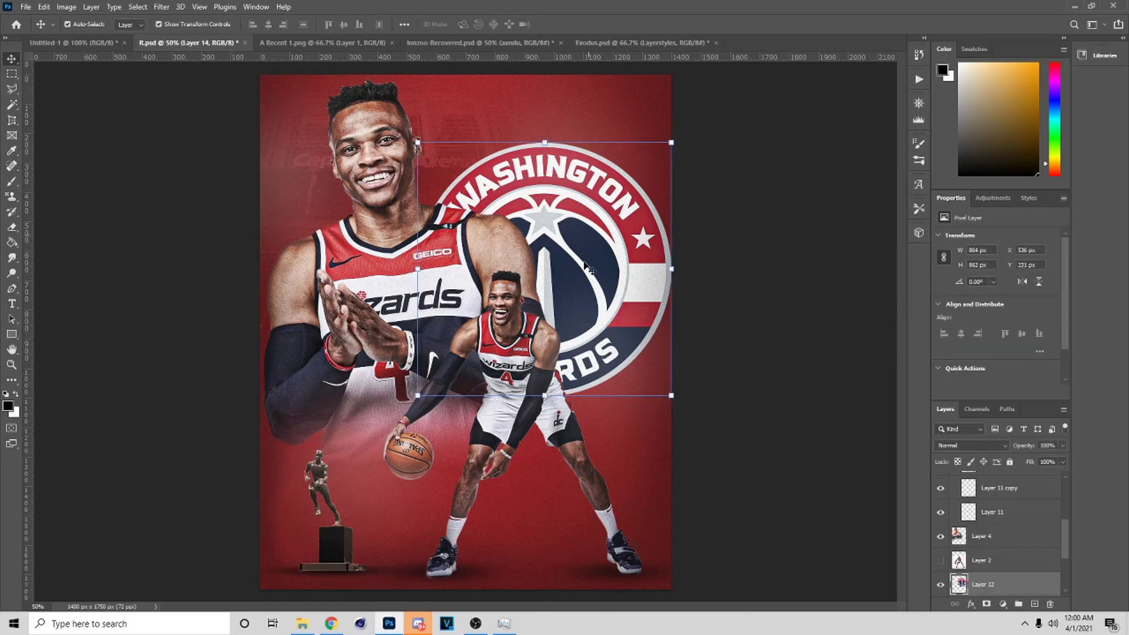
pyautogui.click(372, 348)
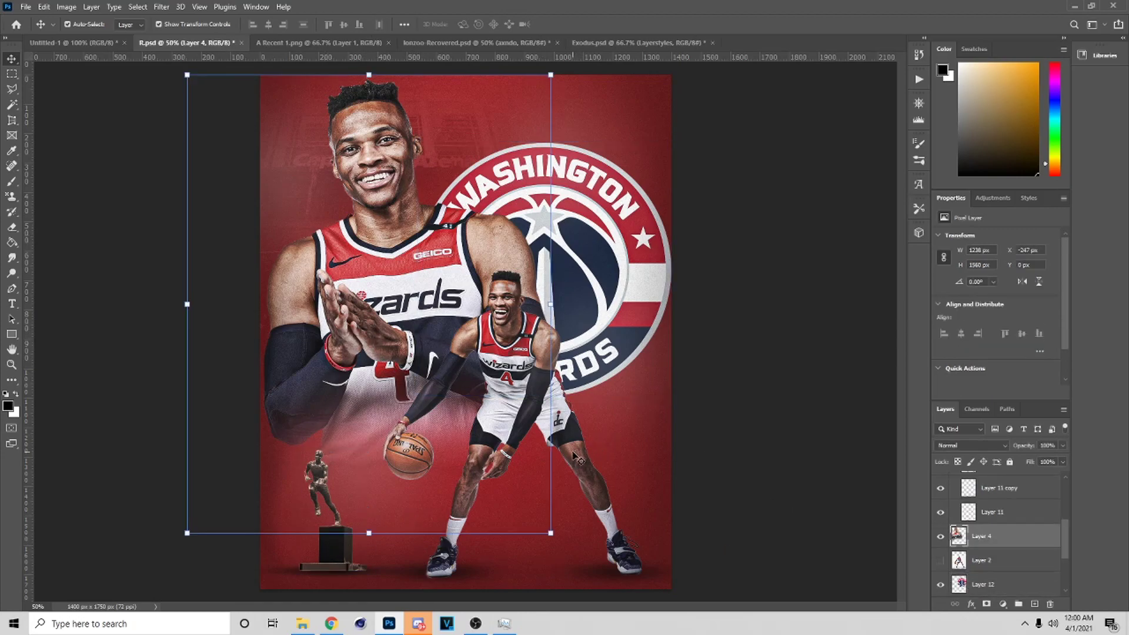
pyautogui.click(744, 434)
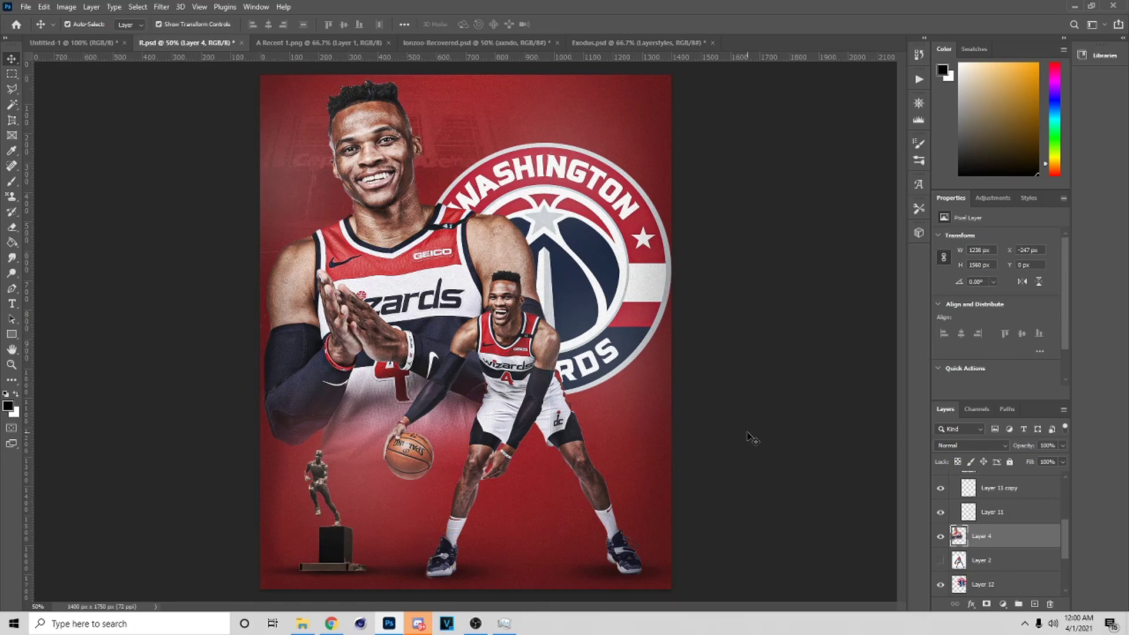
pyautogui.click(1010, 494)
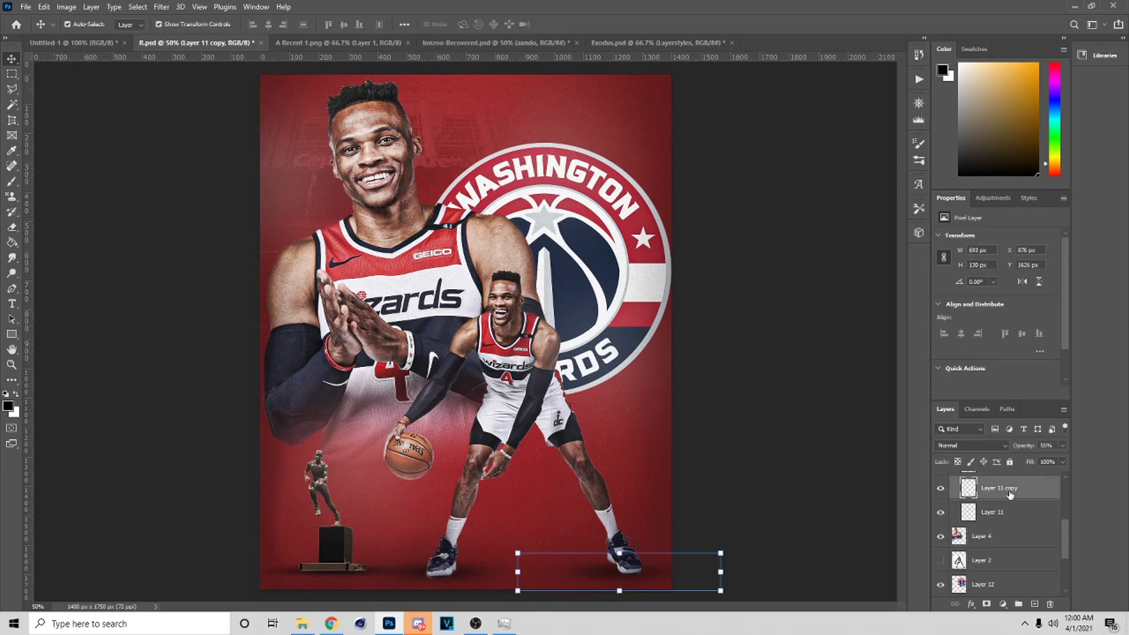
pyautogui.rightClick(1011, 490)
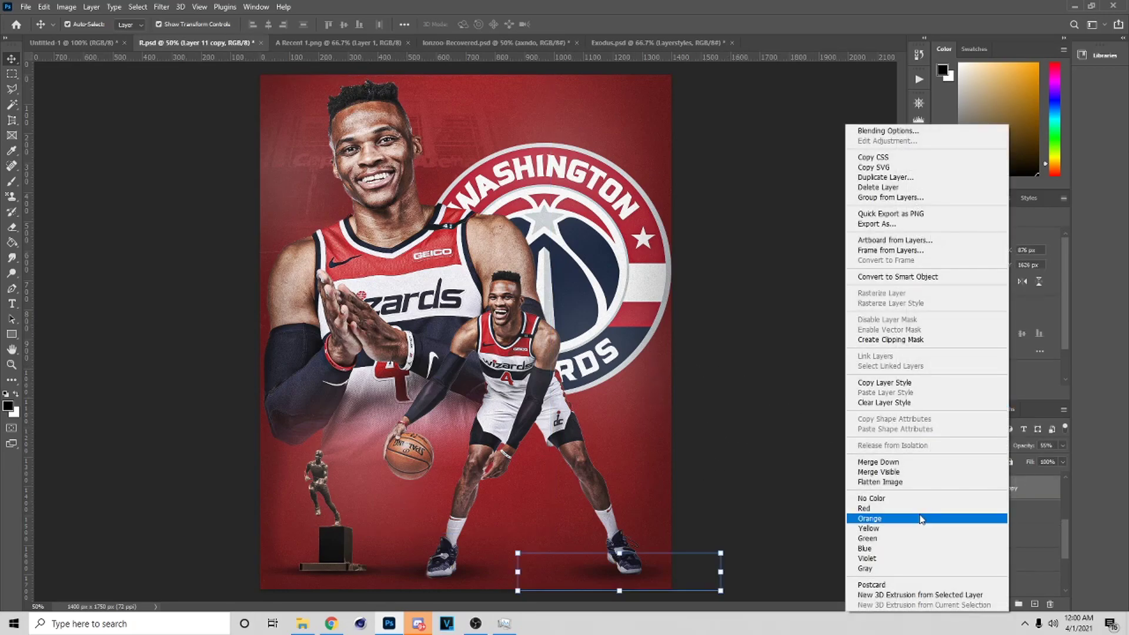
pyautogui.press('Escape')
pyautogui.scroll(3, 977, 514)
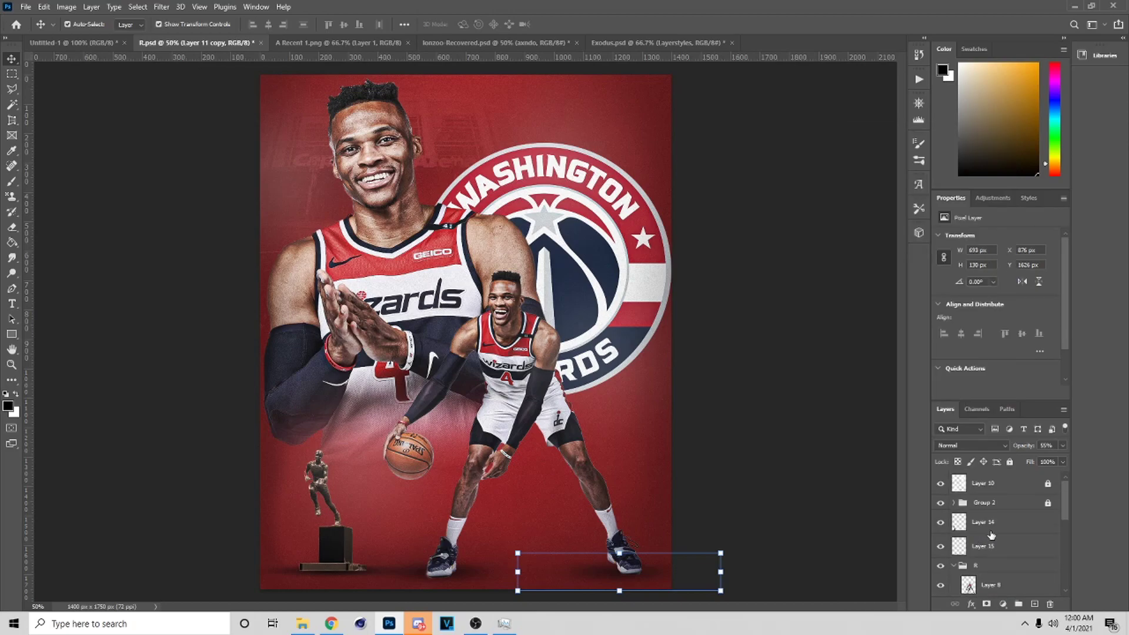
pyautogui.rightClick(992, 531)
pyautogui.click(1067, 385)
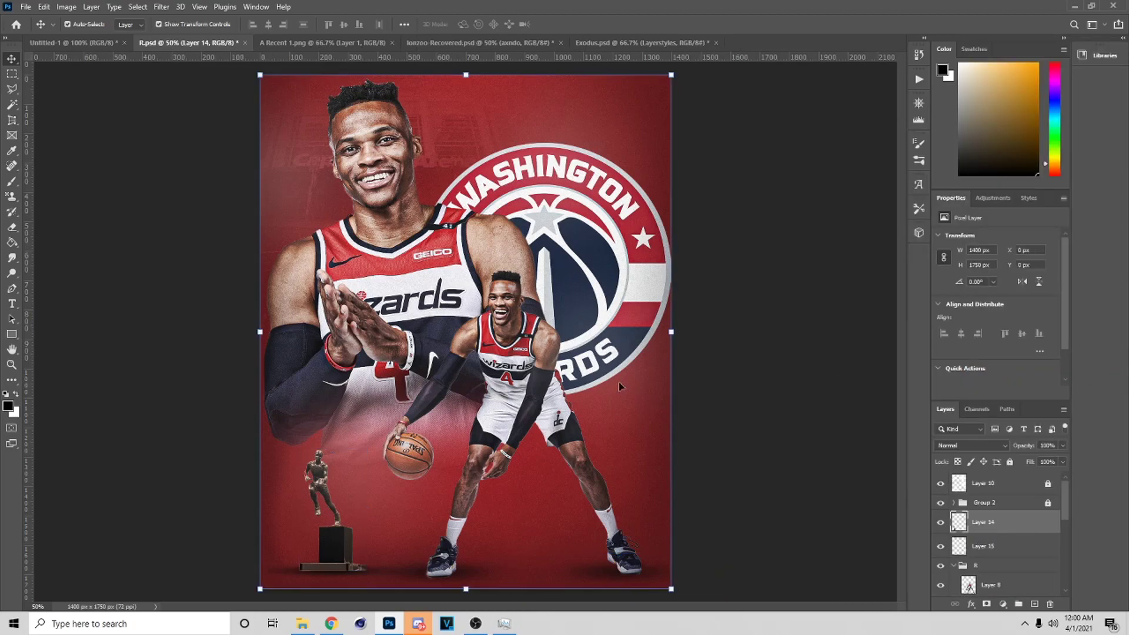
# - Undo the layer merge to save the document with its layers intact, and merge all visible layers again
pyautogui.hotkey('ctrl', 'z')
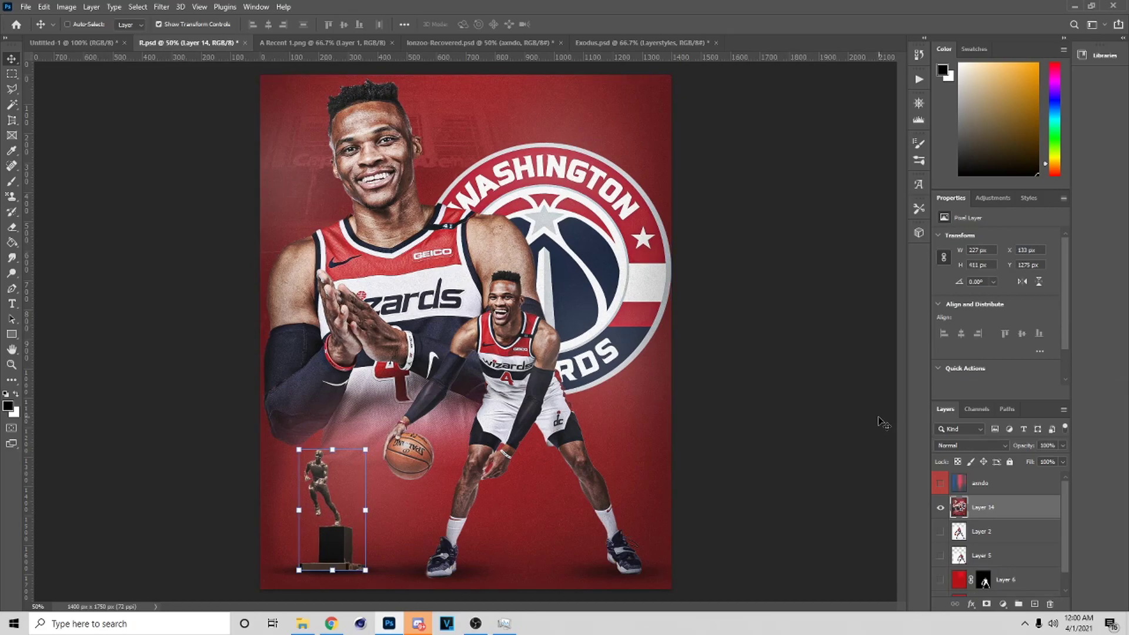
pyautogui.hotkey('ctrl', 's')
pyautogui.rightClick(1011, 520)
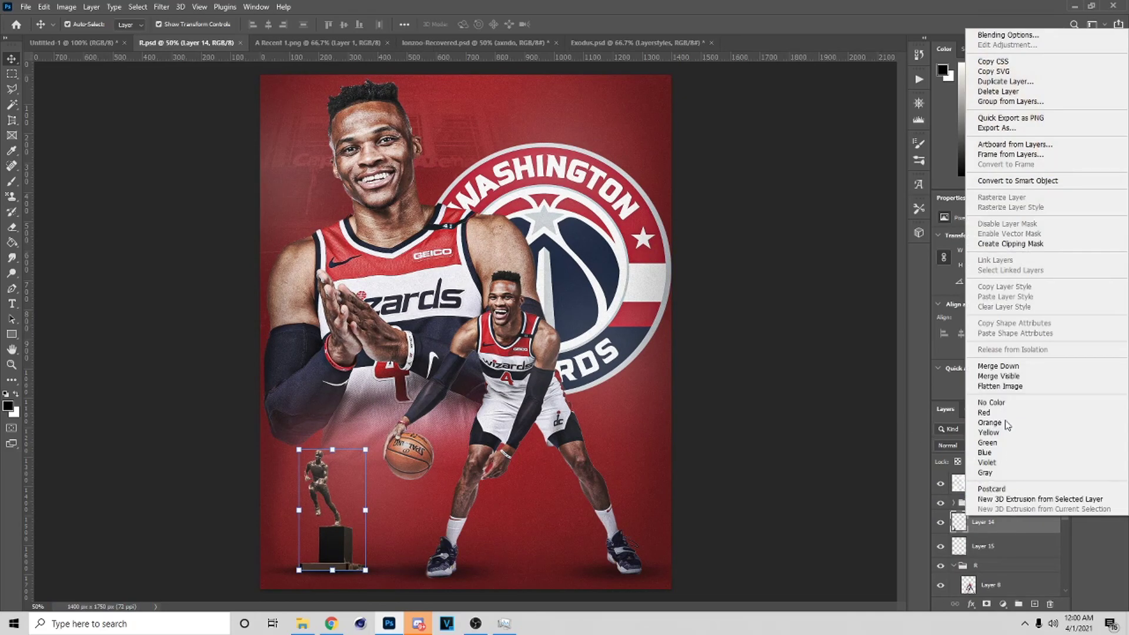
pyautogui.click(1006, 381)
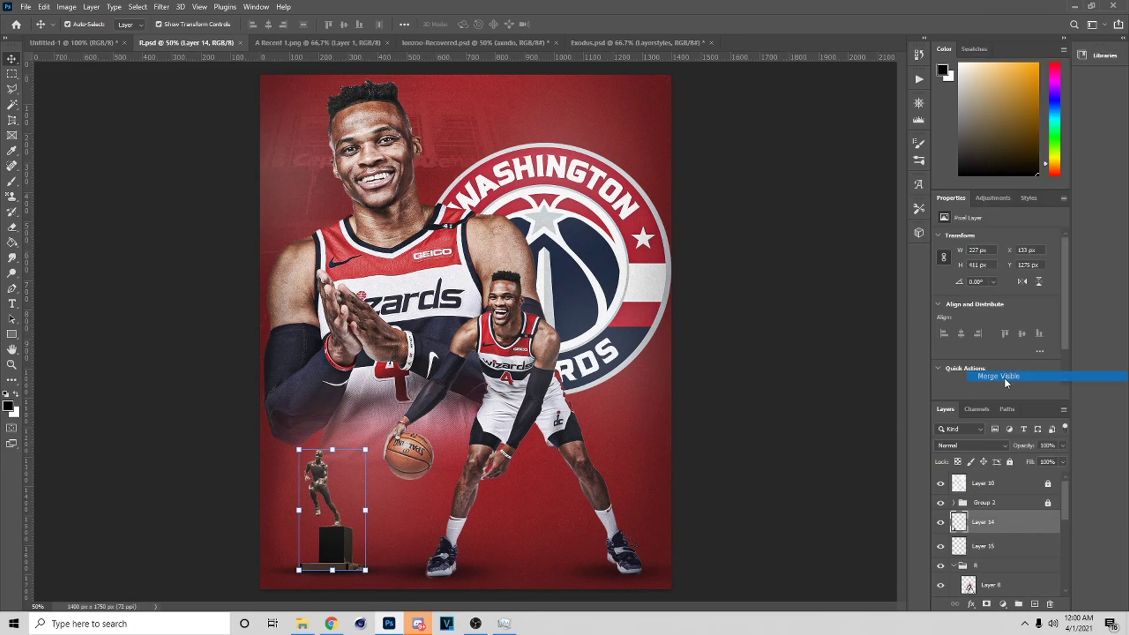
# - Open the Camera Raw Filter on the merged layer and choose the 45fire user preset
pyautogui.click(154, 7)
pyautogui.click(234, 94)
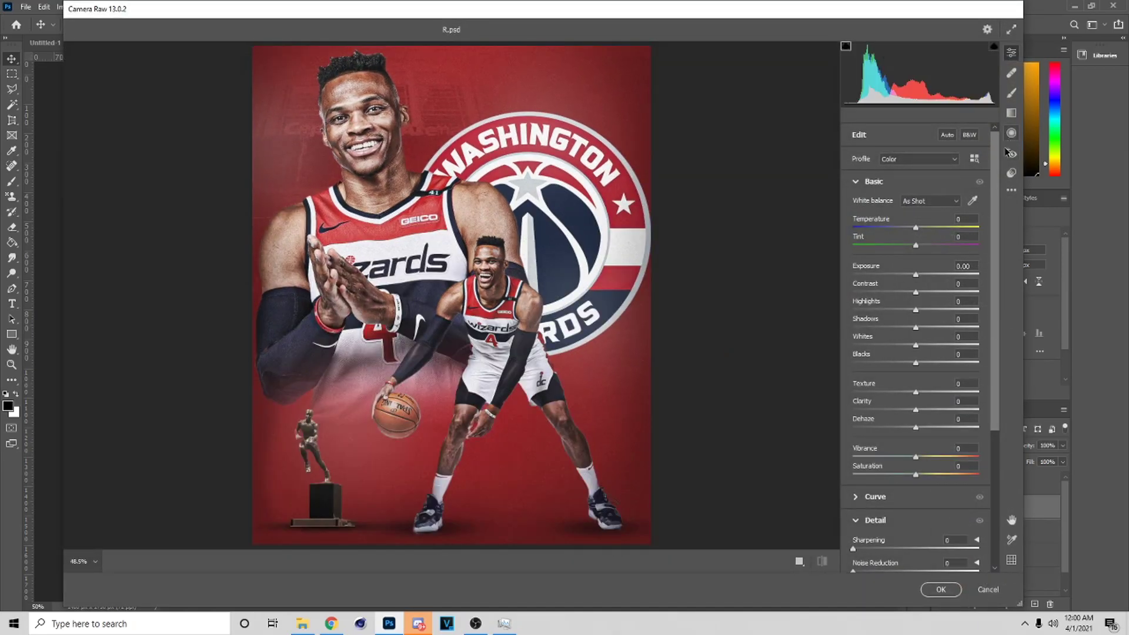
pyautogui.click(1011, 173)
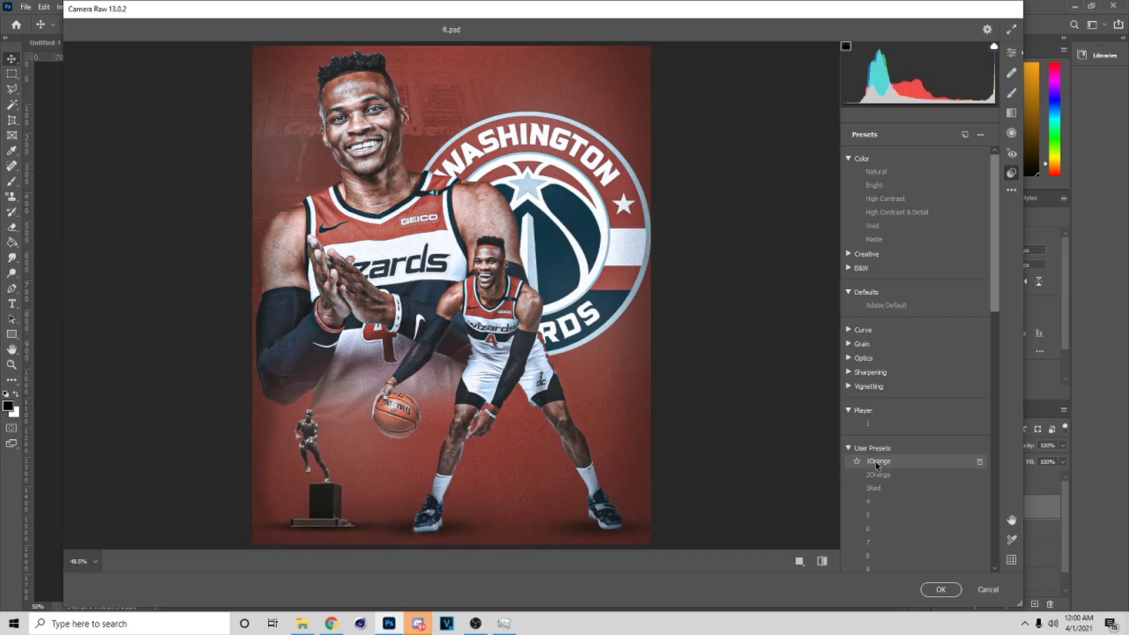
pyautogui.scroll(-20, 877, 462)
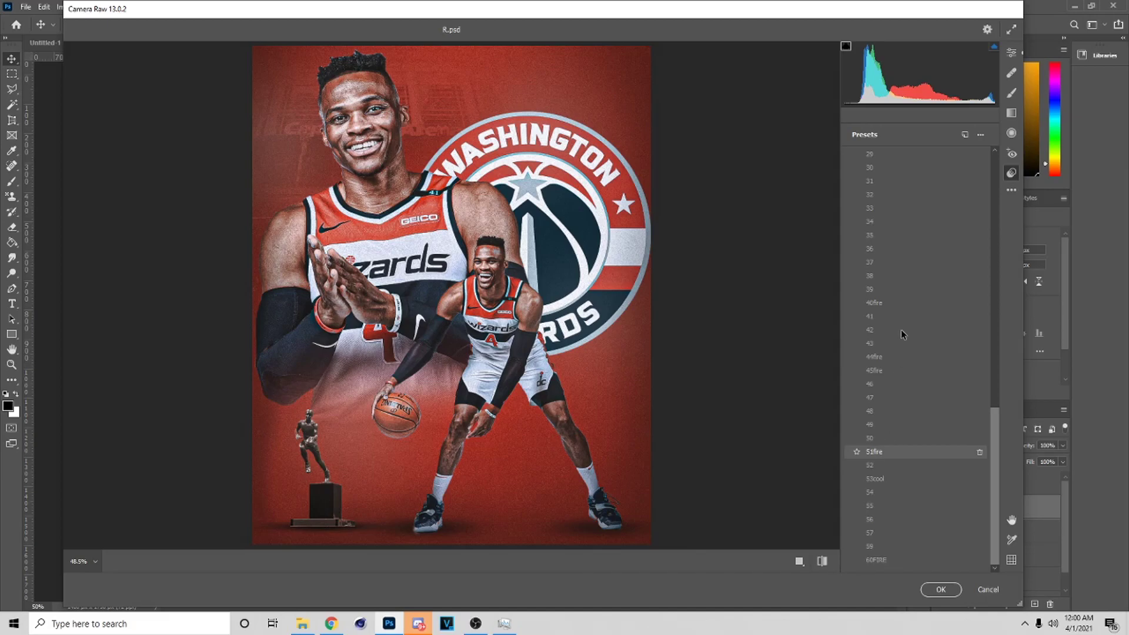
pyautogui.click(874, 371)
pyautogui.scroll(10, 884, 376)
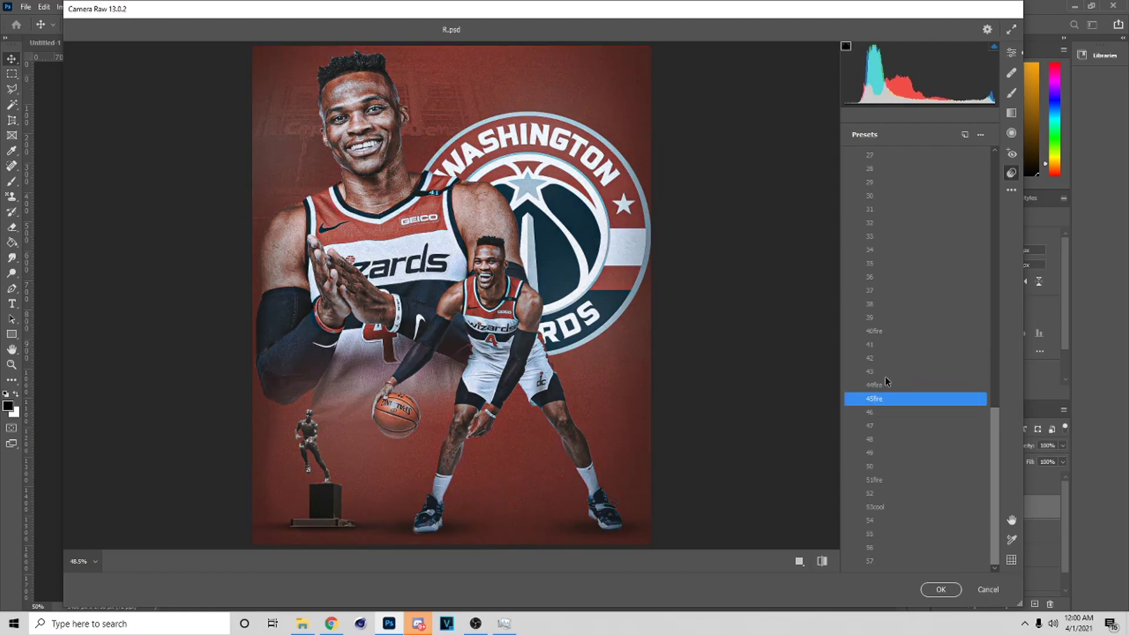
# - Examine the preset's Basic, Detail, Color Mixer, Color Grading, Optics, Geometry, Effects and Calibration settings
pyautogui.scroll(10, 903, 220)
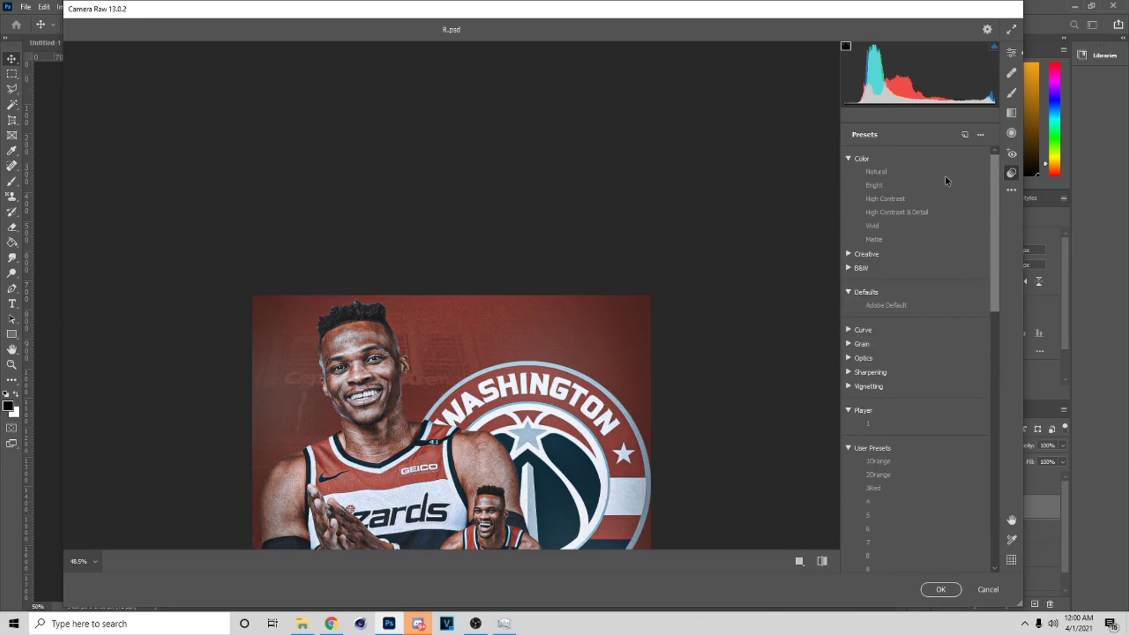
pyautogui.click(1011, 53)
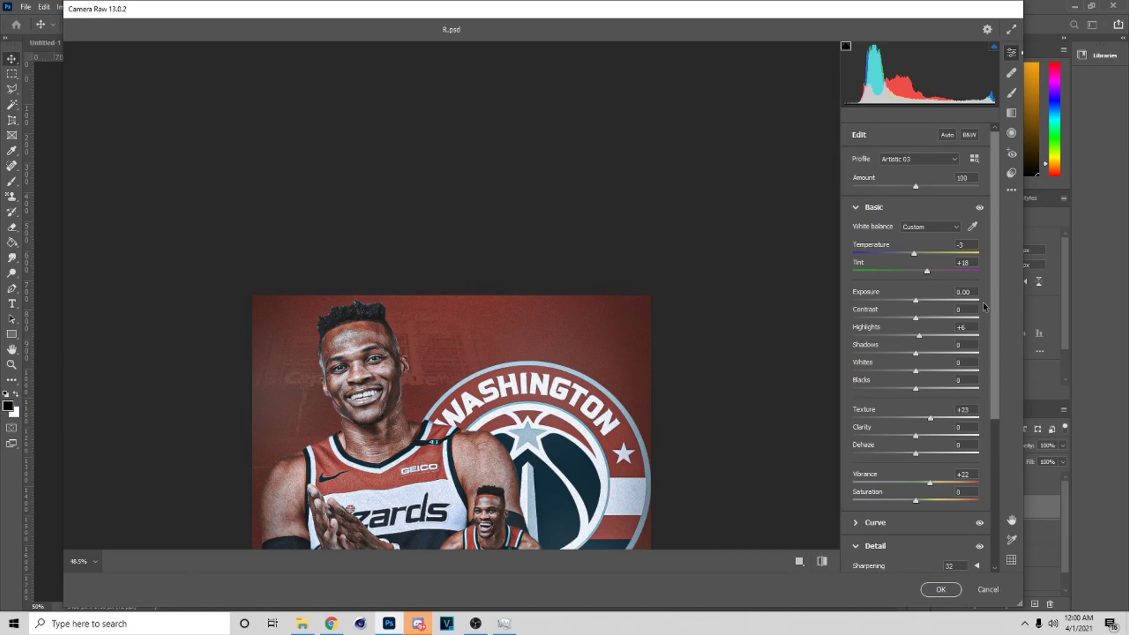
pyautogui.scroll(-5, 987, 341)
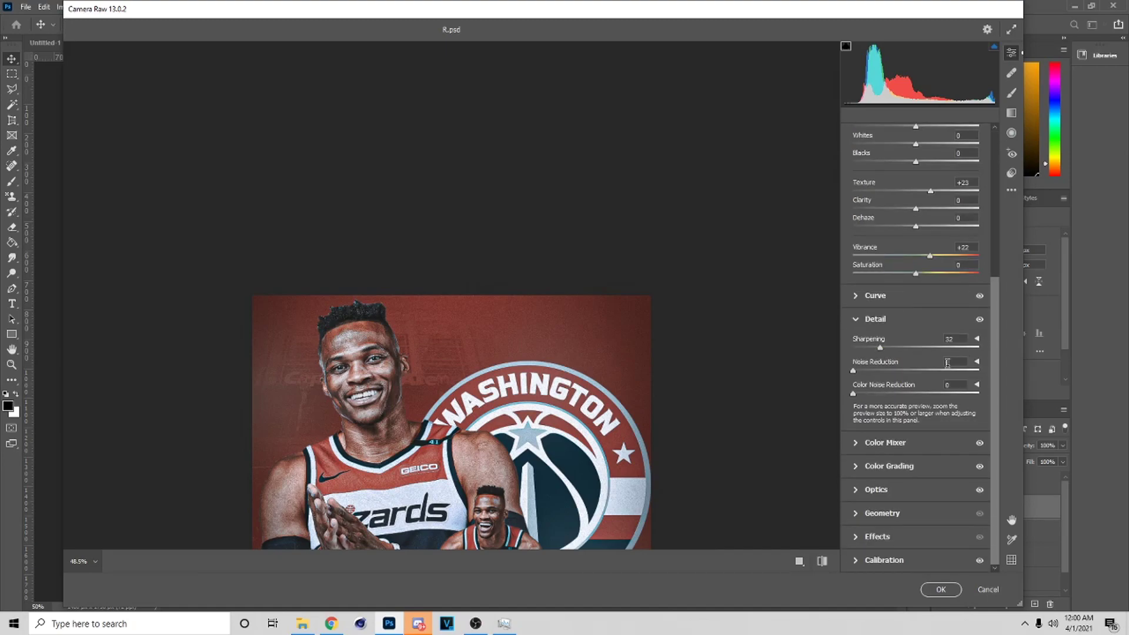
pyautogui.click(887, 444)
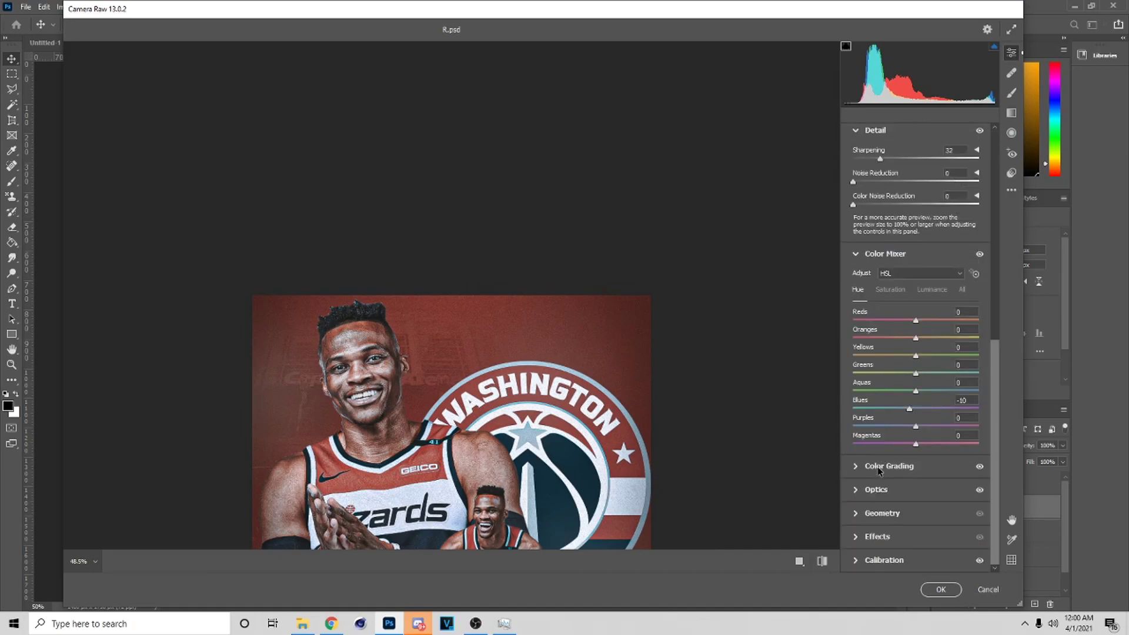
pyautogui.click(878, 467)
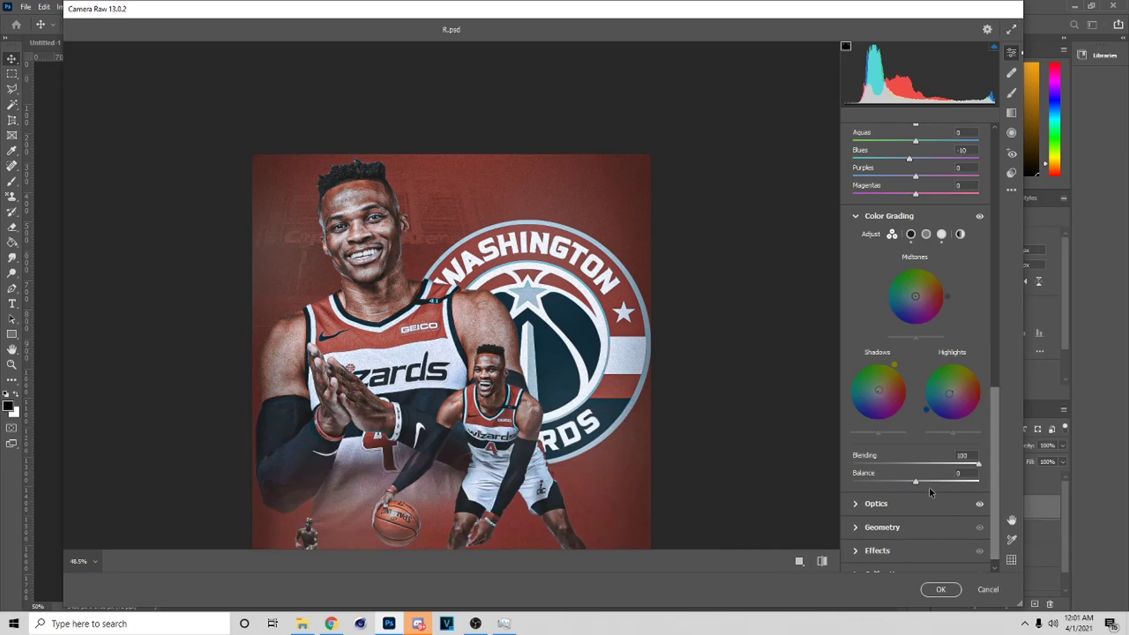
pyautogui.click(888, 500)
pyautogui.click(882, 512)
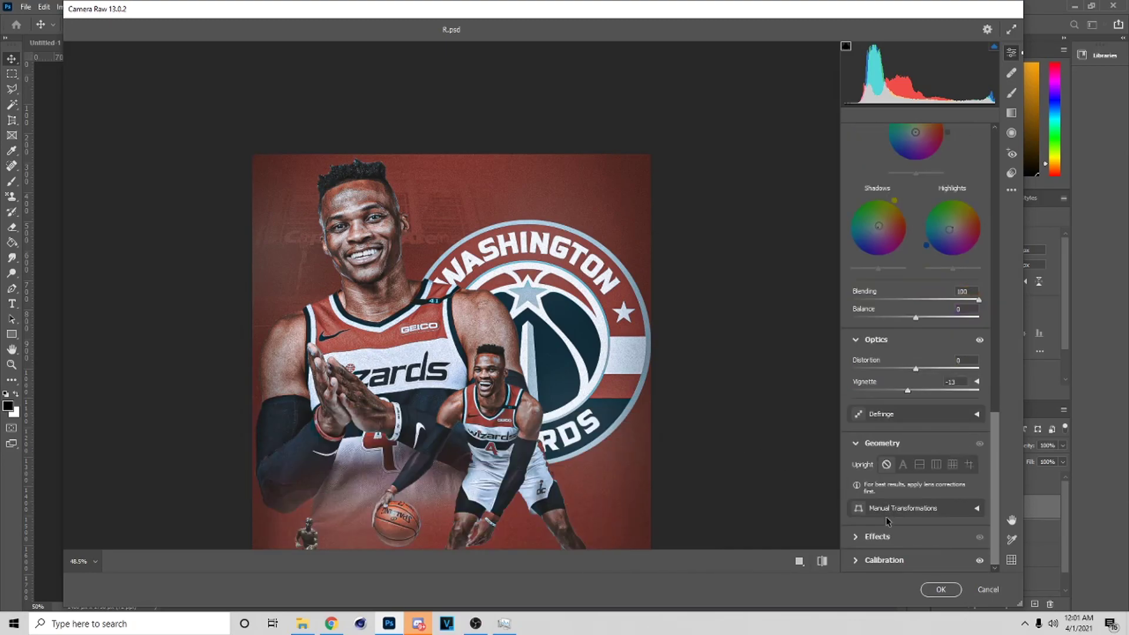
pyautogui.click(877, 537)
pyautogui.click(882, 560)
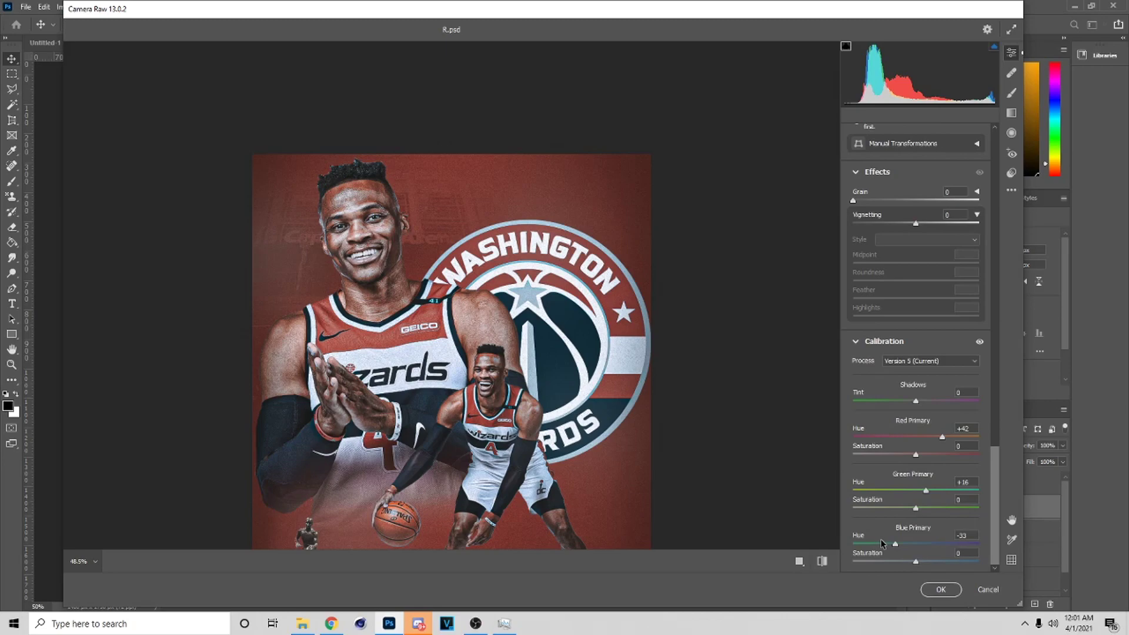
pyautogui.scroll(5, 914, 457)
pyautogui.scroll(-3, 603, 441)
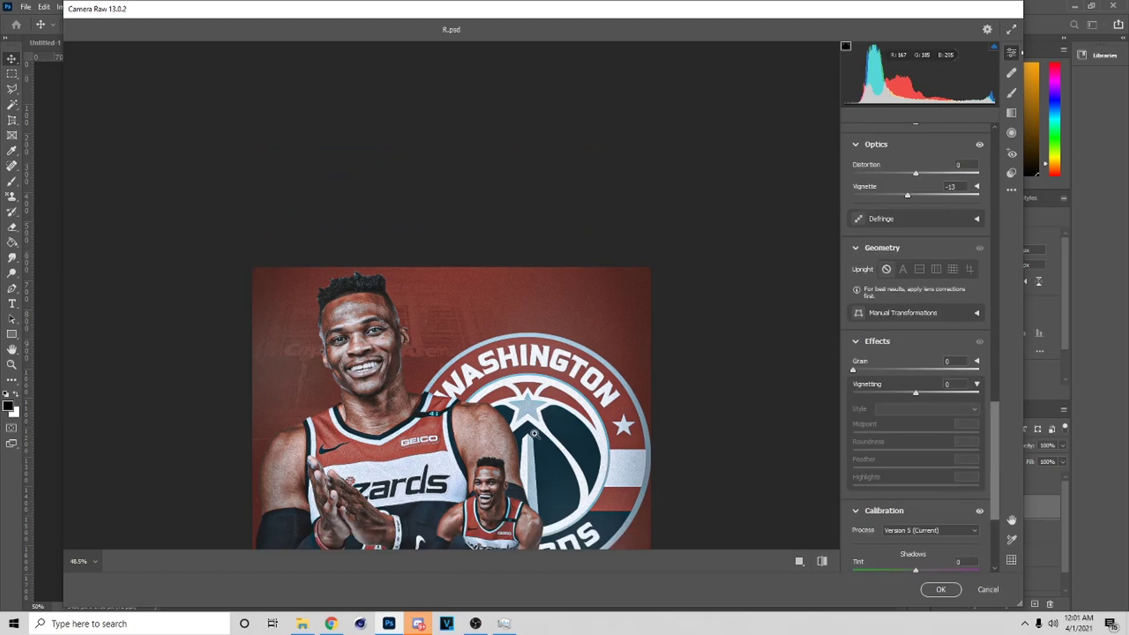
# - Return to the presets, reselect 45fire and commit the Camera Raw grade to the merged image
pyautogui.click(1011, 172)
pyautogui.scroll(-5, 904, 494)
pyautogui.scroll(-5, 904, 494)
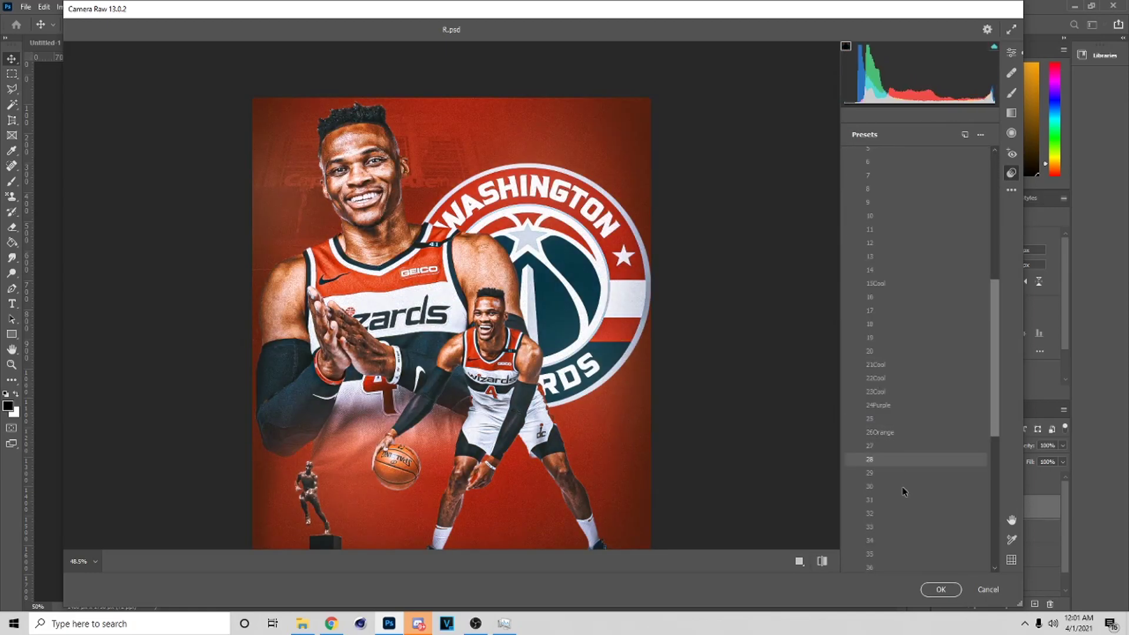
pyautogui.click(906, 547)
pyautogui.scroll(-2, 626, 442)
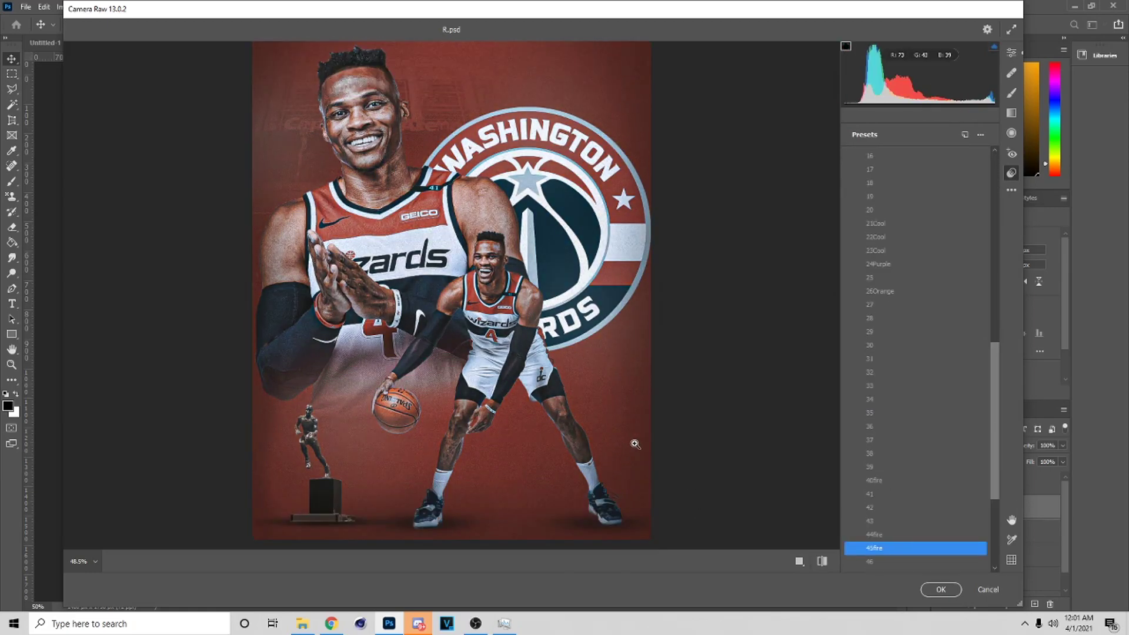
pyautogui.click(894, 546)
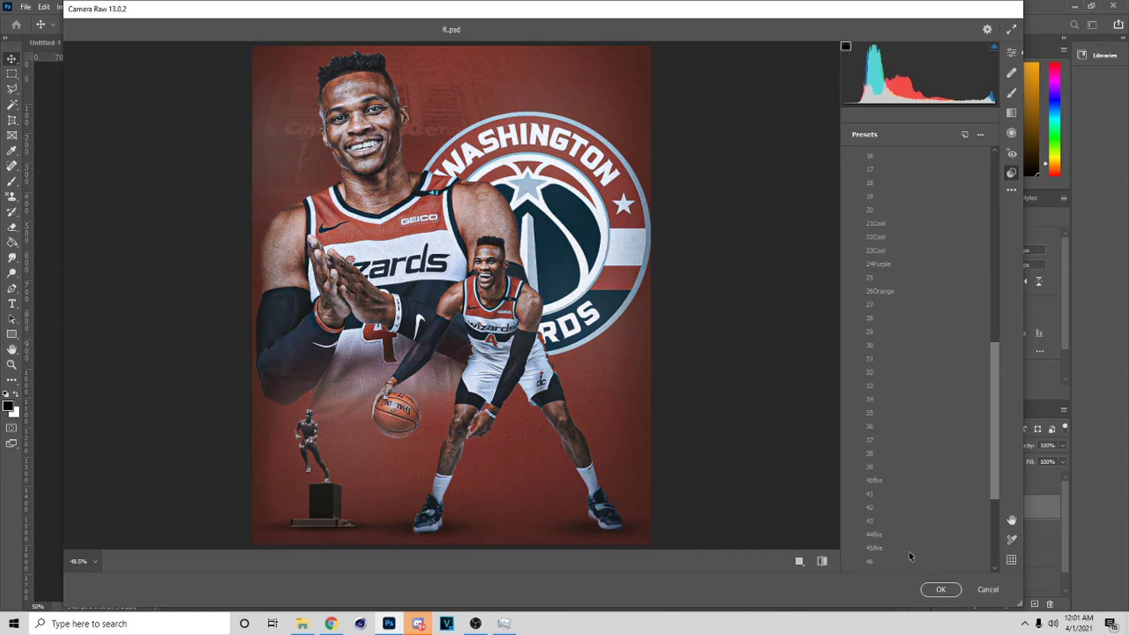
pyautogui.click(905, 549)
pyautogui.click(940, 589)
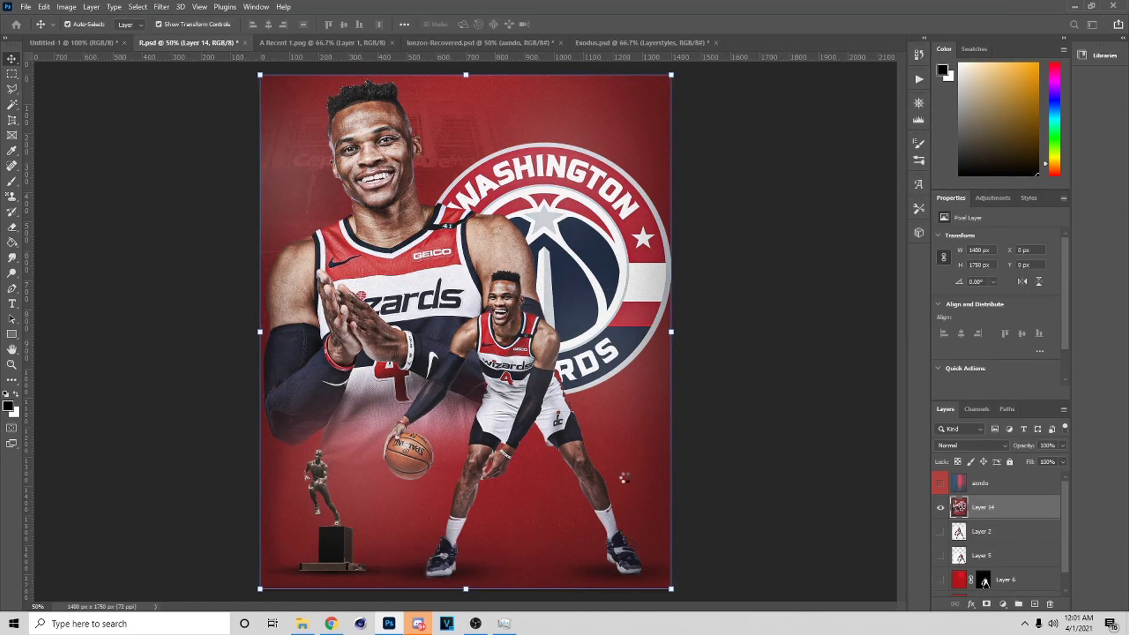
pyautogui.moveTo(613, 453); pyautogui.dragTo(615, 450)
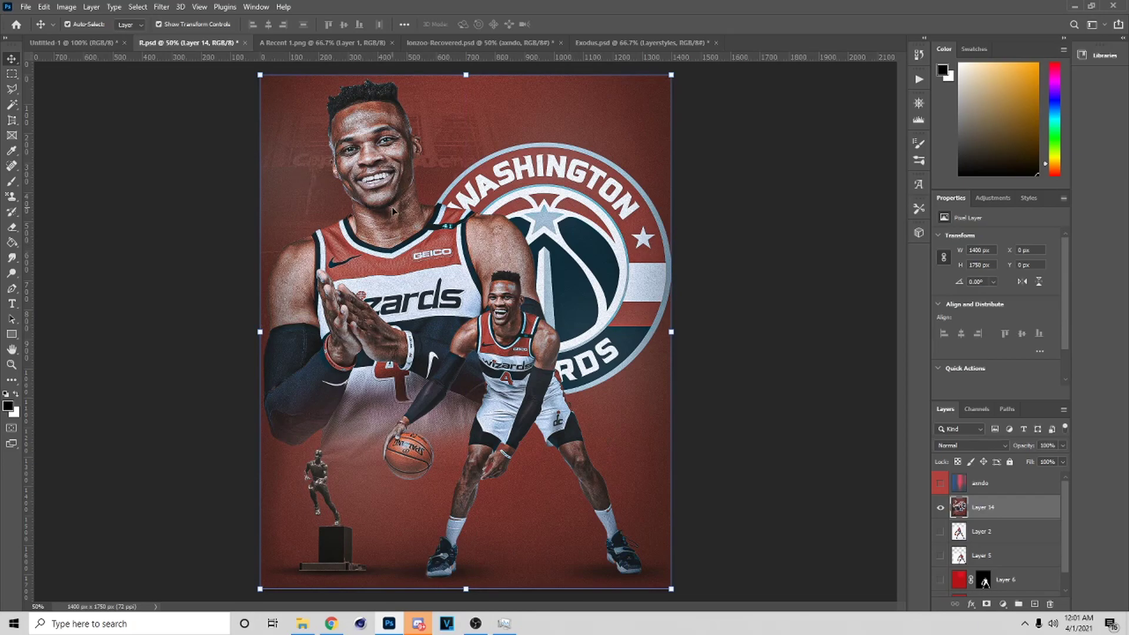
pyautogui.click(161, 6)
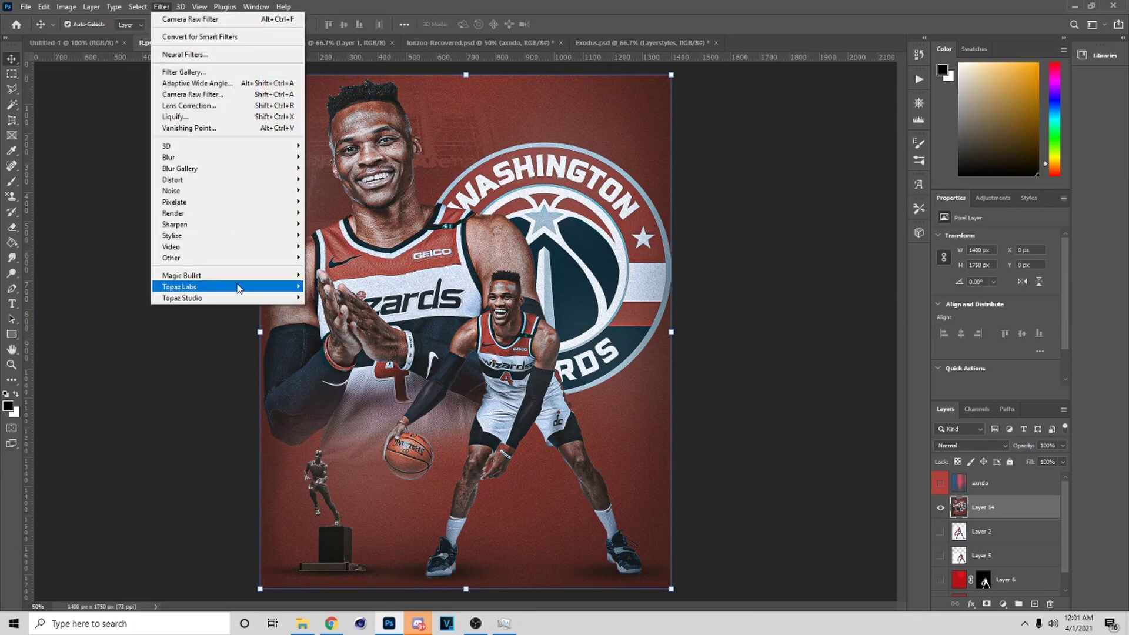
pyautogui.moveTo(244, 275)
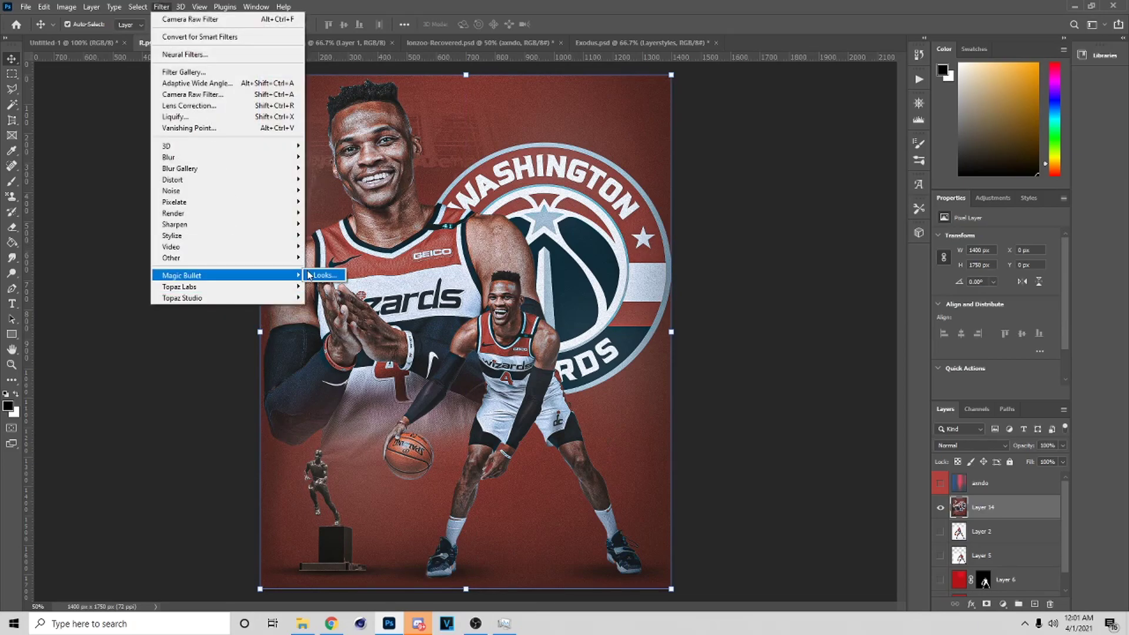
pyautogui.click(586, 326)
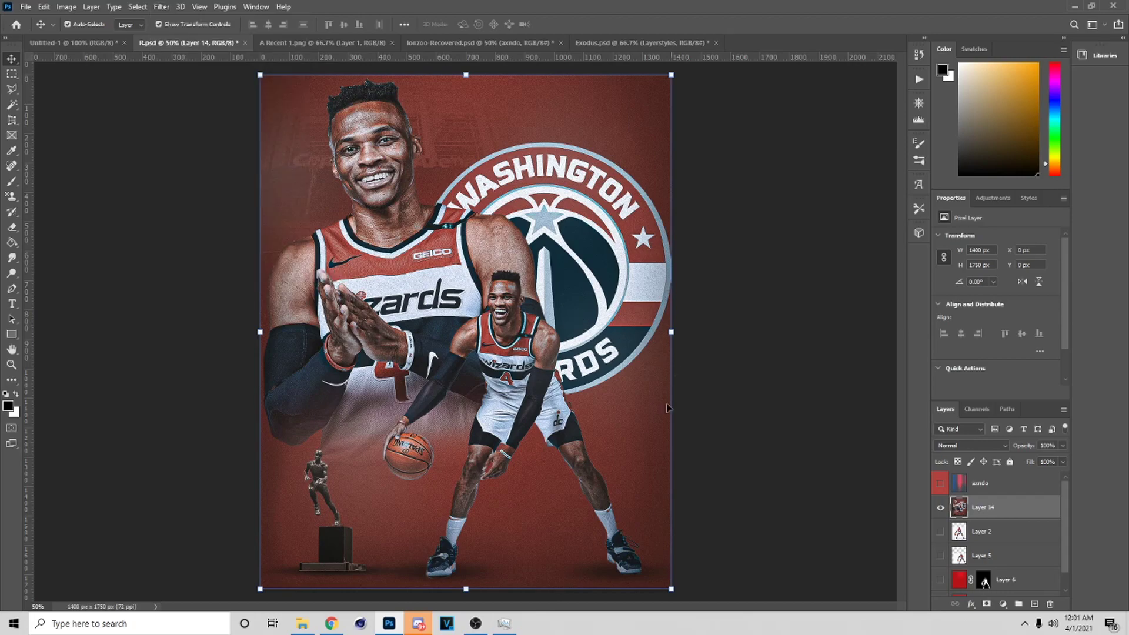
pyautogui.moveTo(587, 388); pyautogui.dragTo(586, 402)
pyautogui.moveTo(588, 401); pyautogui.dragTo(575, 399)
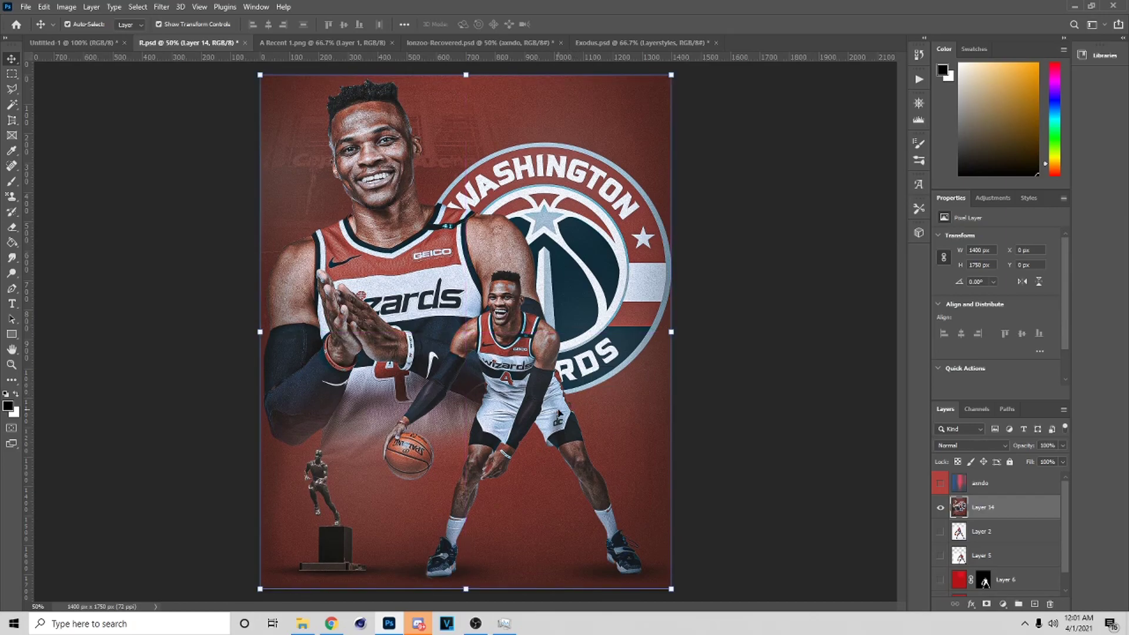